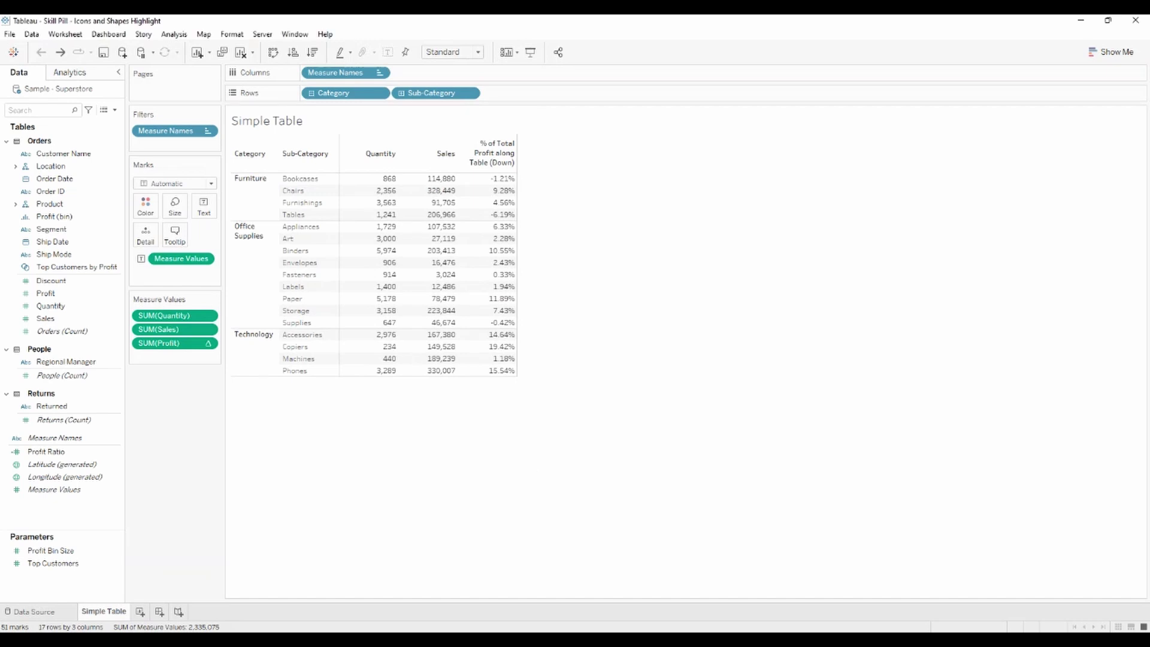
Step: Add a new worksheet and rename its Sheet 2 tab to 'Rows Header'
click(140, 612)
double_click(143, 612)
text(Rows)
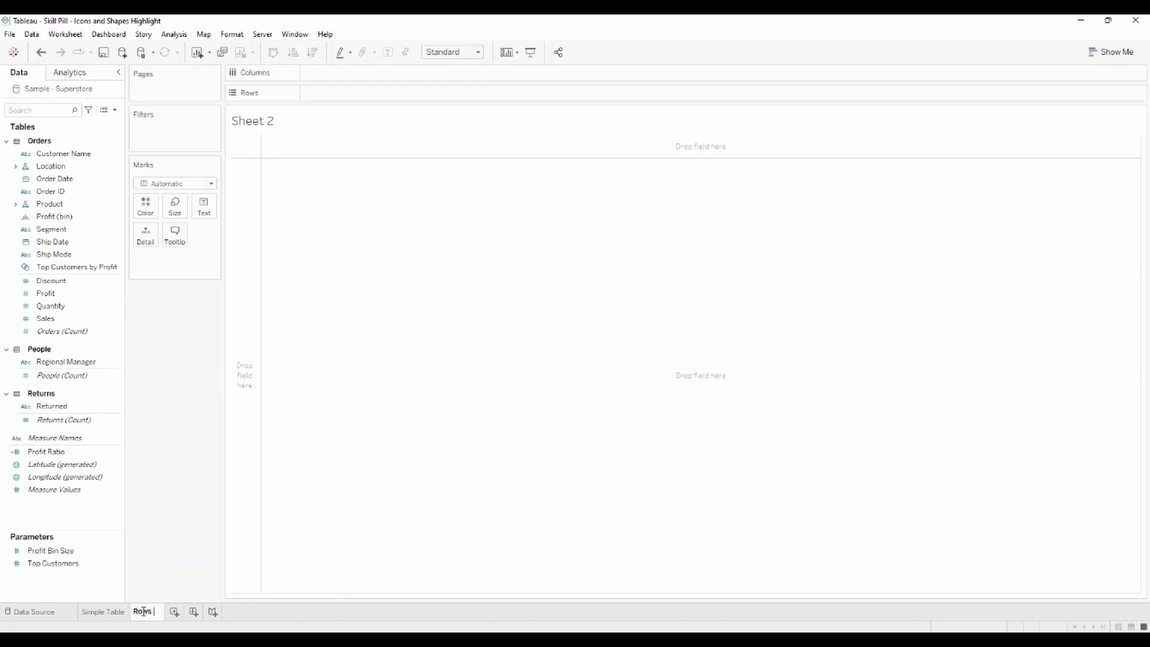
text( Header)
key(Return)
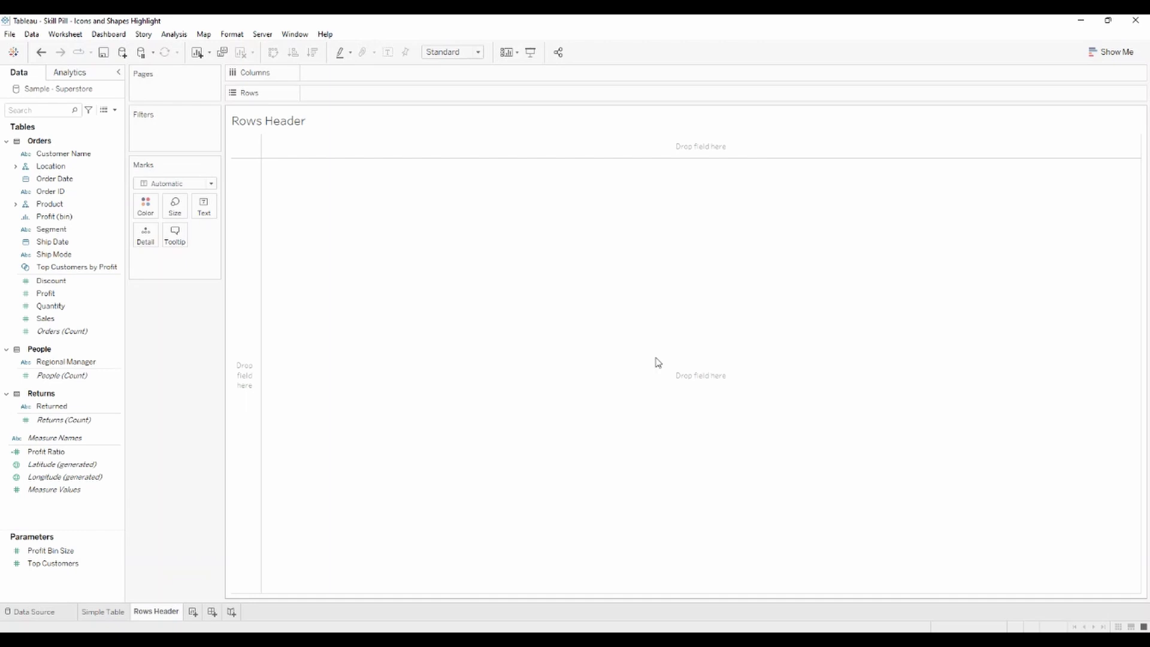
Step: Enter MIN(0) on the Columns shelf and duplicate the pill beside itself
double_click(360, 73)
text(MIN)
key(Return)
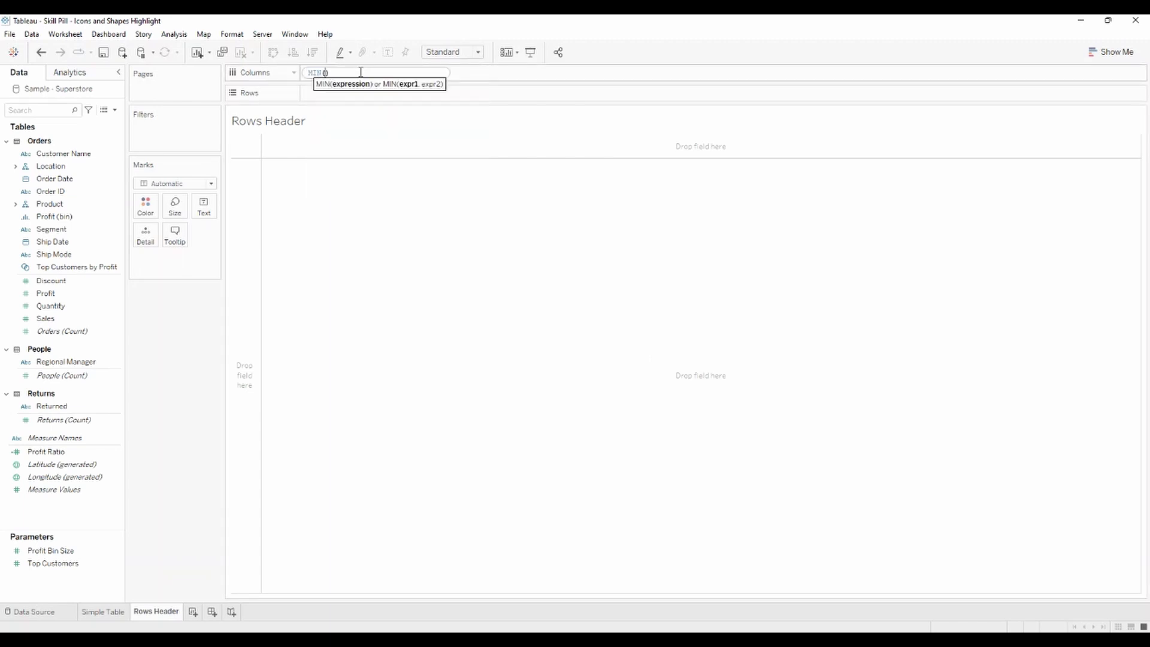
key(Left)
key(Return)
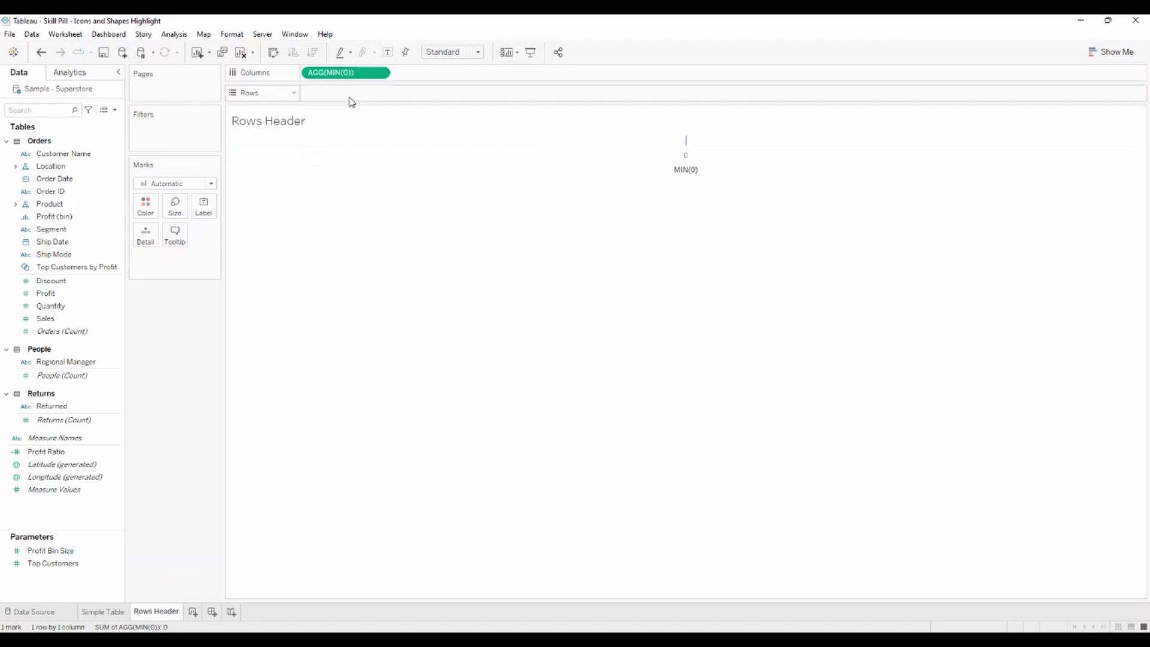
drag(348, 78, 462, 79)
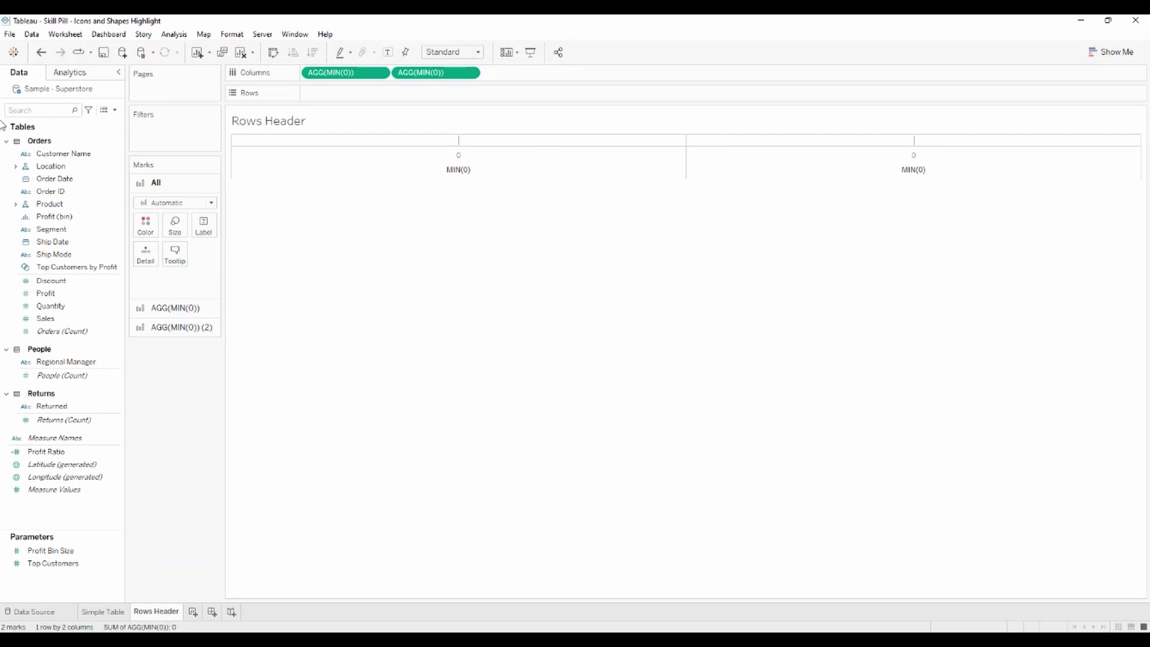
click(28, 111)
Step: Place Sub-Category on Rows and hide the Sub-Category and MIN(0) axis headers
text(sub)
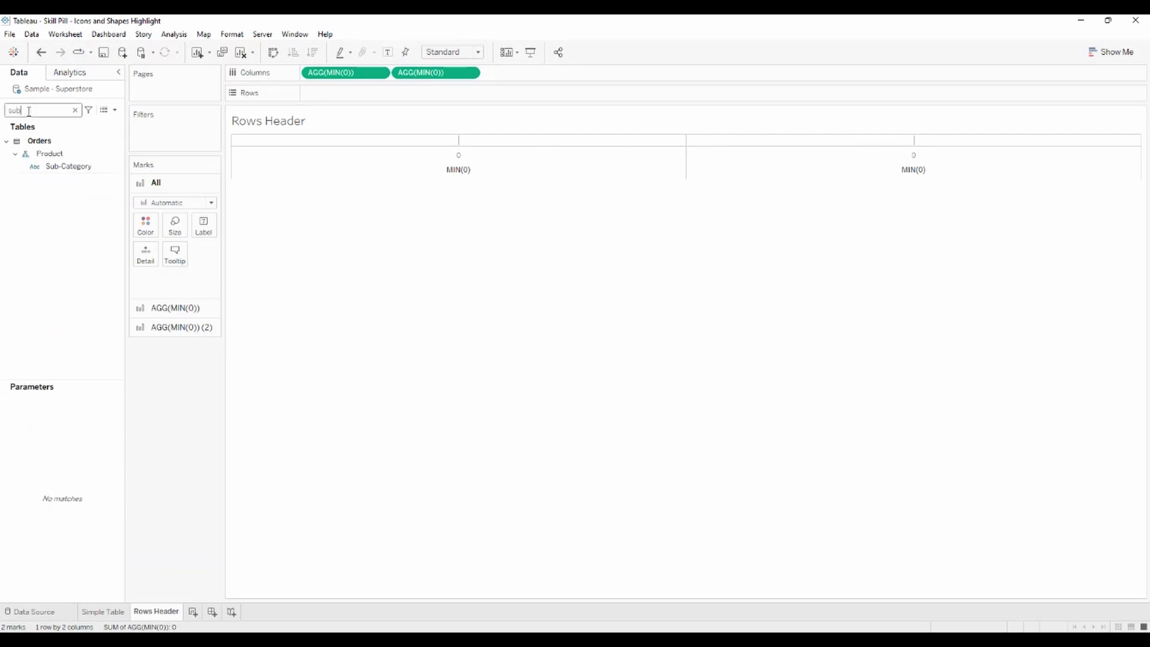
drag(63, 166, 360, 98)
right_click(358, 95)
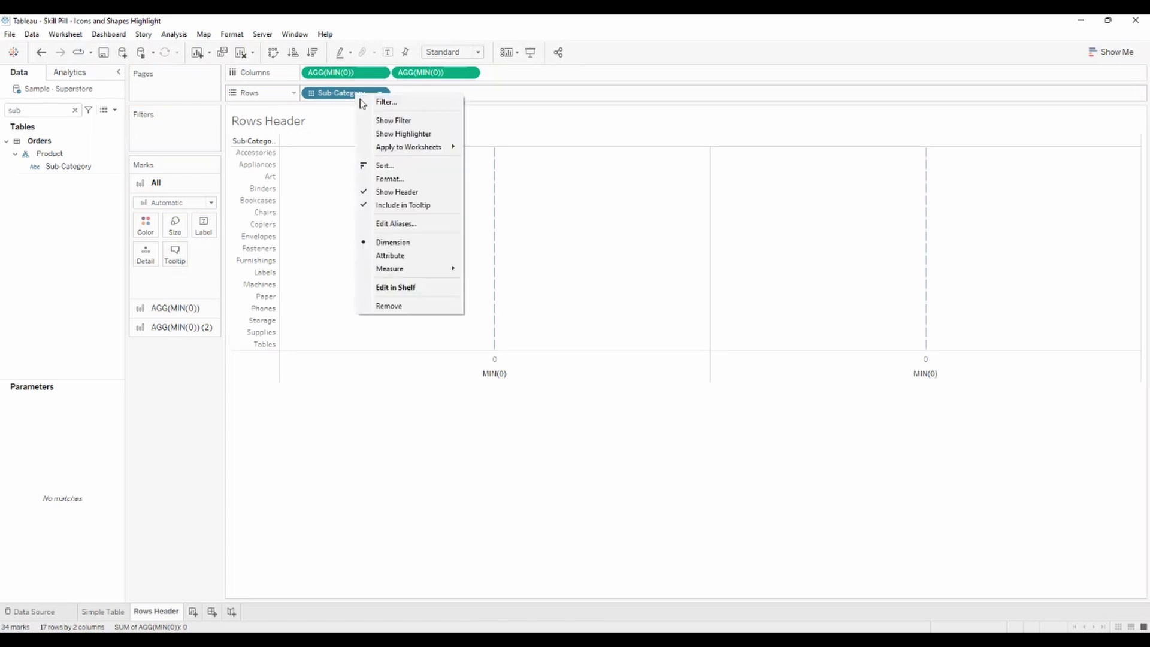
click(419, 193)
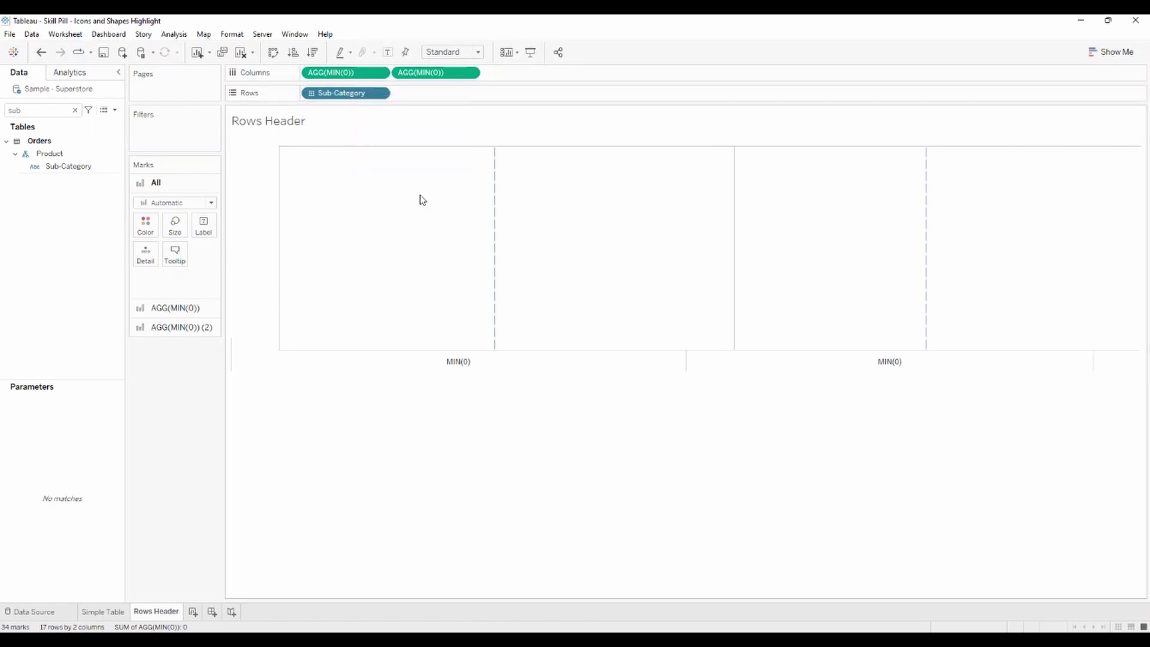
right_click(451, 352)
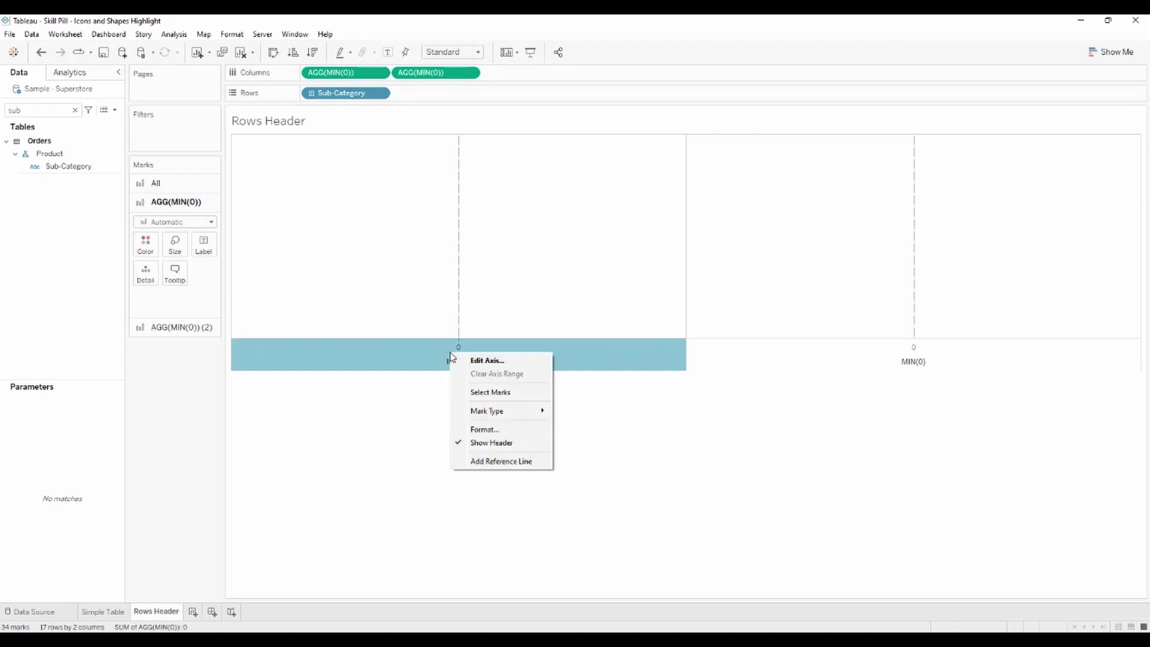
click(511, 444)
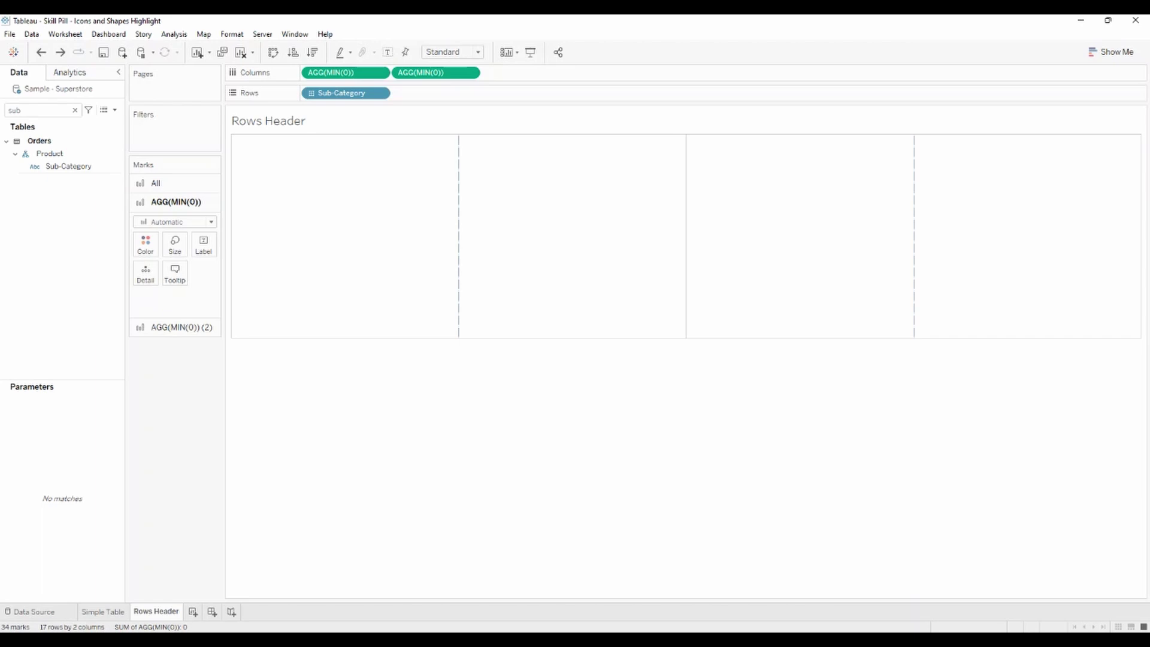
right_click(293, 203)
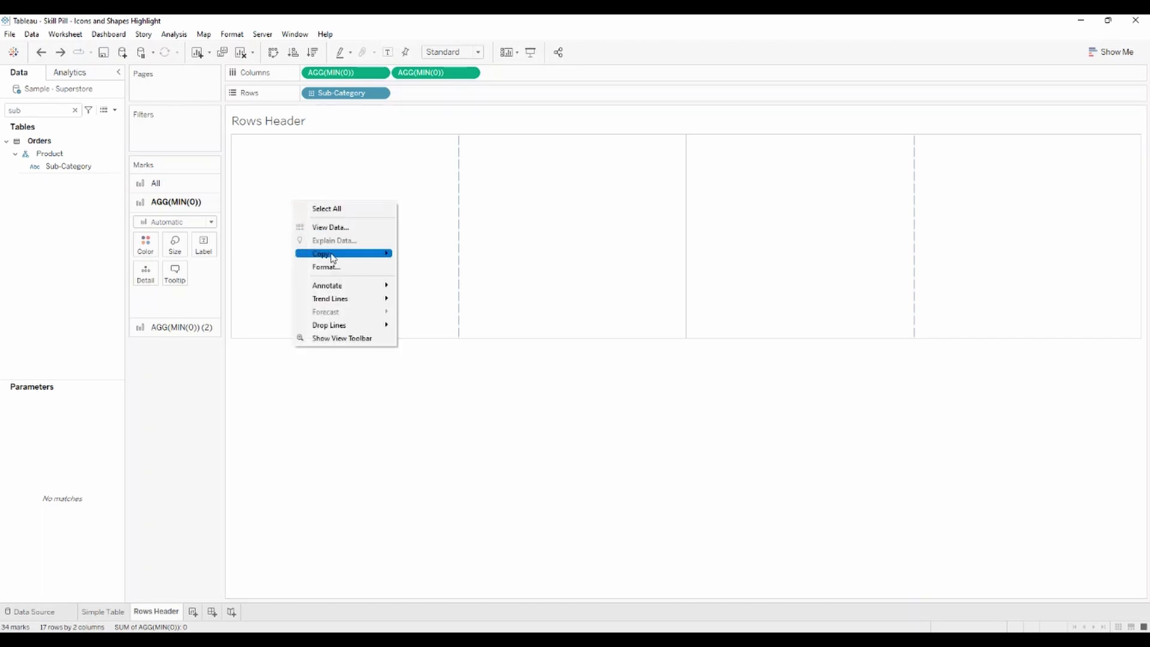
Step: Set the column divider's pane and header borders to None with level 0
click(320, 274)
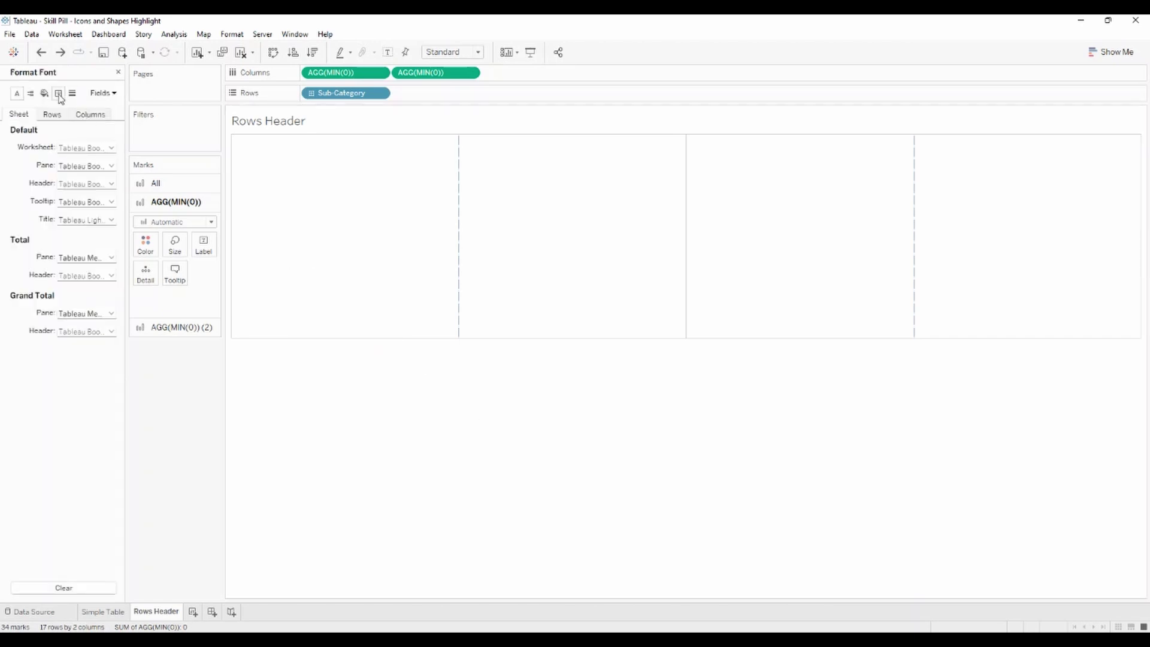
click(59, 94)
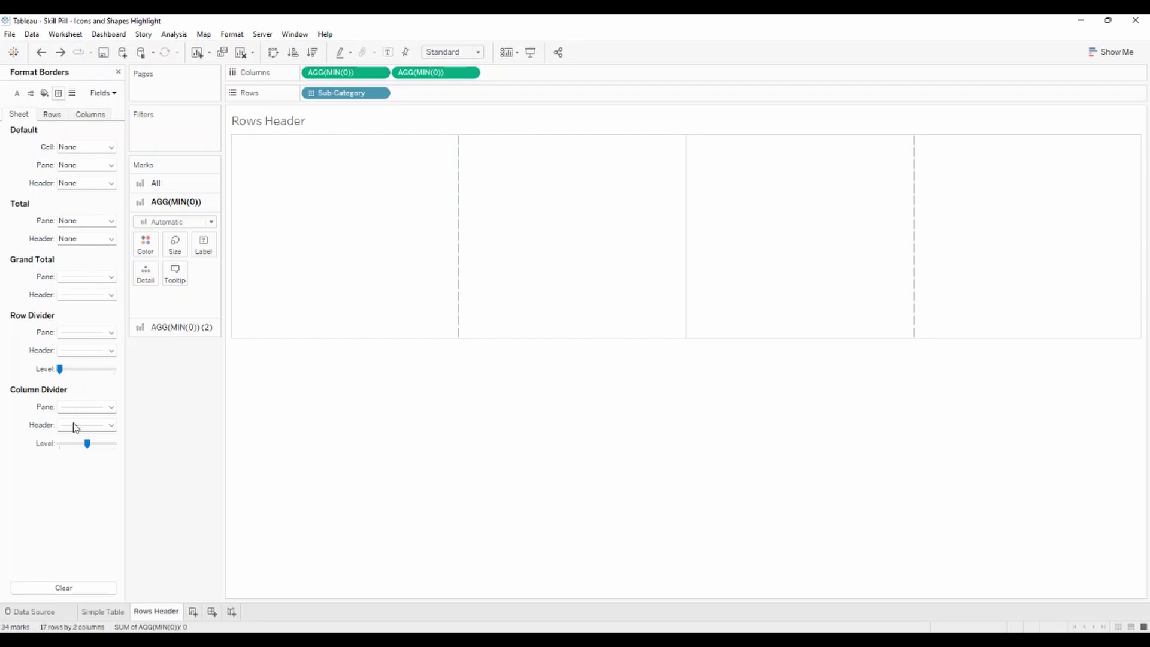
click(77, 424)
click(81, 440)
click(80, 406)
click(90, 420)
drag(87, 442, 60, 444)
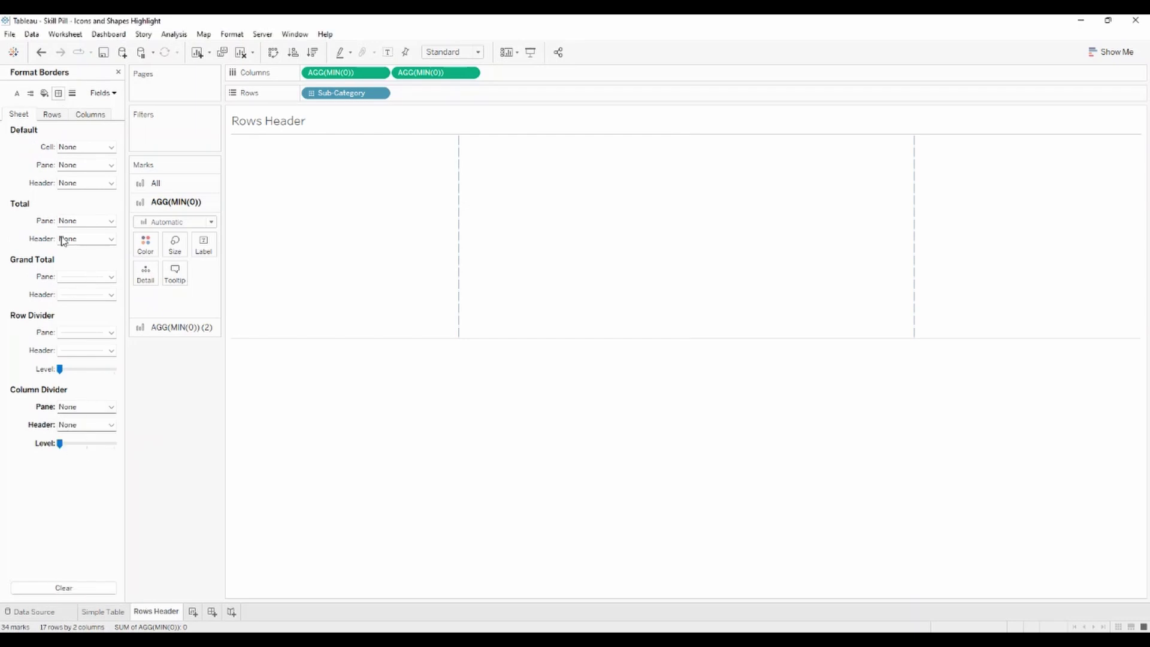
Step: Set grid lines and zero lines to None and fit the view to Entire View
click(72, 92)
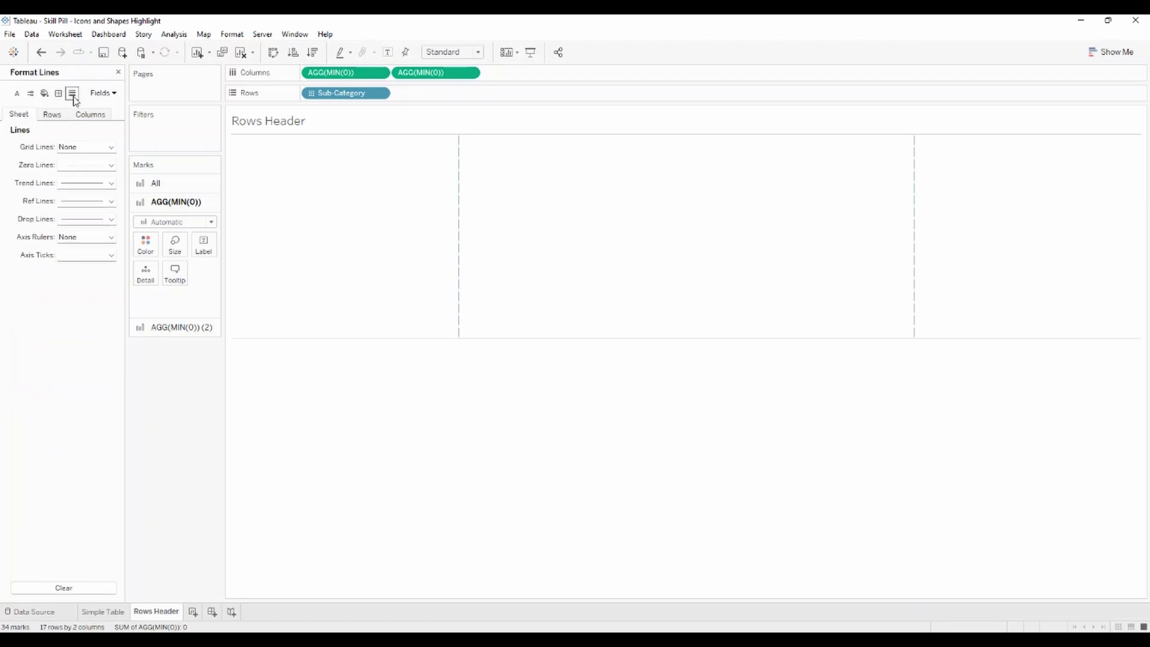
click(87, 149)
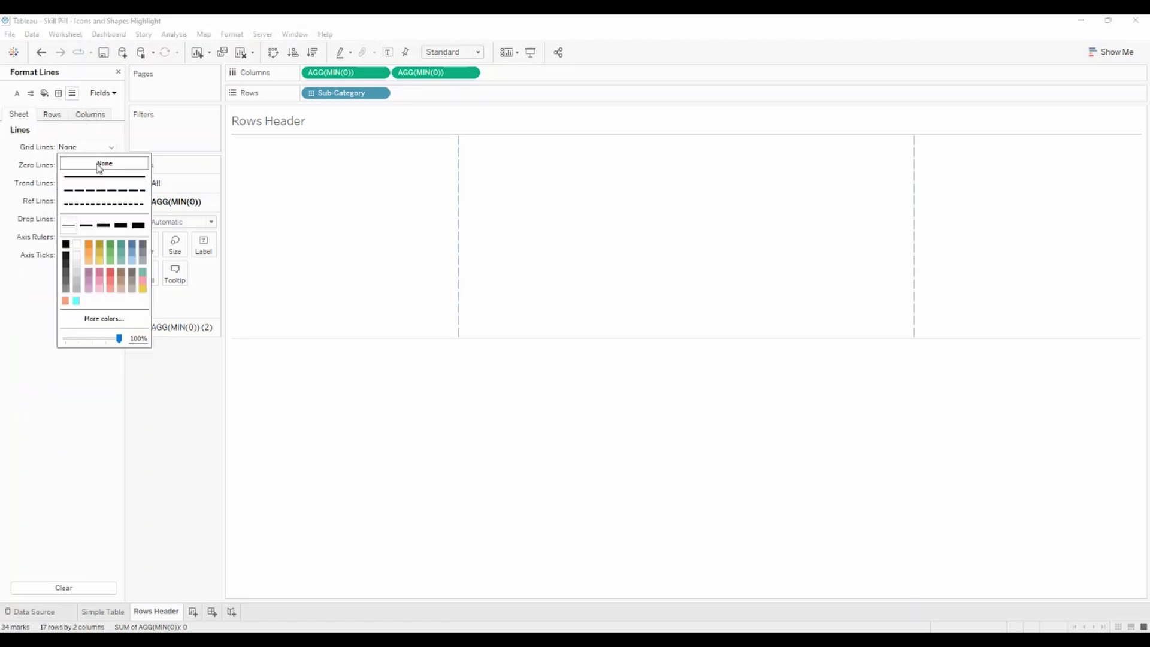
click(84, 139)
click(90, 167)
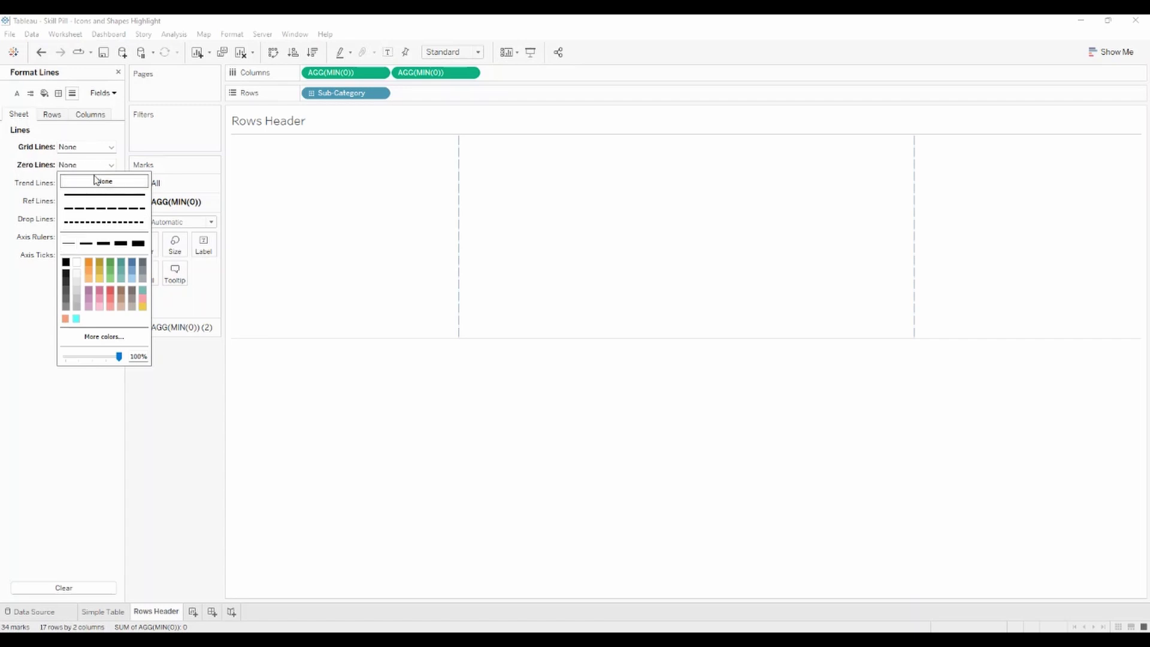
click(88, 142)
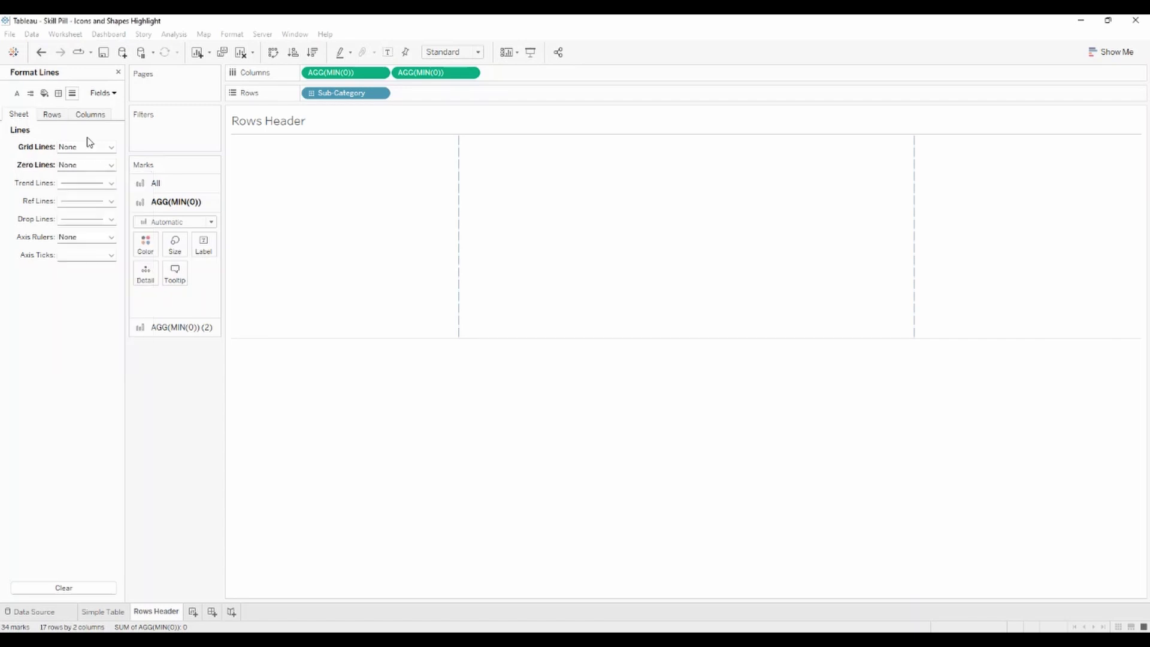
click(467, 53)
click(449, 96)
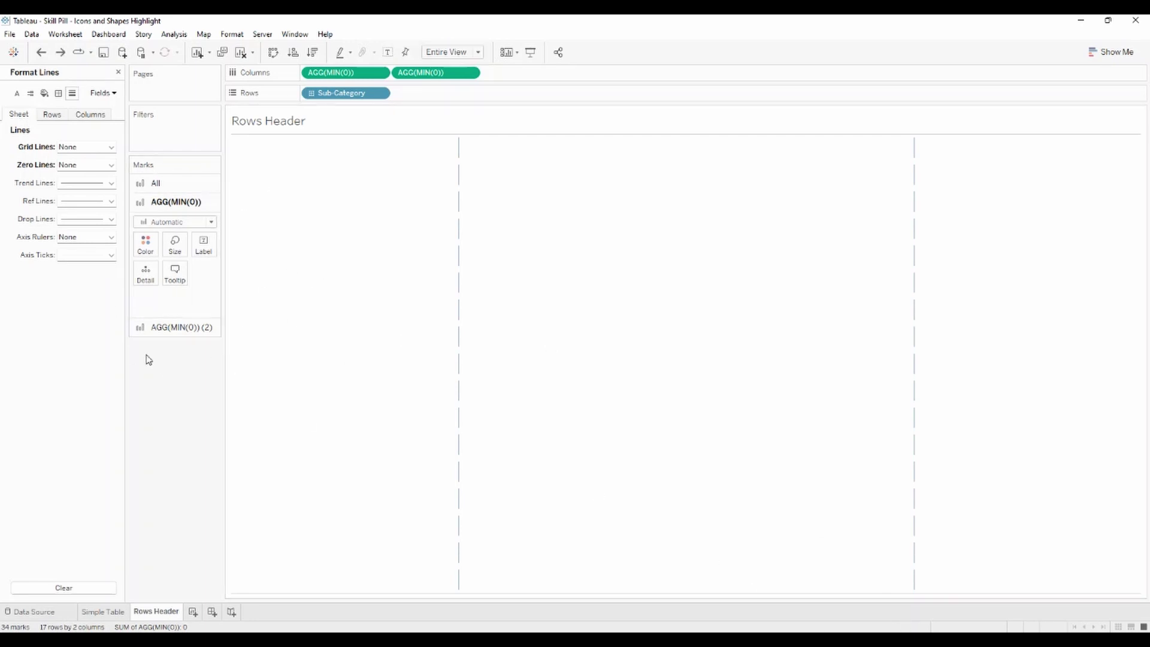
Step: On the first MIN(0) marks card, create LEFT([Category], 1) and use it as the label
click(164, 328)
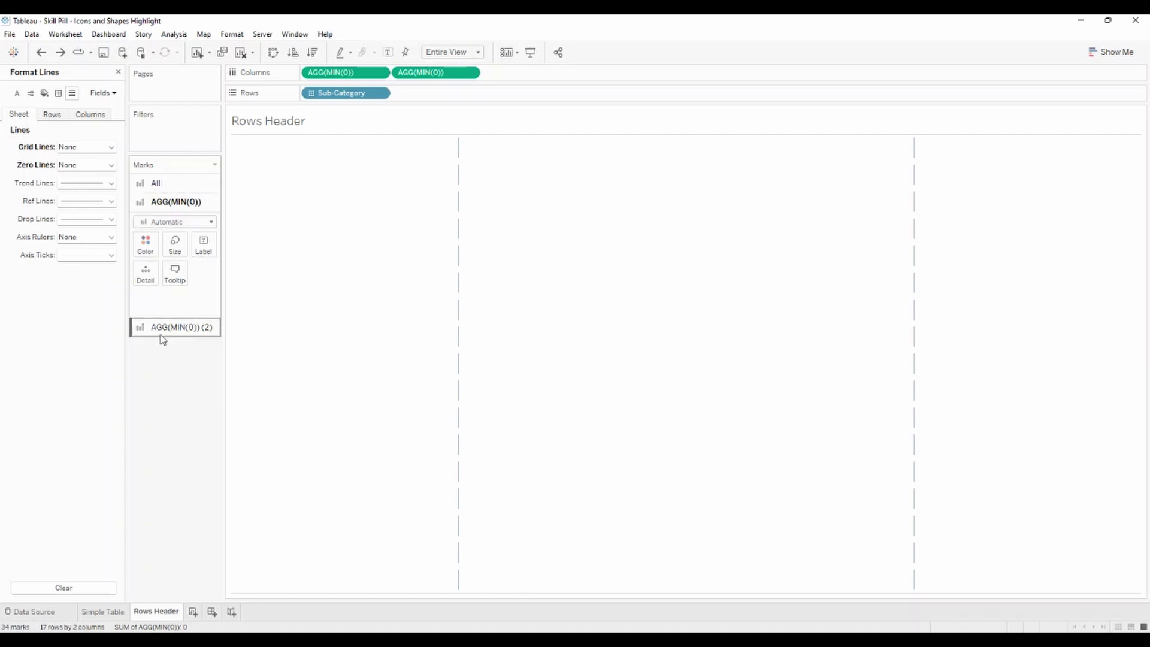
click(179, 201)
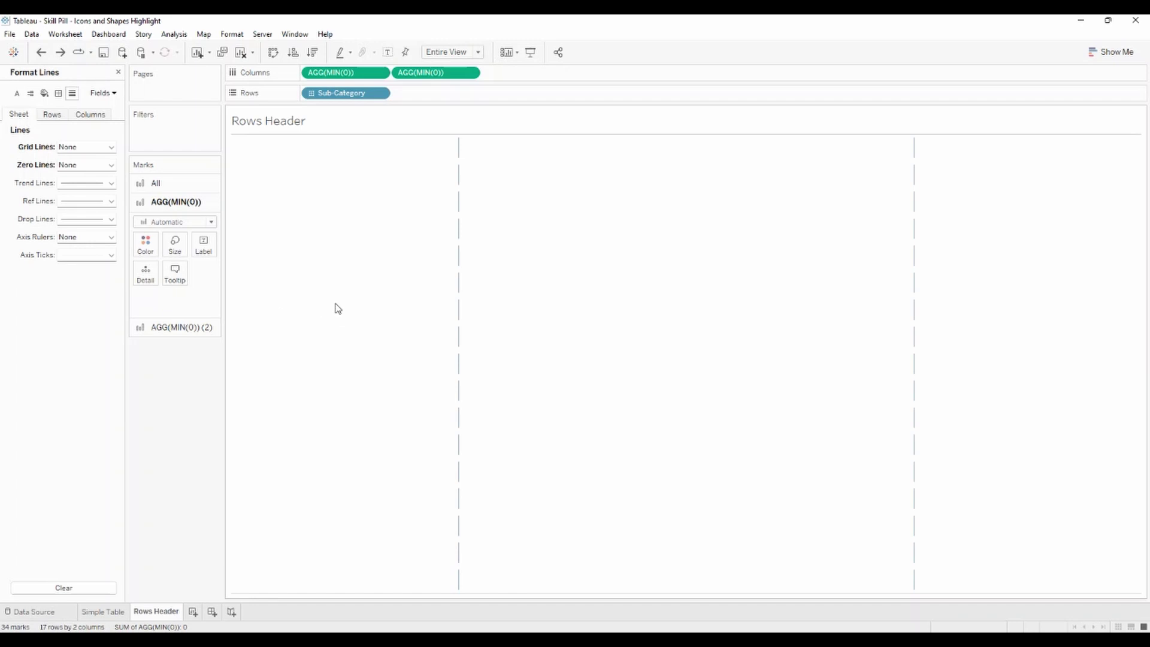
double_click(178, 309)
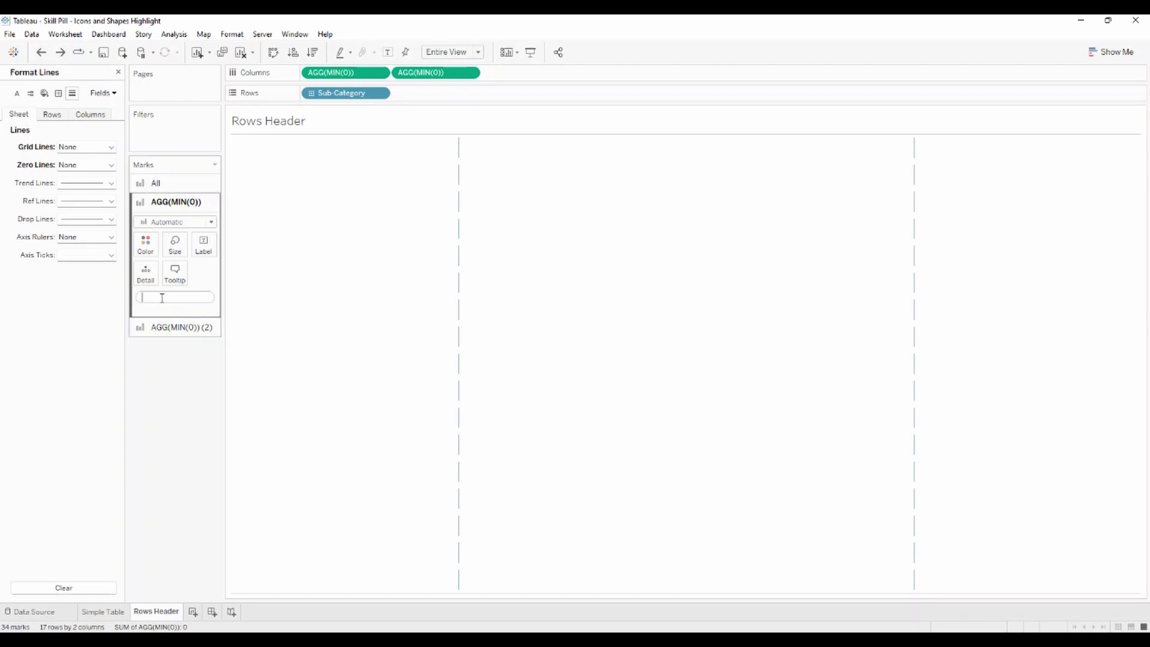
text(LEFT()
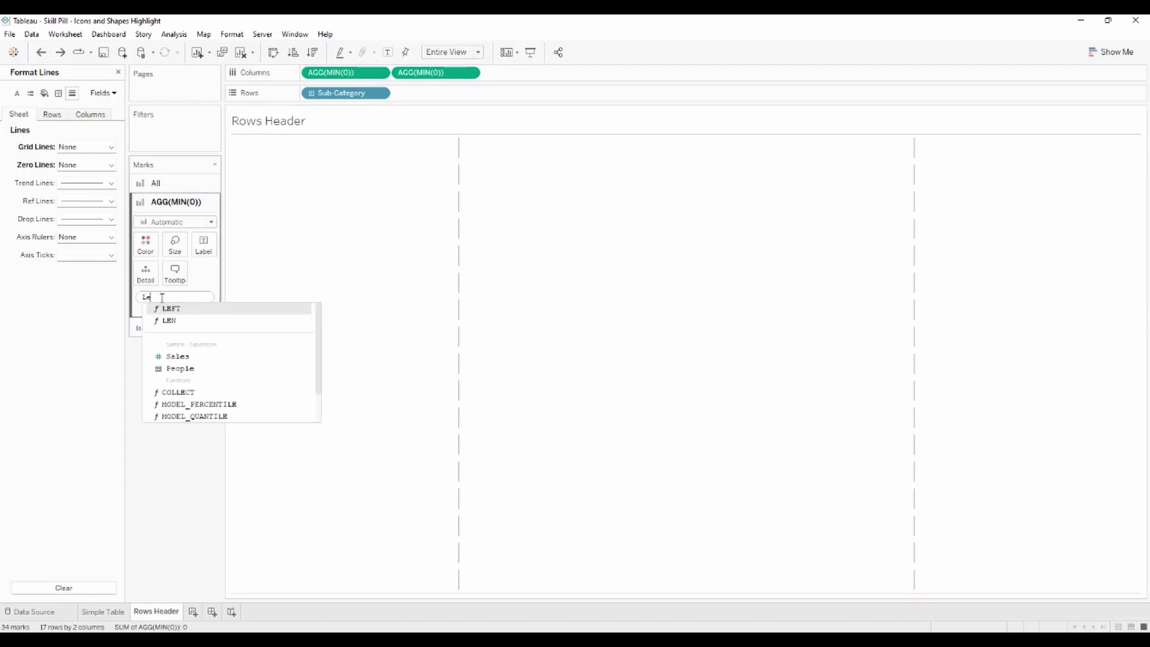
text(ca)
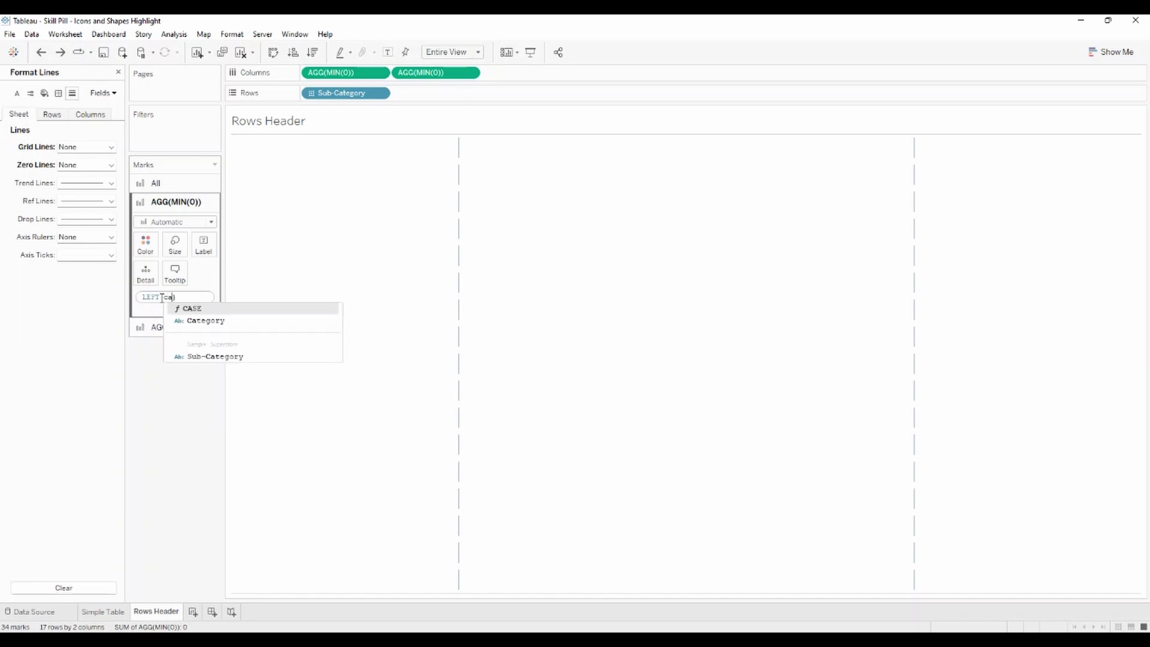
key(Down)
key(Return)
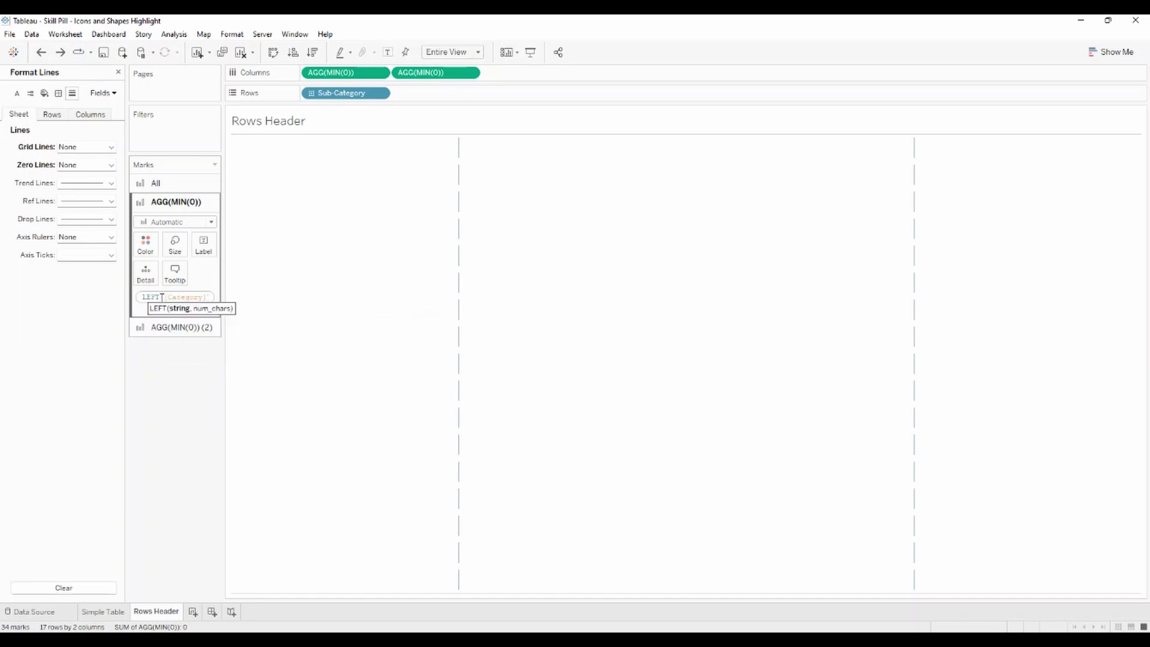
text(, 1)
key(Return)
drag(162, 300, 206, 245)
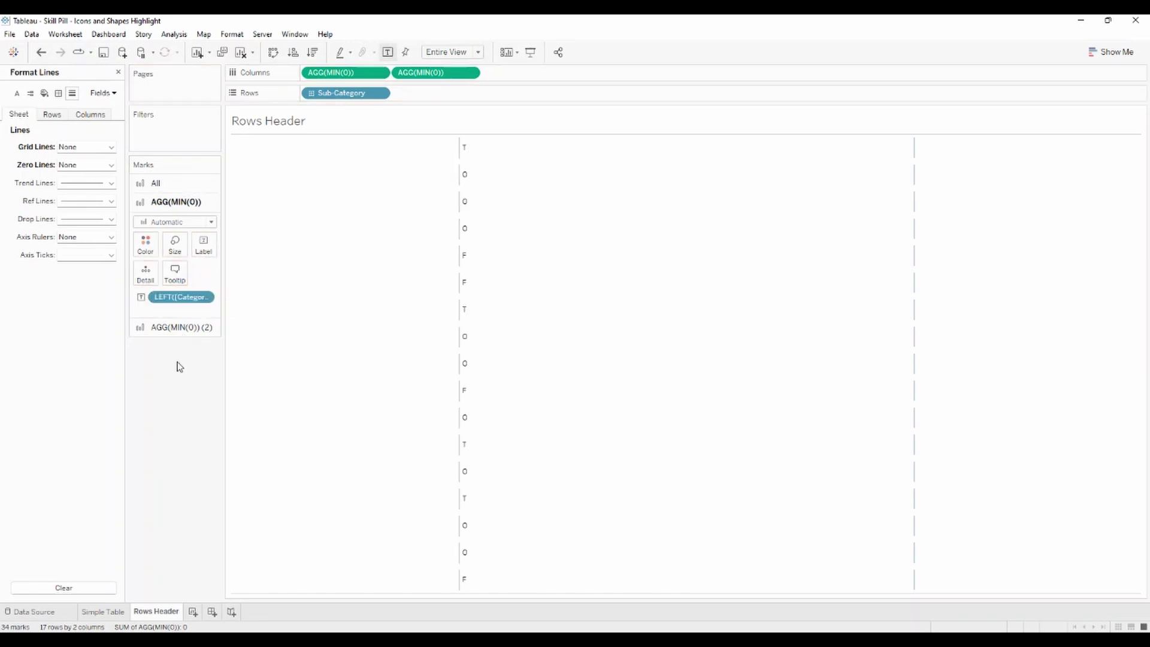
Step: Change the first marks to Circle and enlarge their size
click(211, 223)
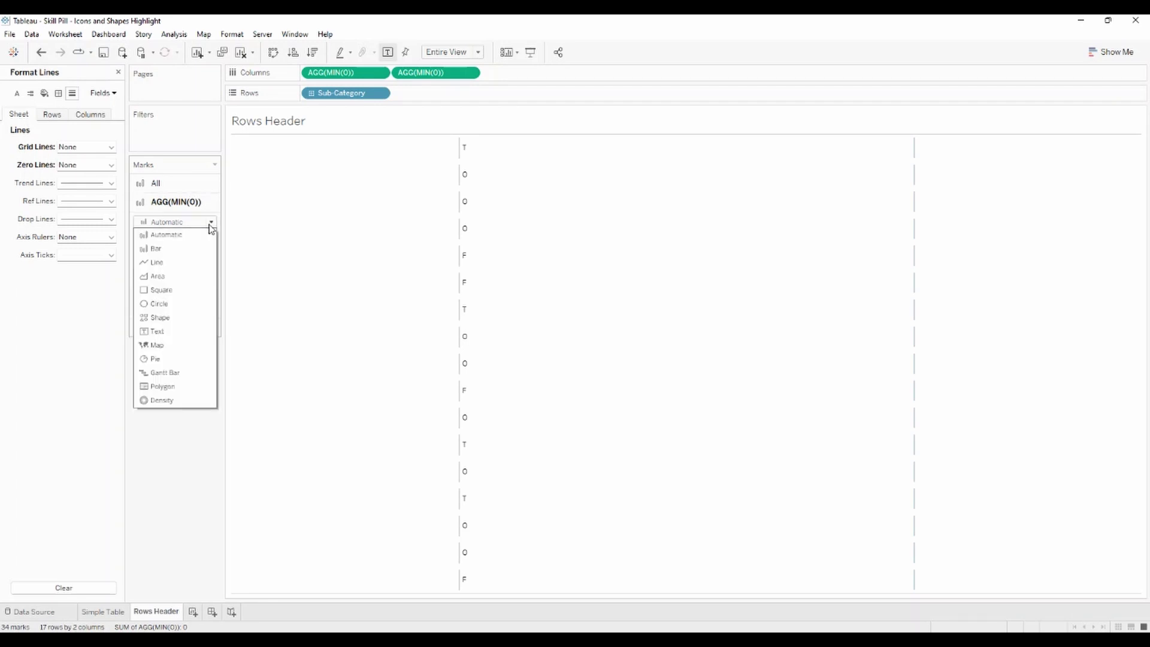
click(169, 312)
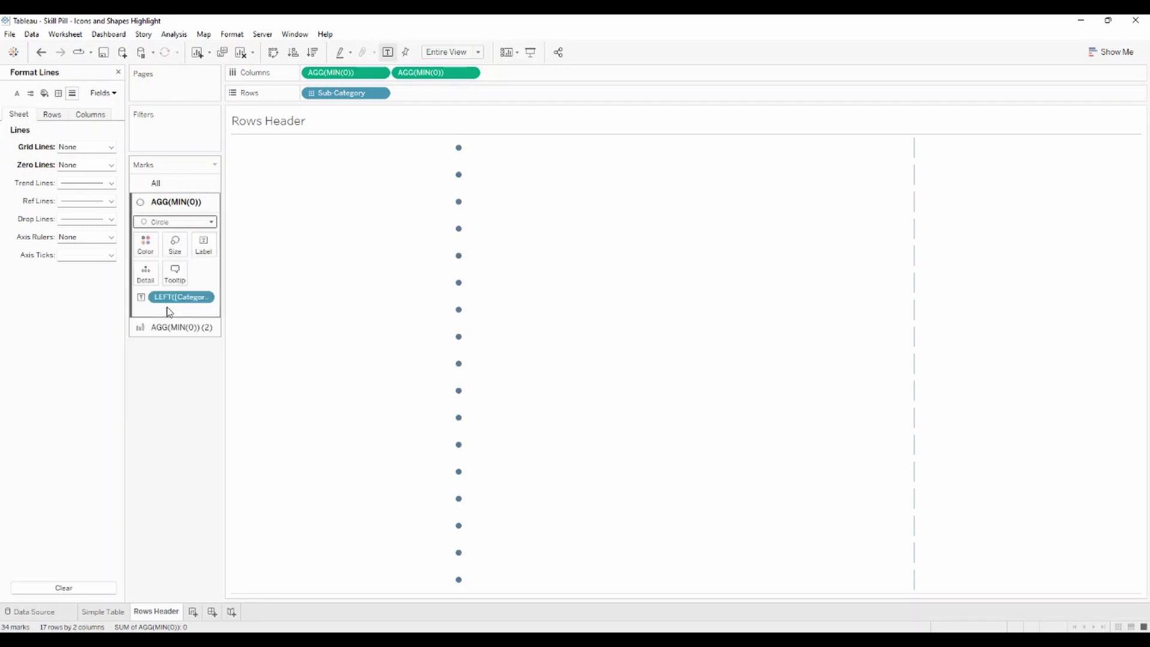
click(174, 257)
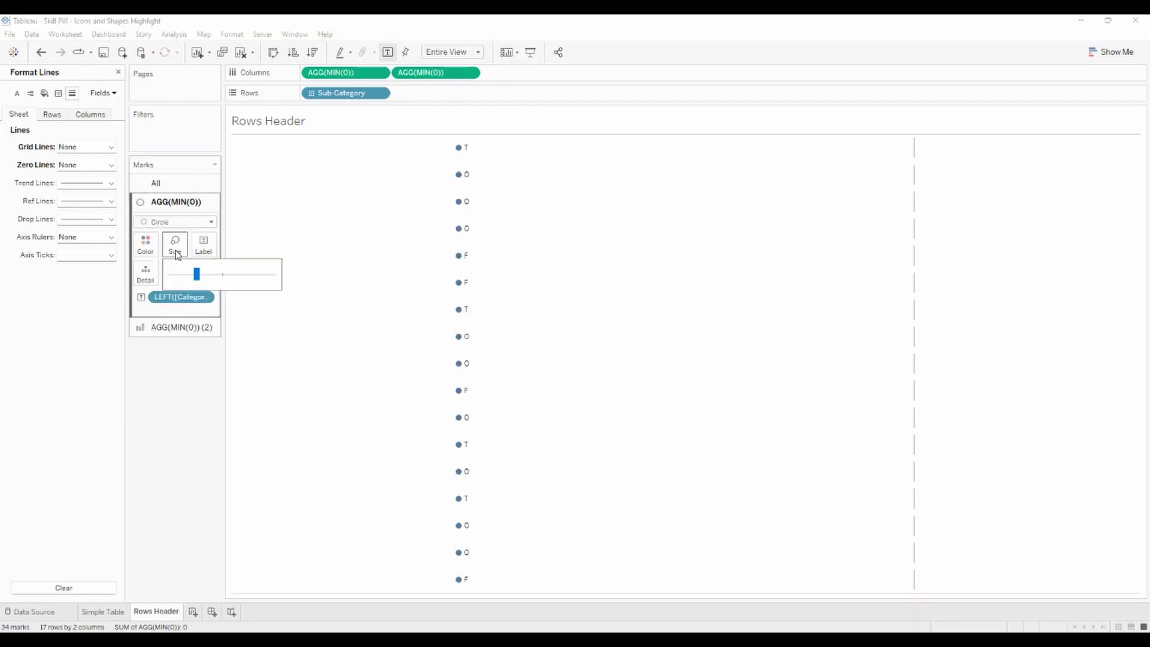
click(215, 274)
drag(215, 276, 221, 279)
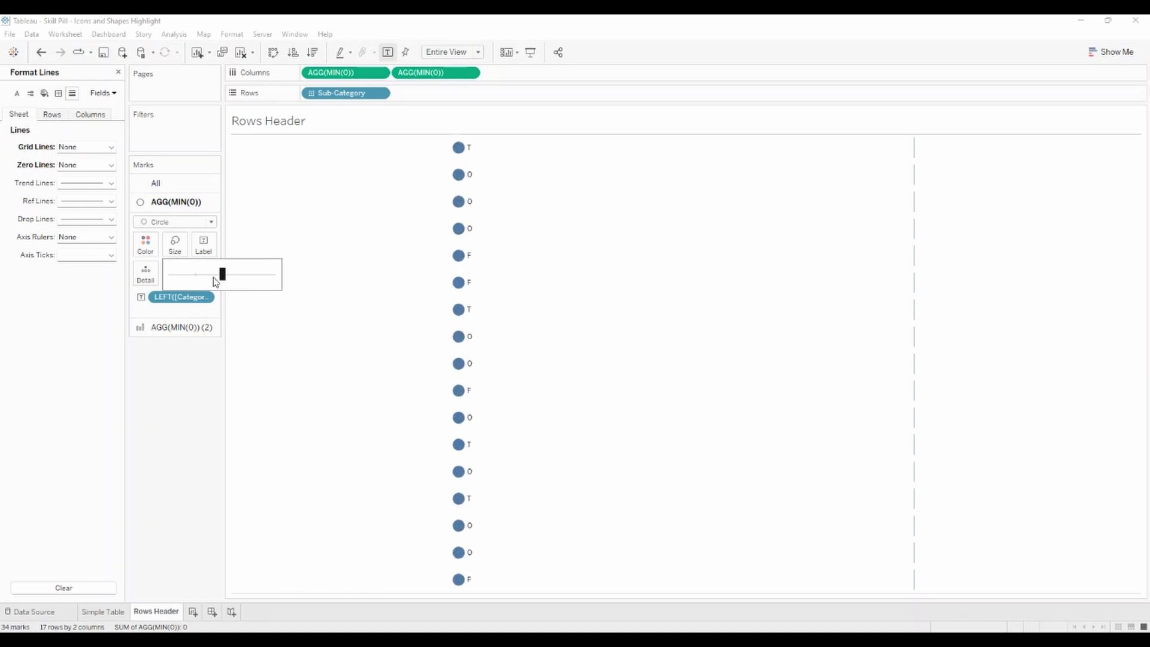
Step: Set the circle label alignment to center horizontally and middle vertically
click(204, 244)
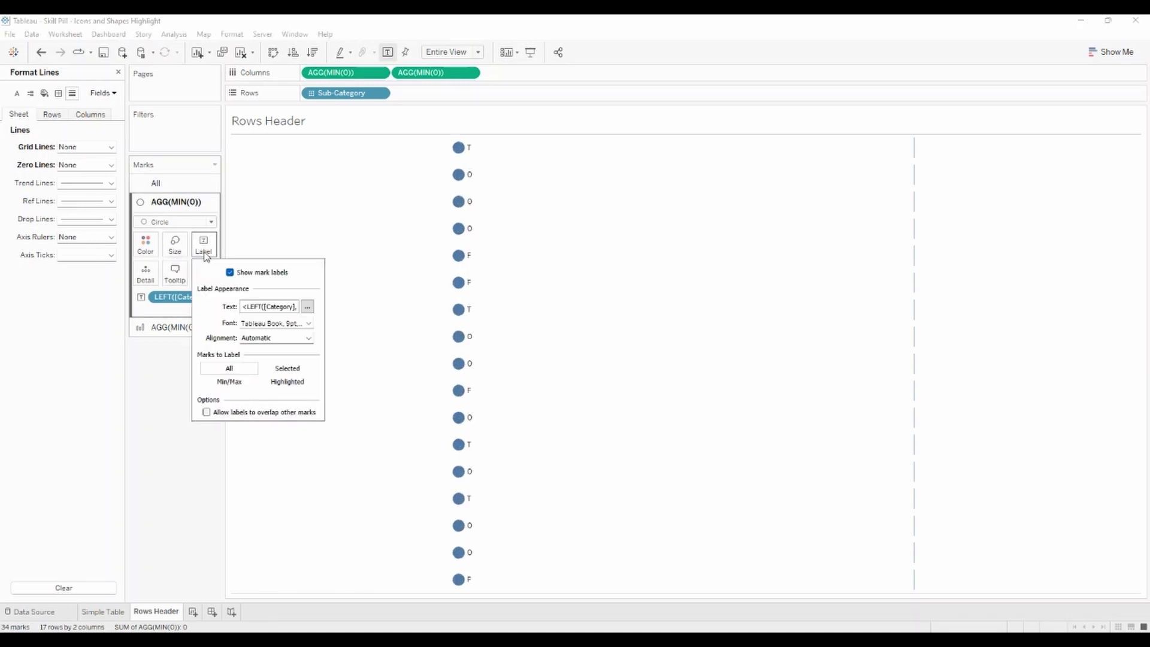
click(309, 324)
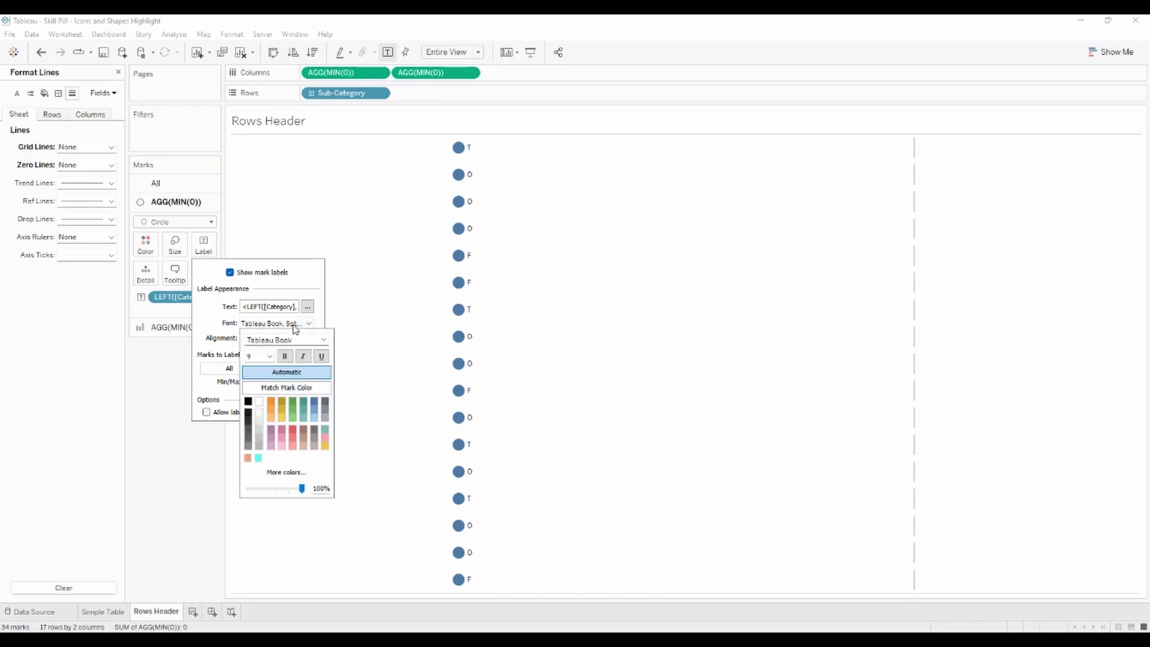
click(290, 323)
click(302, 338)
click(270, 386)
click(273, 437)
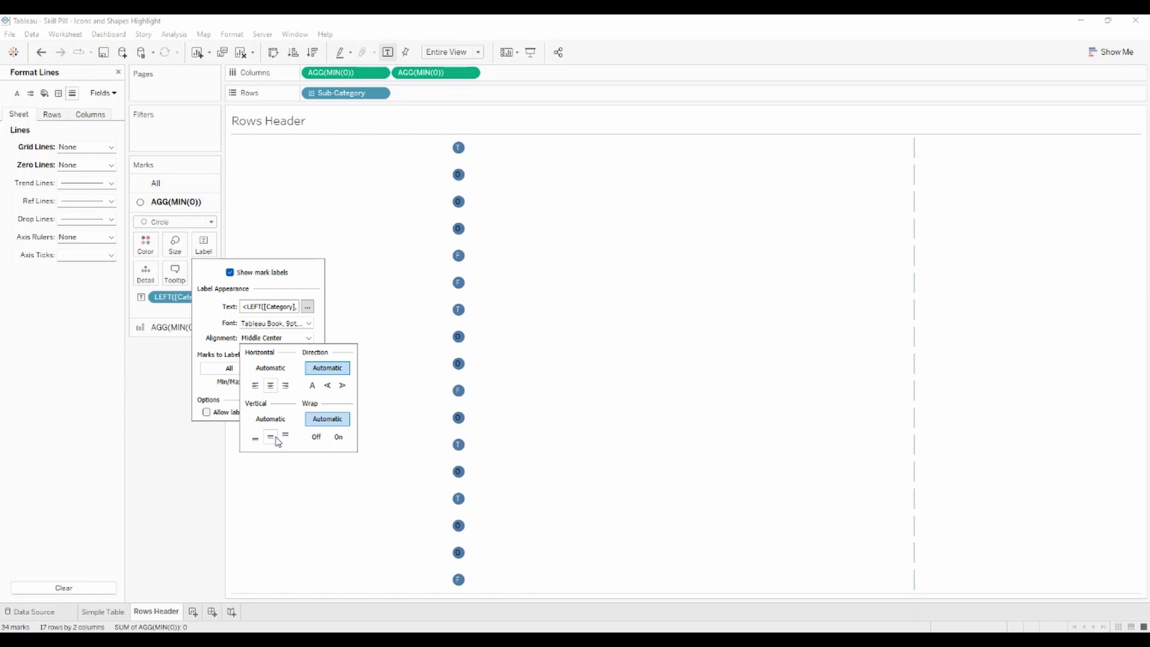
click(157, 390)
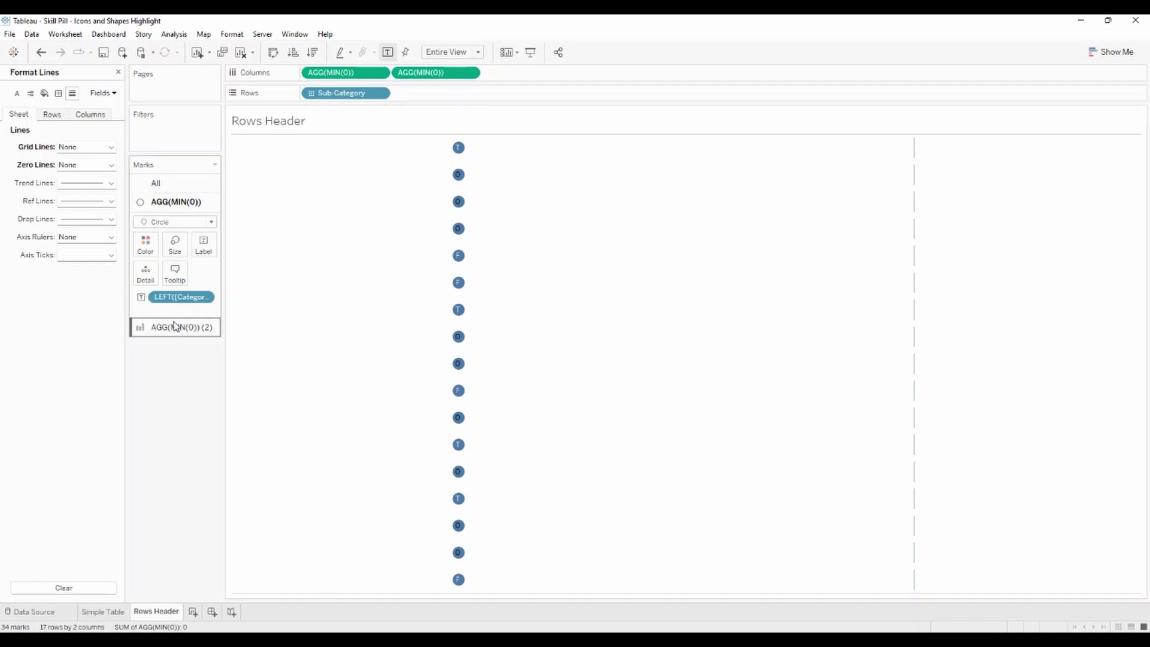
Step: Drag Category onto Color, giving Furniture, Office Supplies and Technology distinct colours
click(119, 71)
double_click(58, 111)
text(cat)
drag(70, 180, 150, 249)
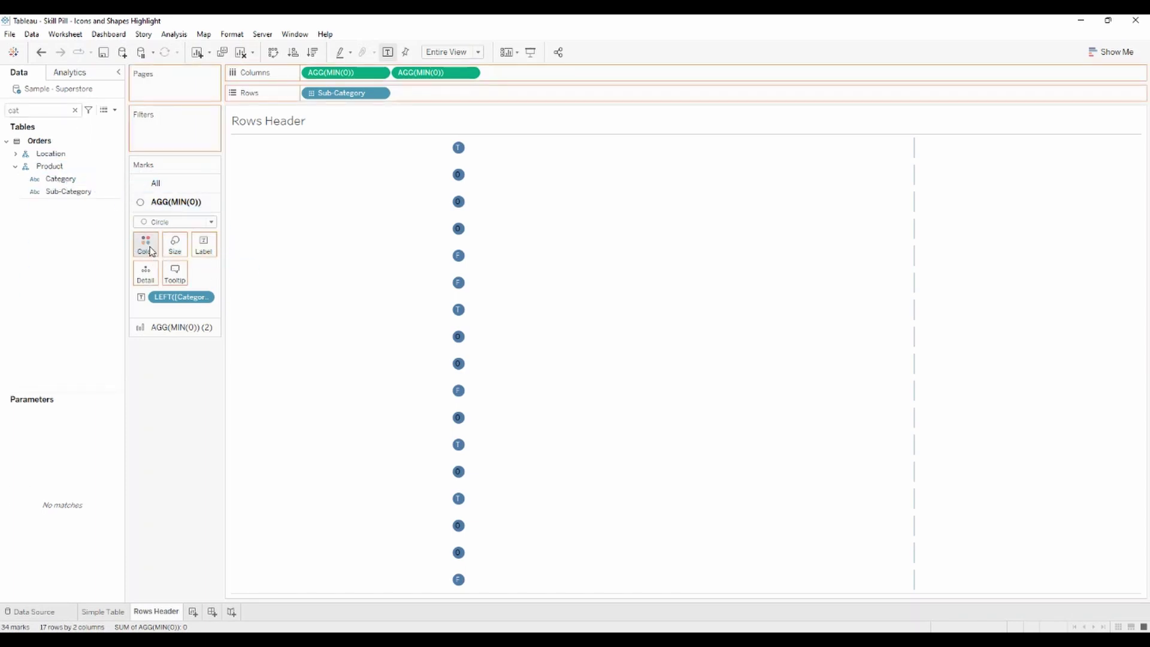
click(75, 110)
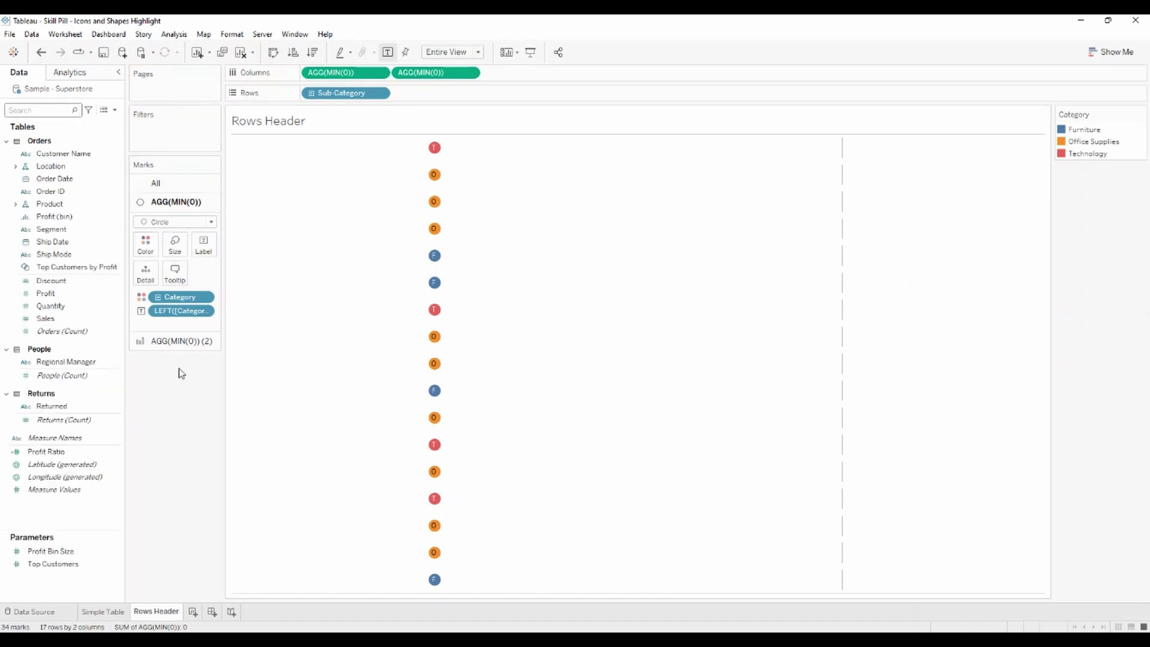
click(204, 244)
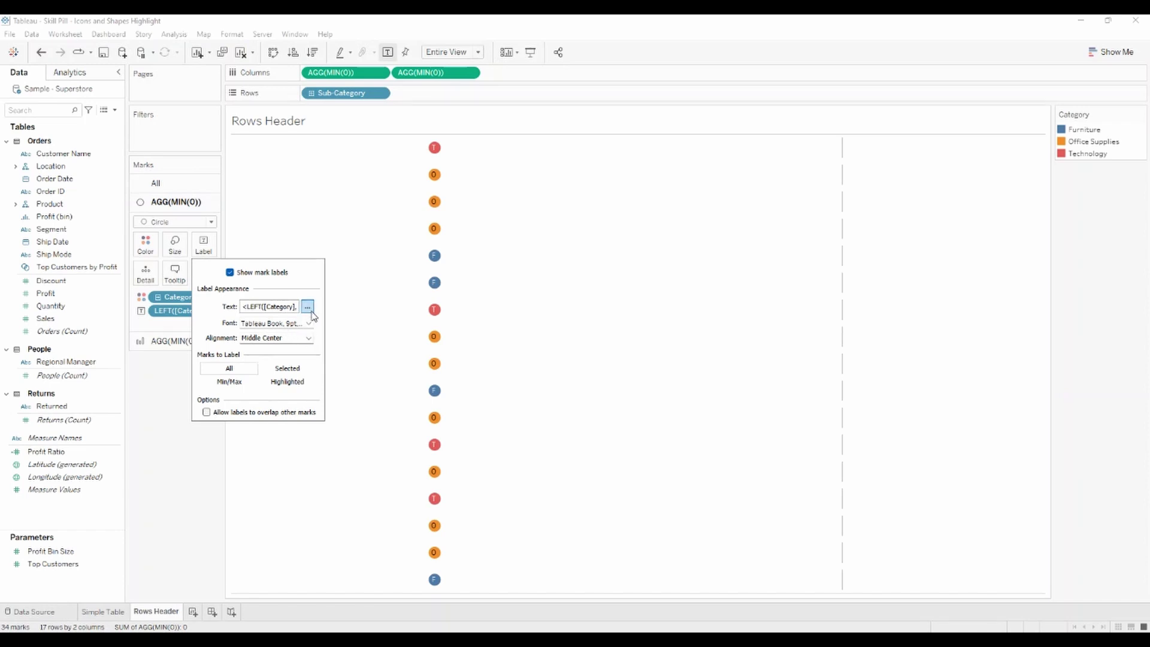
Step: Edit the circles' tooltip to keep only the <Category> field
click(175, 273)
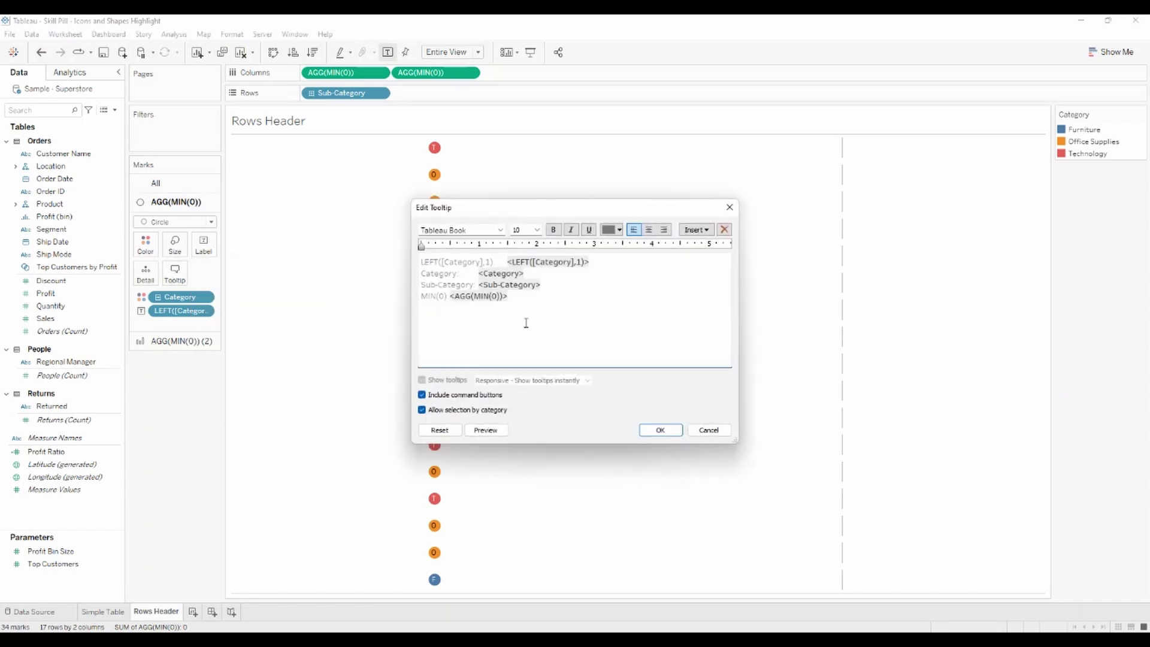
drag(529, 303, 404, 286)
key(Delete)
drag(478, 274, 415, 260)
key(Delete)
click(660, 430)
mouse_move(438, 159)
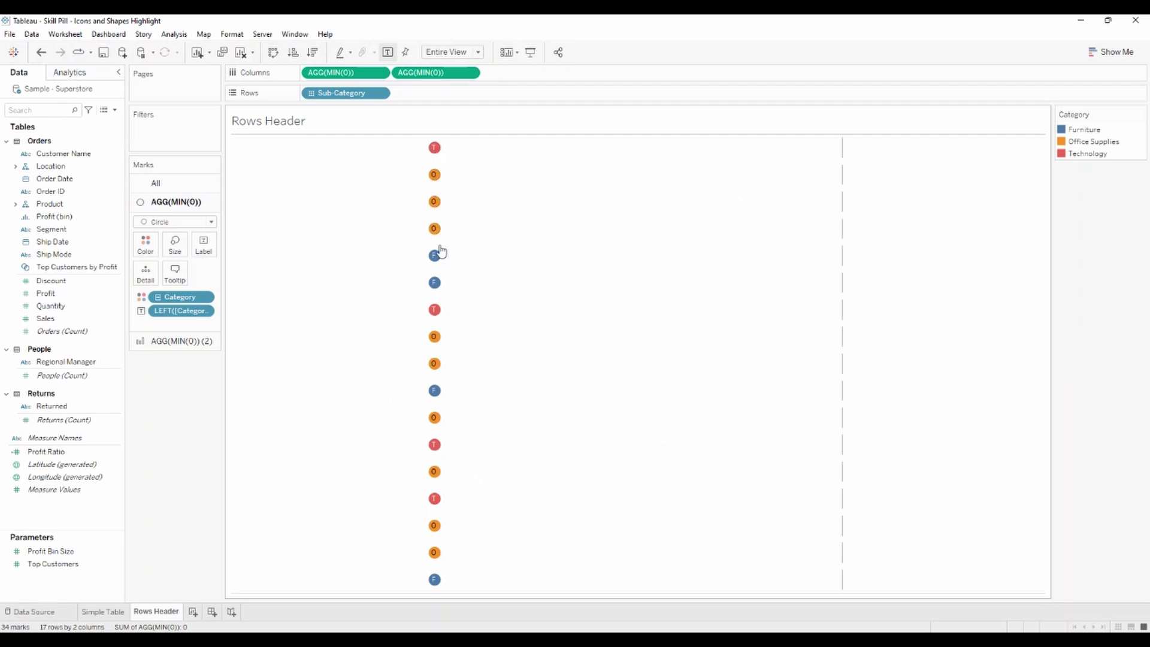
mouse_move(440, 295)
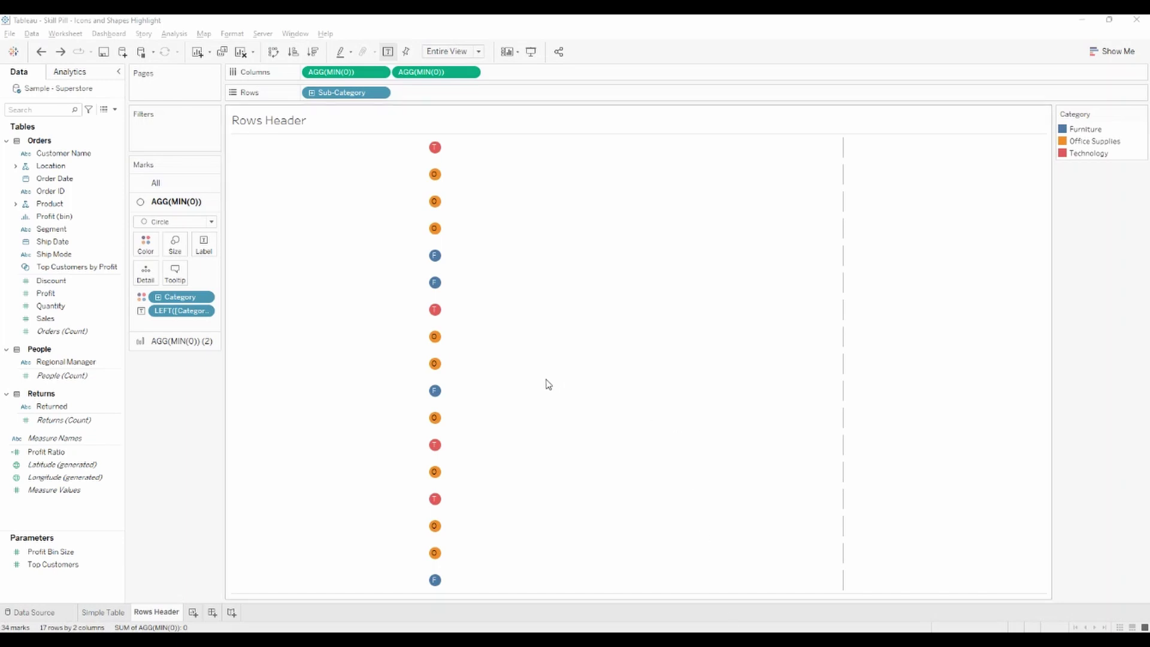
Step: Put Sub-Category on Label of the second AGG(MIN(0)) (2) marks card
click(179, 341)
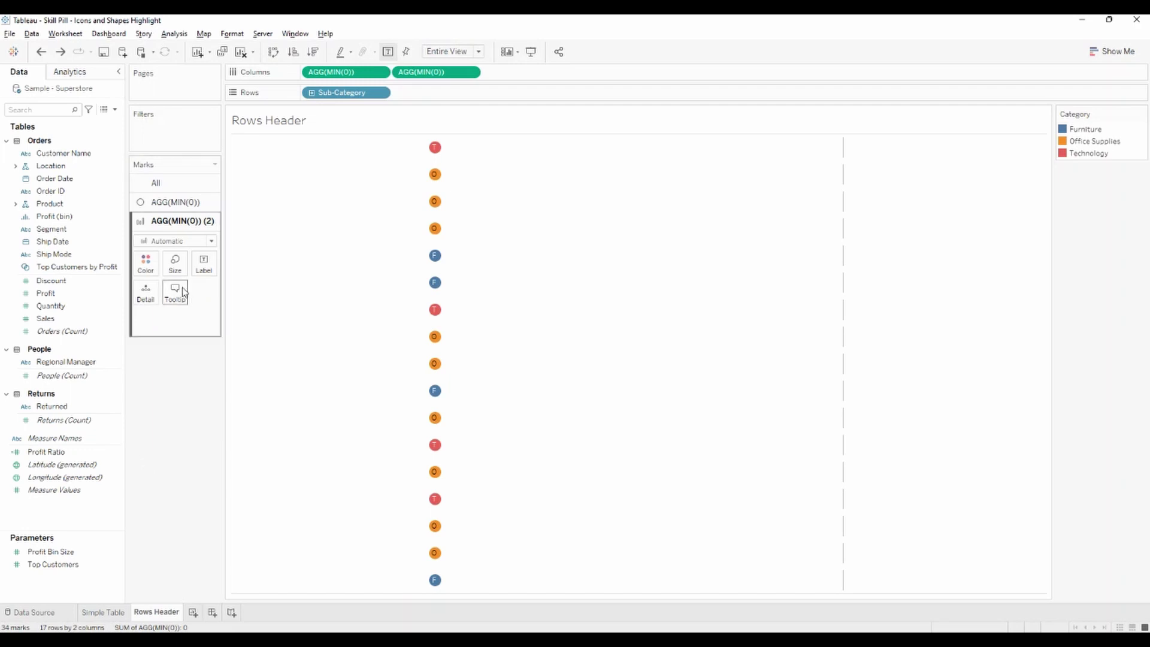
click(31, 110)
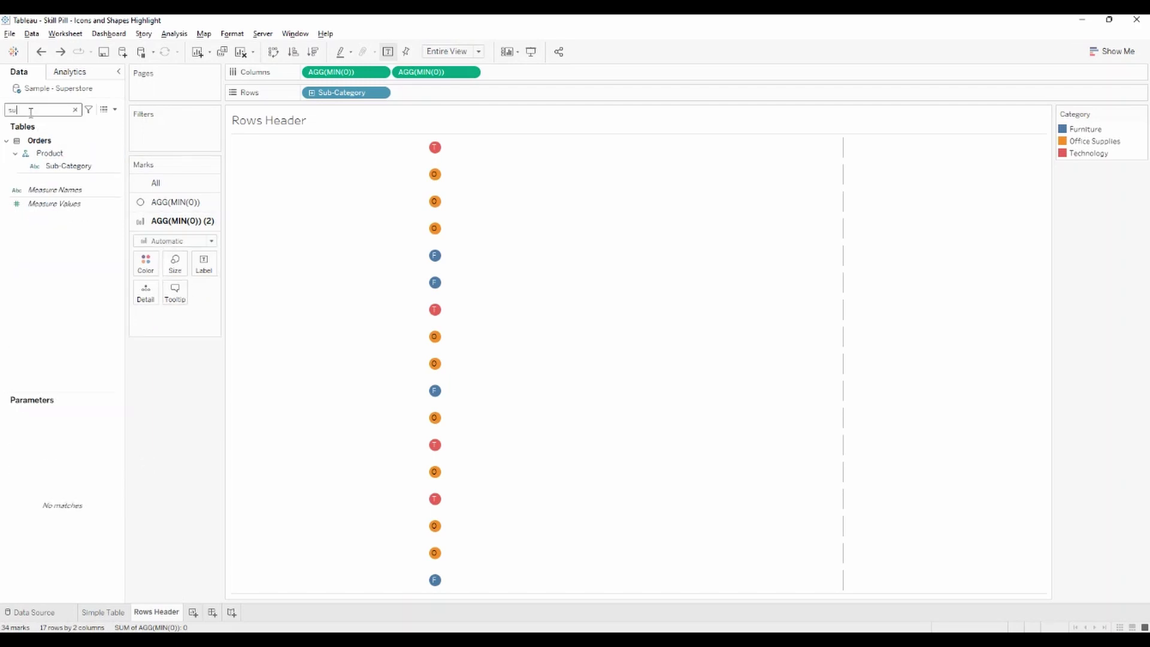
text(b)
drag(68, 166, 204, 265)
click(75, 110)
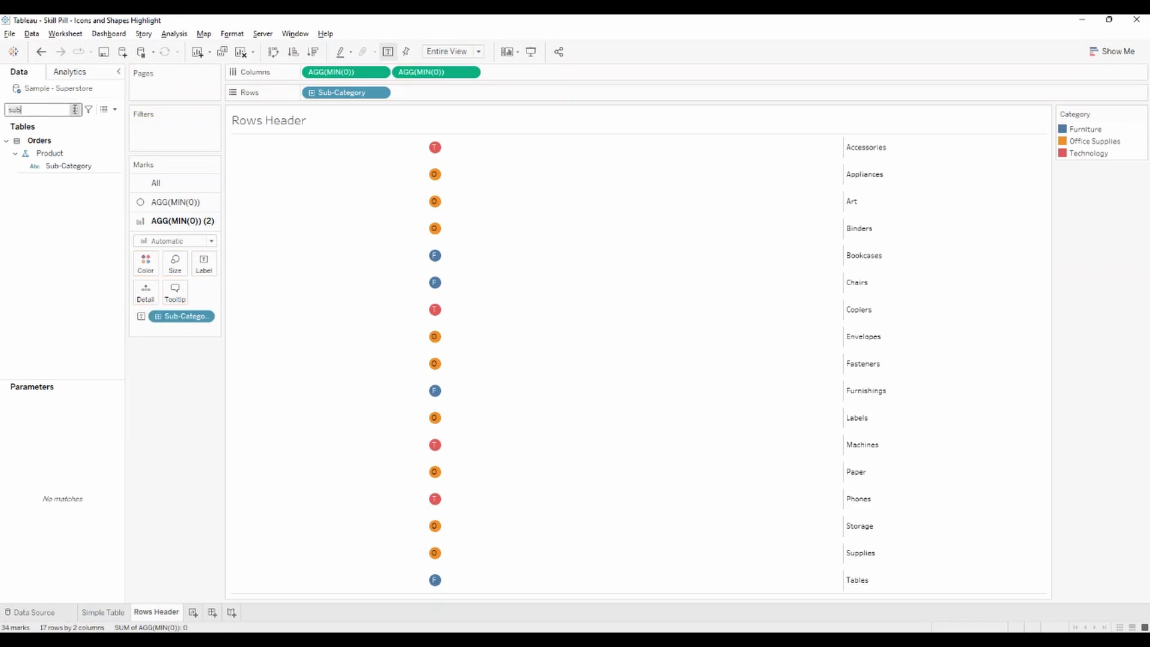
Step: Make the second layer's marks Gantt Bars with 0% opacity
click(192, 241)
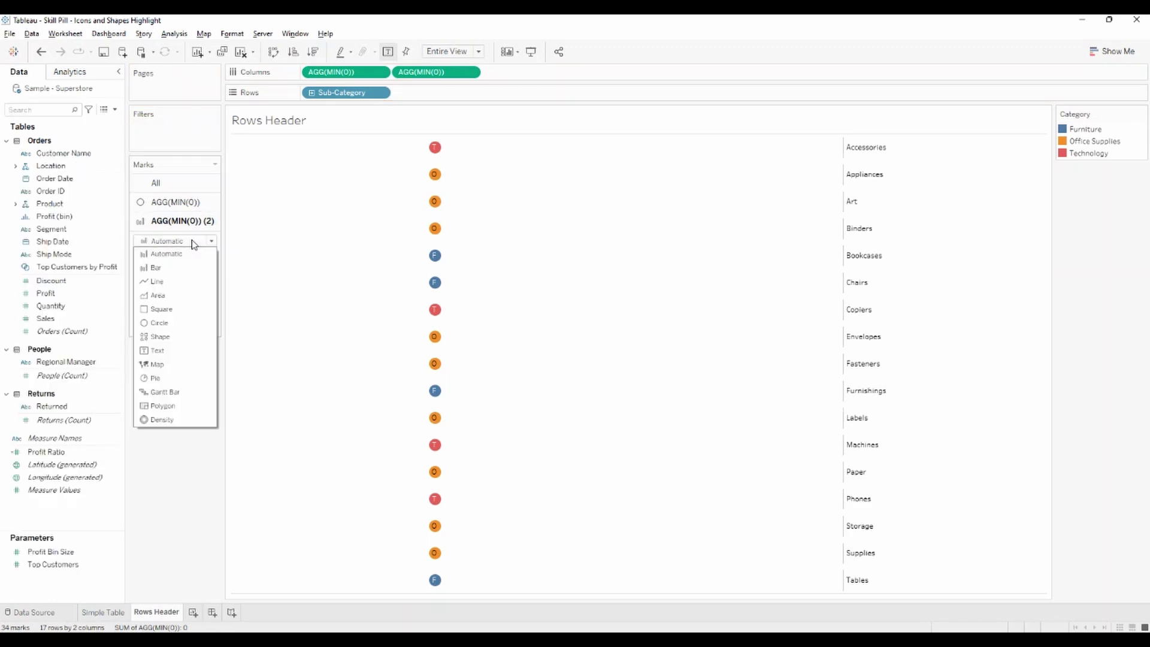
click(183, 391)
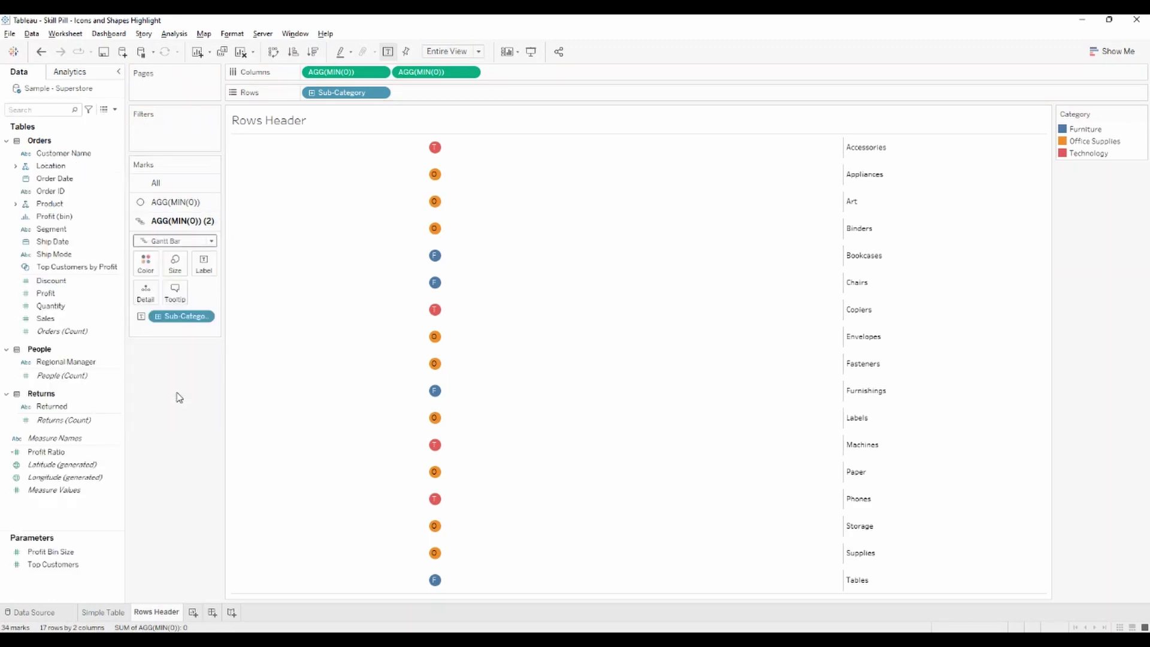
click(147, 264)
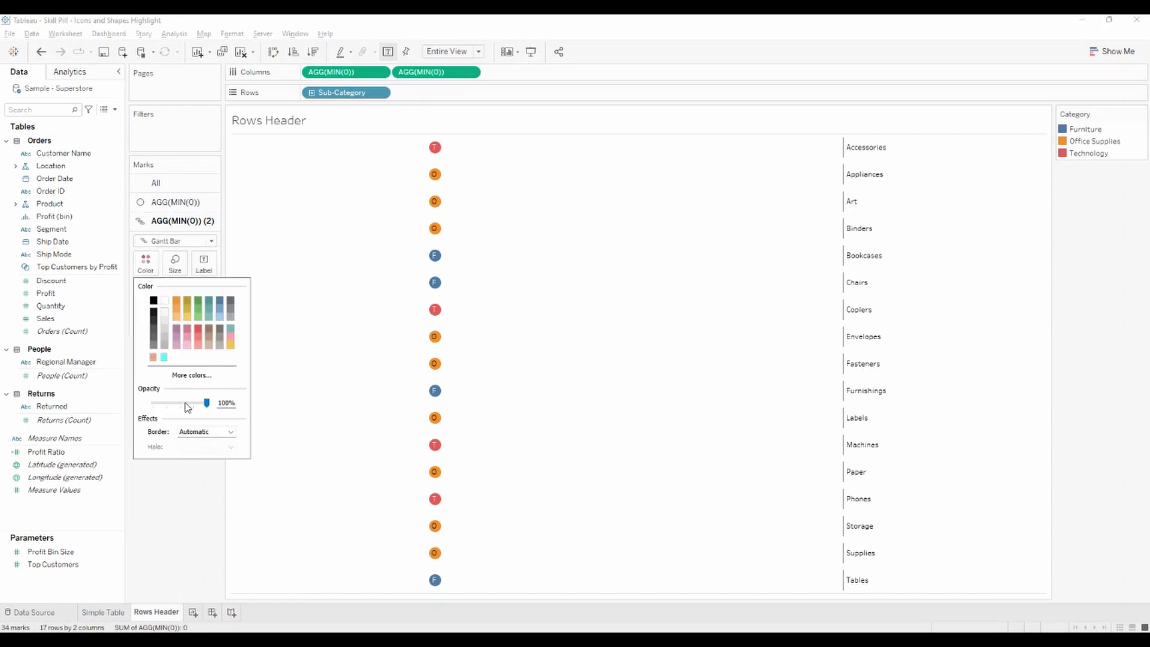
drag(207, 403, 154, 404)
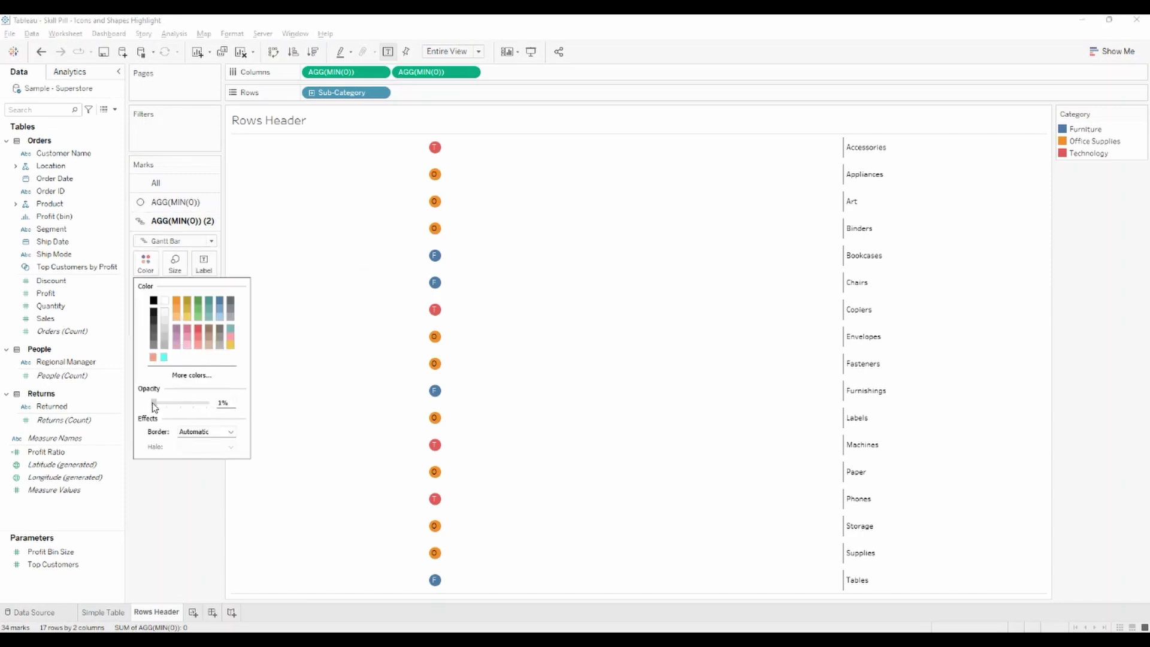
click(187, 494)
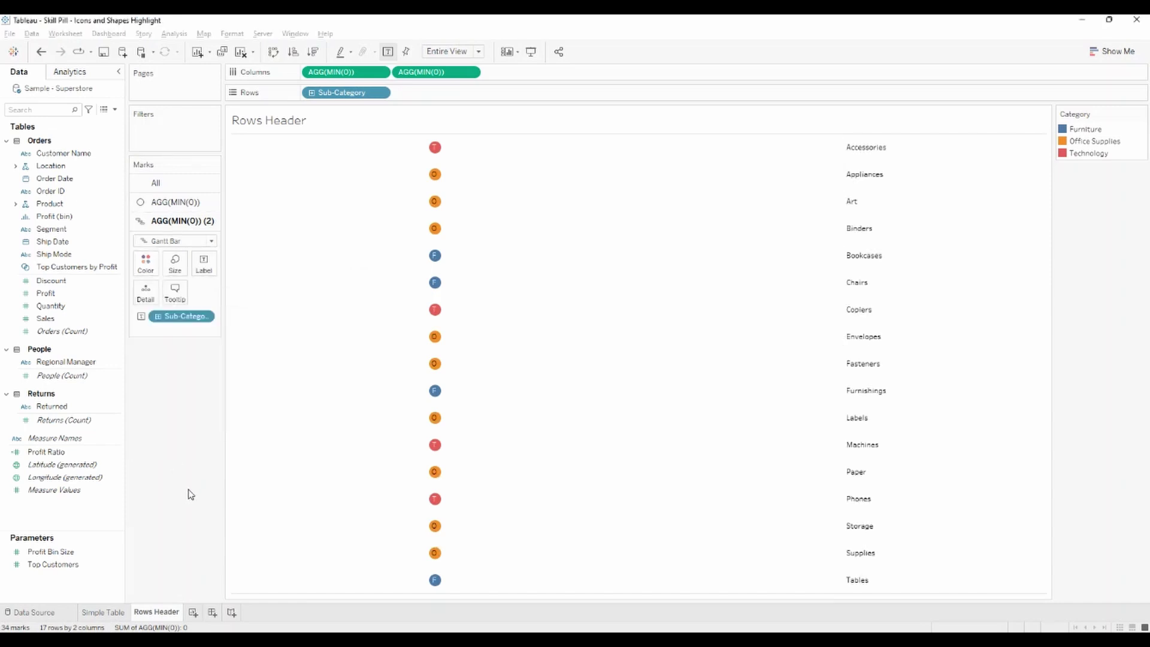
Step: Set the sub-category label font size to 12
click(204, 269)
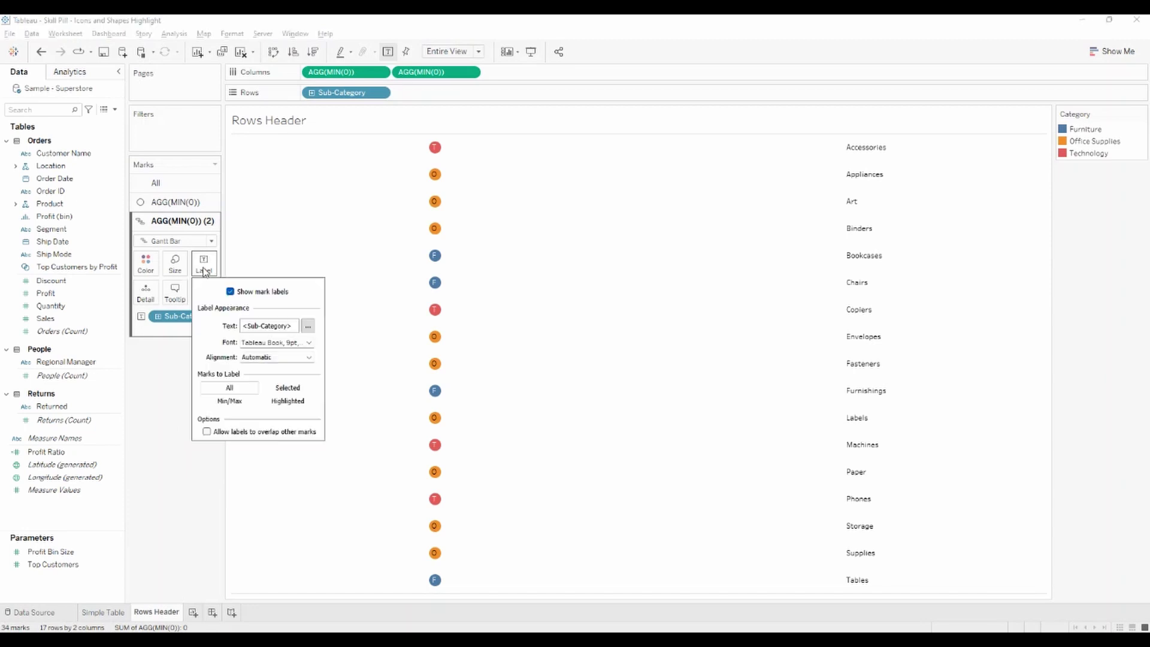
click(309, 343)
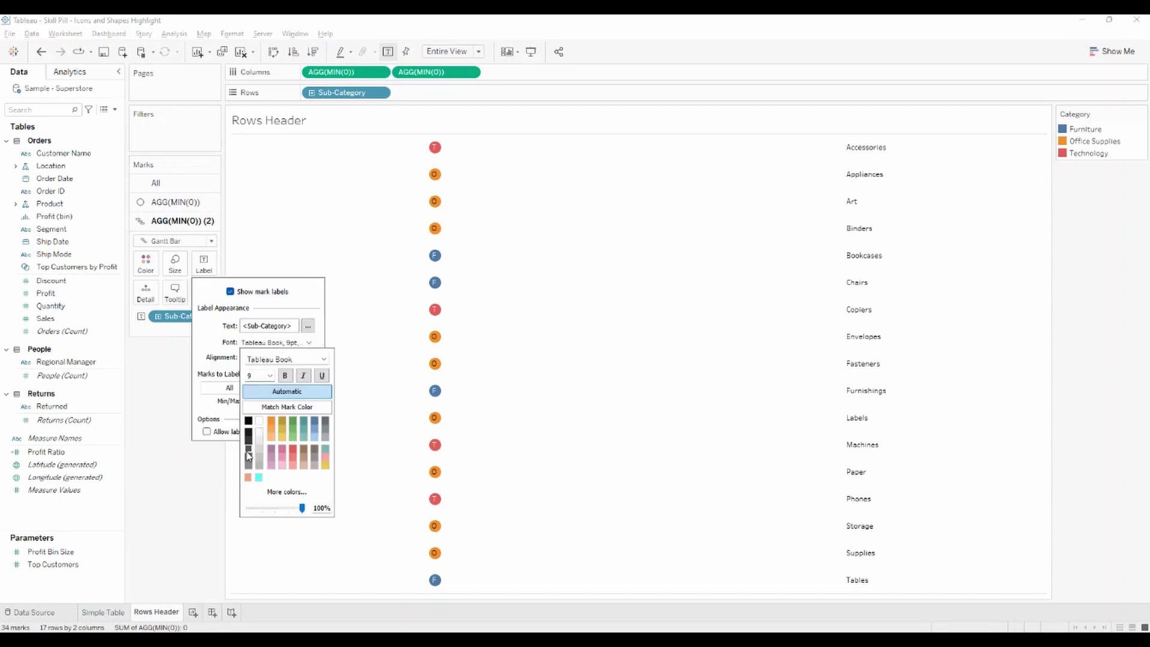
click(270, 376)
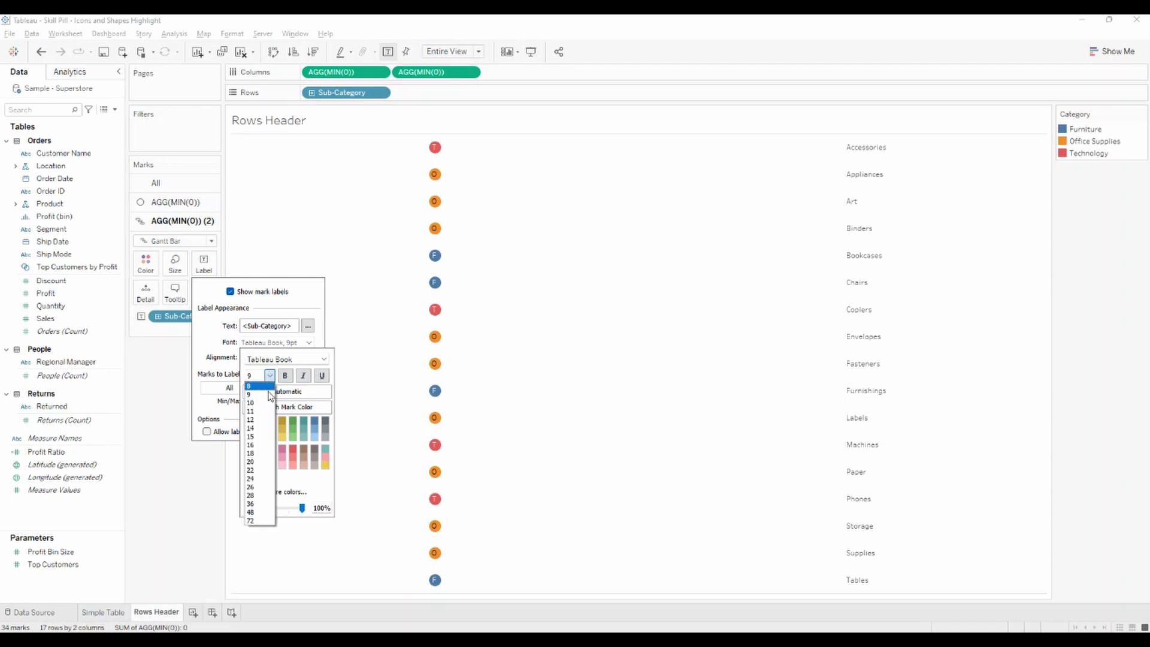
click(261, 421)
click(151, 345)
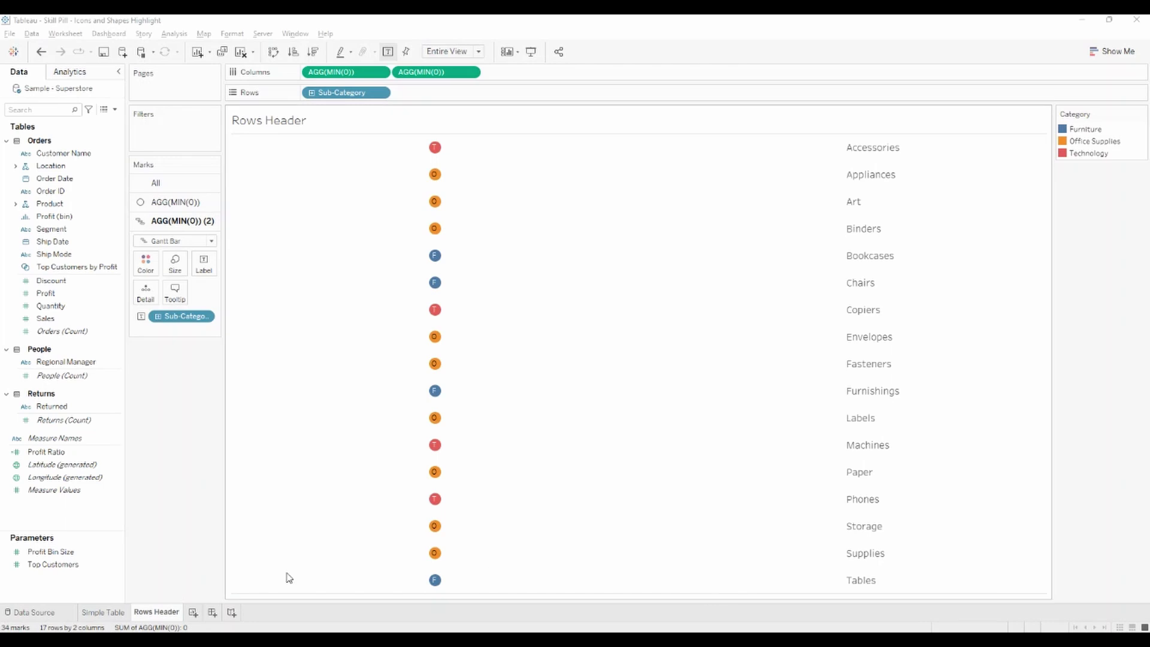
Step: Duplicate the Rows Header sheet and rename the copy 'Shapes Table'
right_click(165, 616)
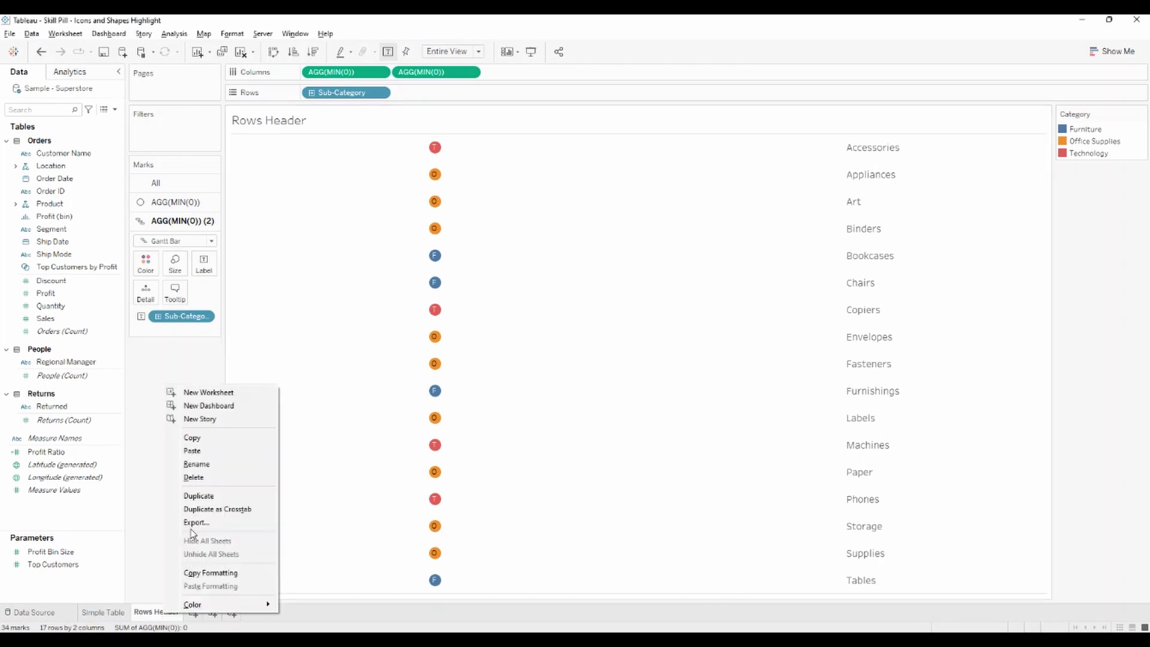
click(201, 496)
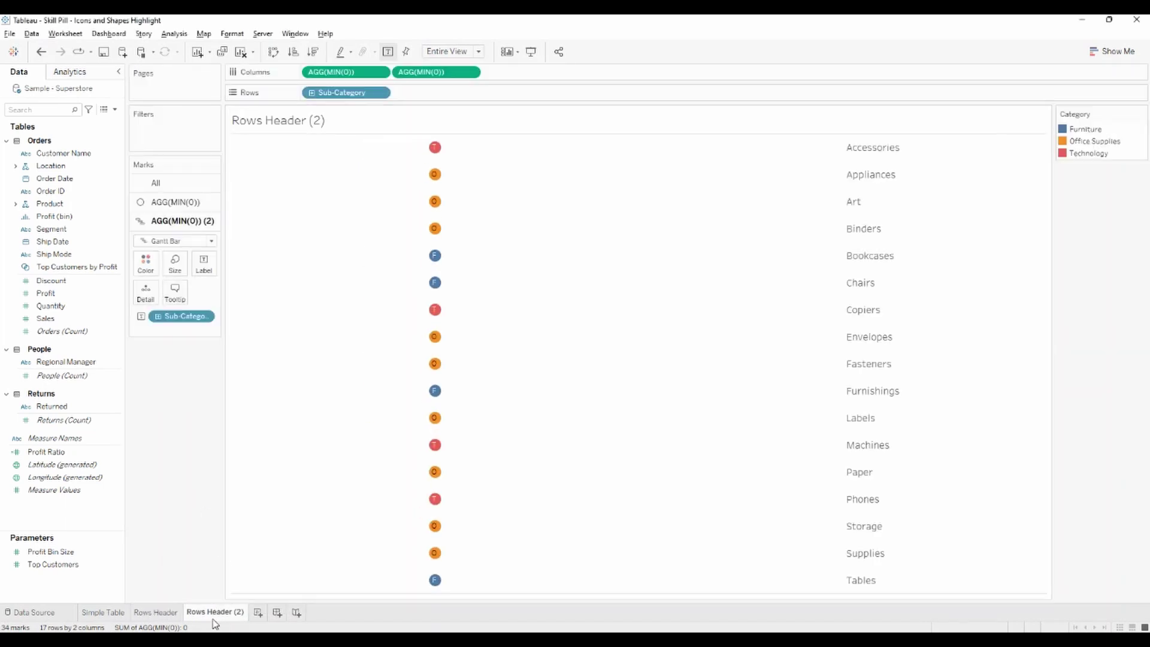
right_click(215, 623)
double_click(215, 617)
text(Shapes Table)
key(Return)
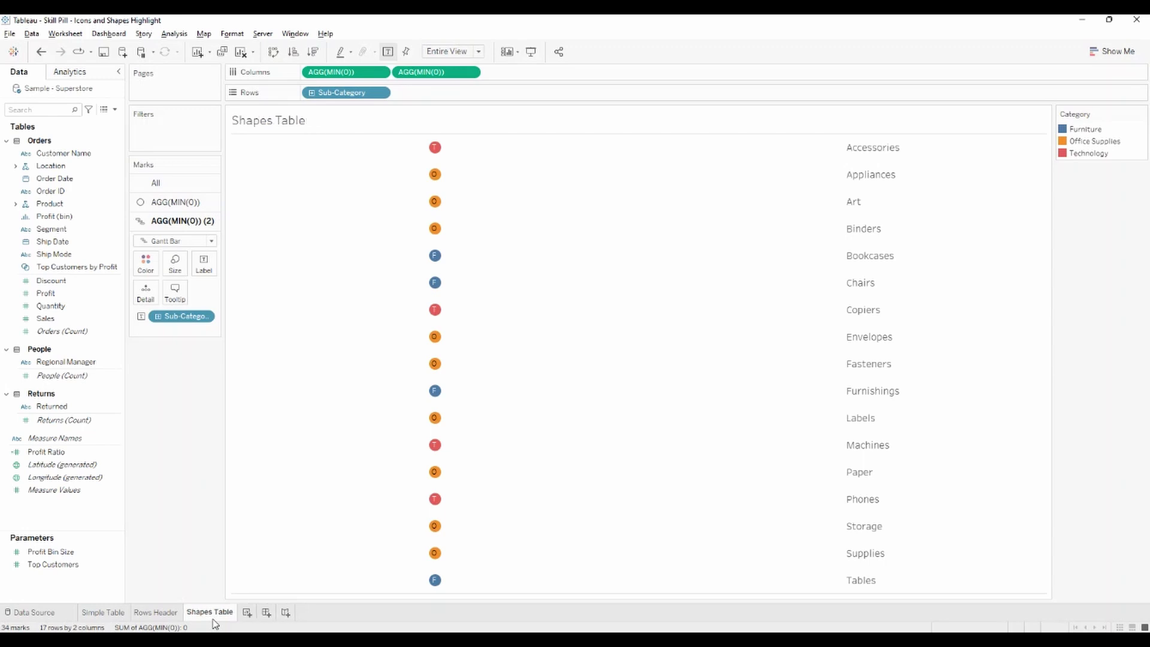
Step: Remove the Sub-Category and Category pills from the mark layers, leaving plain unlabelled circles
drag(159, 316, 174, 393)
click(175, 207)
drag(175, 311, 175, 379)
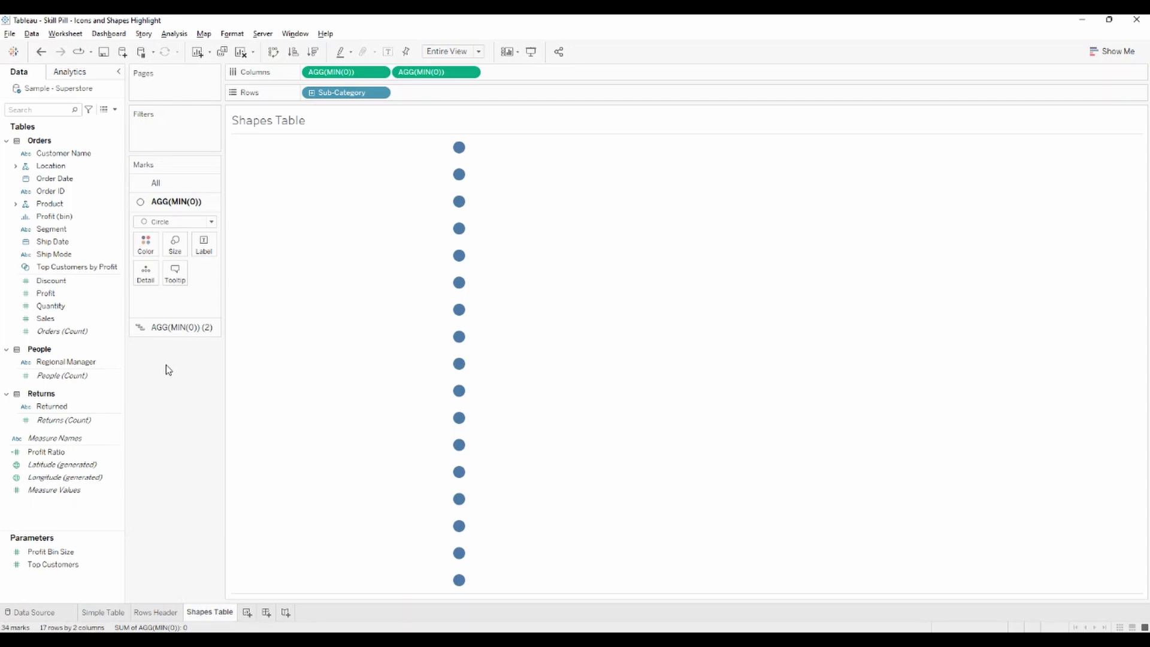
Step: Copy MIN(0) into a third Columns pill and hide its axis header
drag(424, 72, 531, 74)
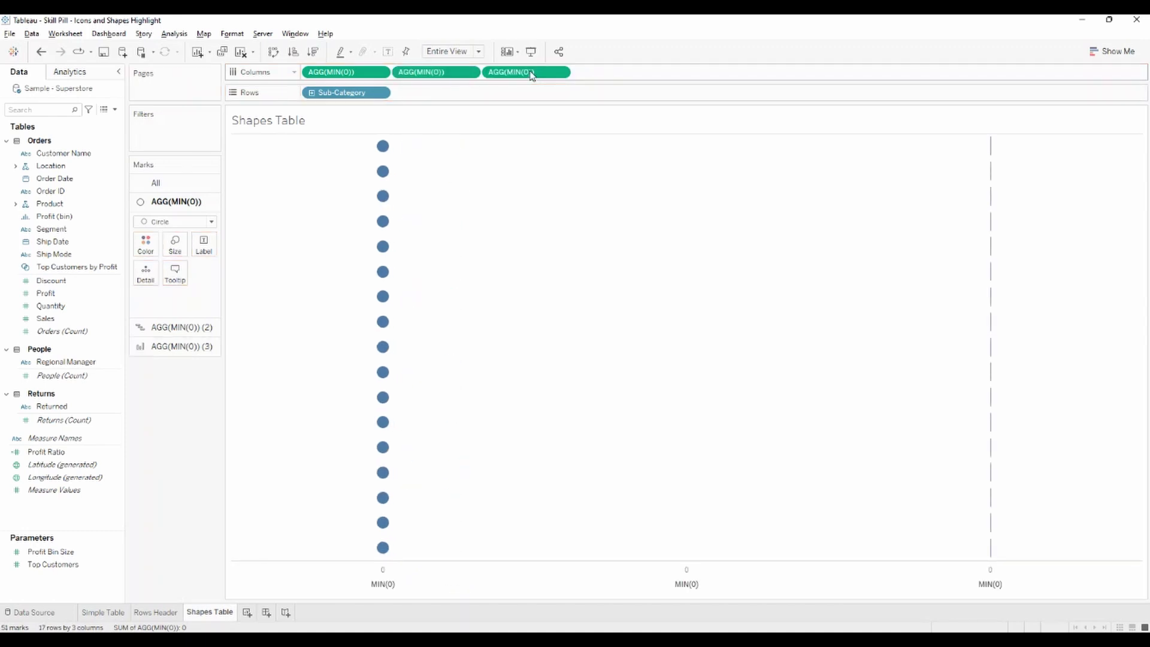
right_click(977, 582)
click(1014, 556)
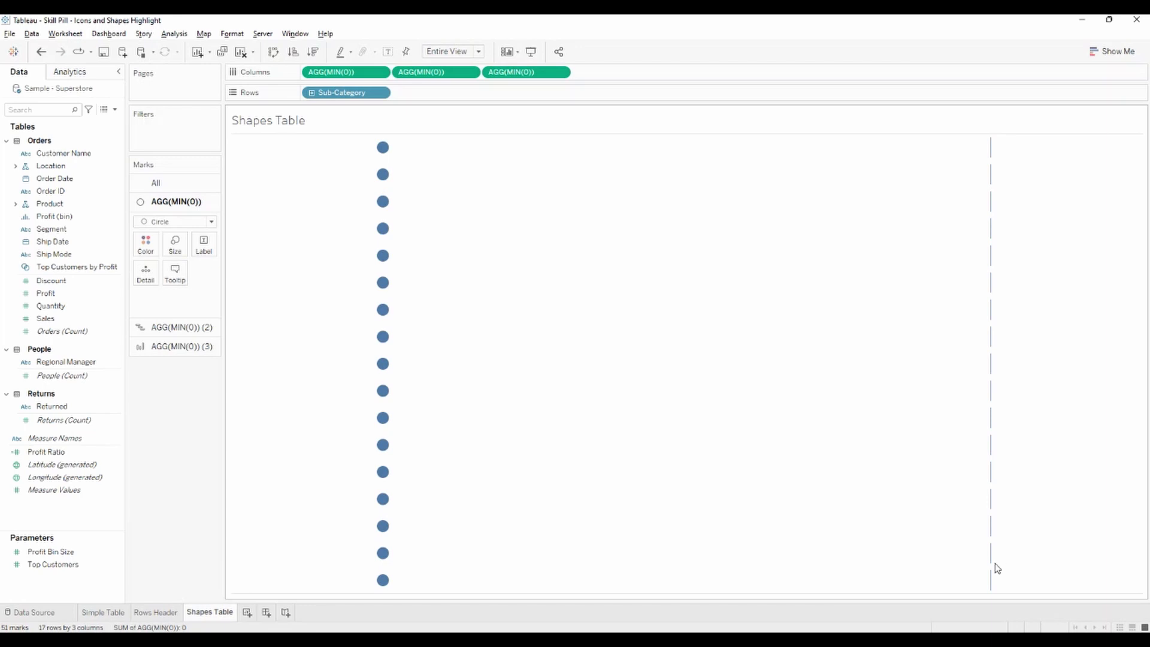
Step: Change the circle layer and the third mark layer to Gantt Bar marks
click(172, 222)
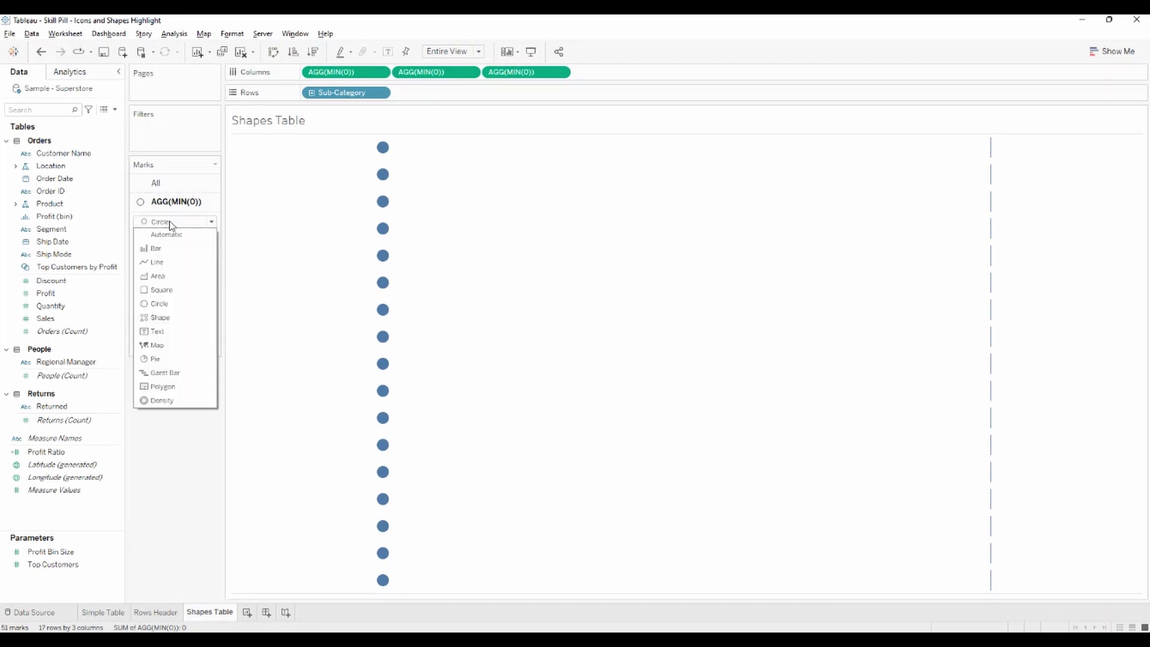
click(174, 373)
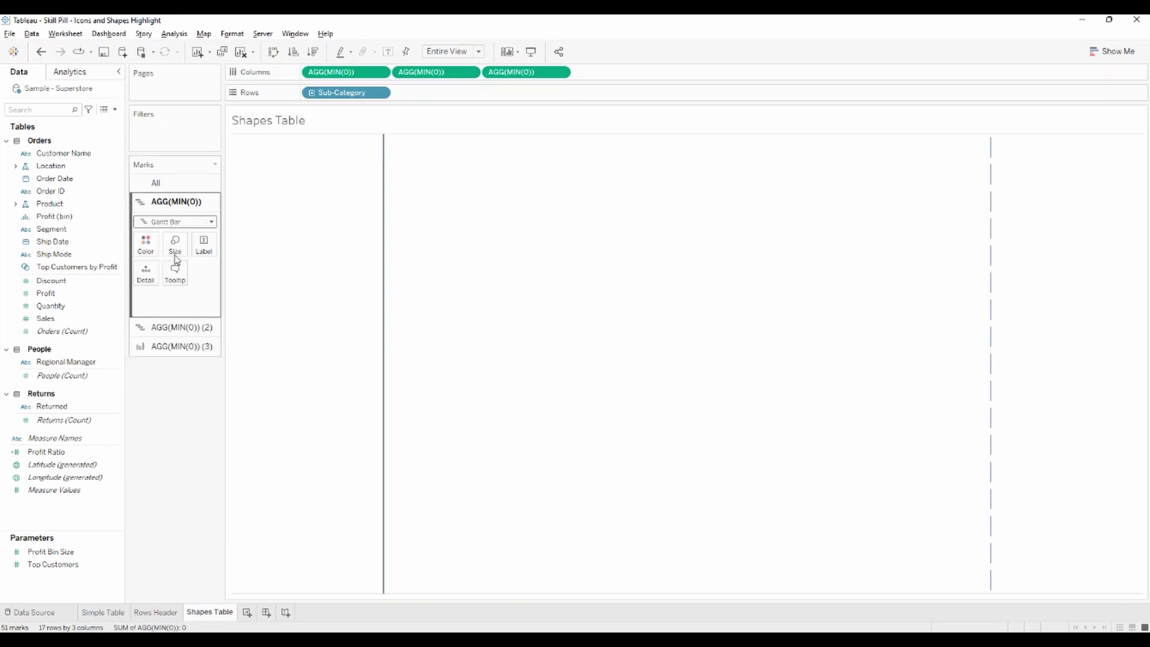
click(172, 348)
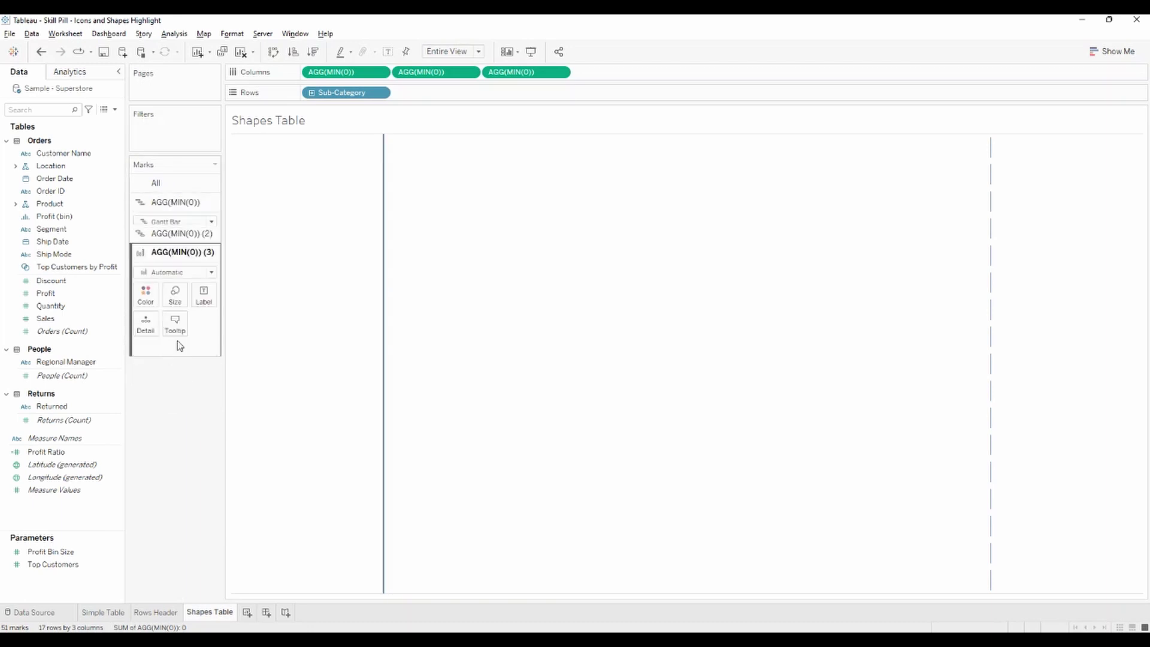
click(175, 261)
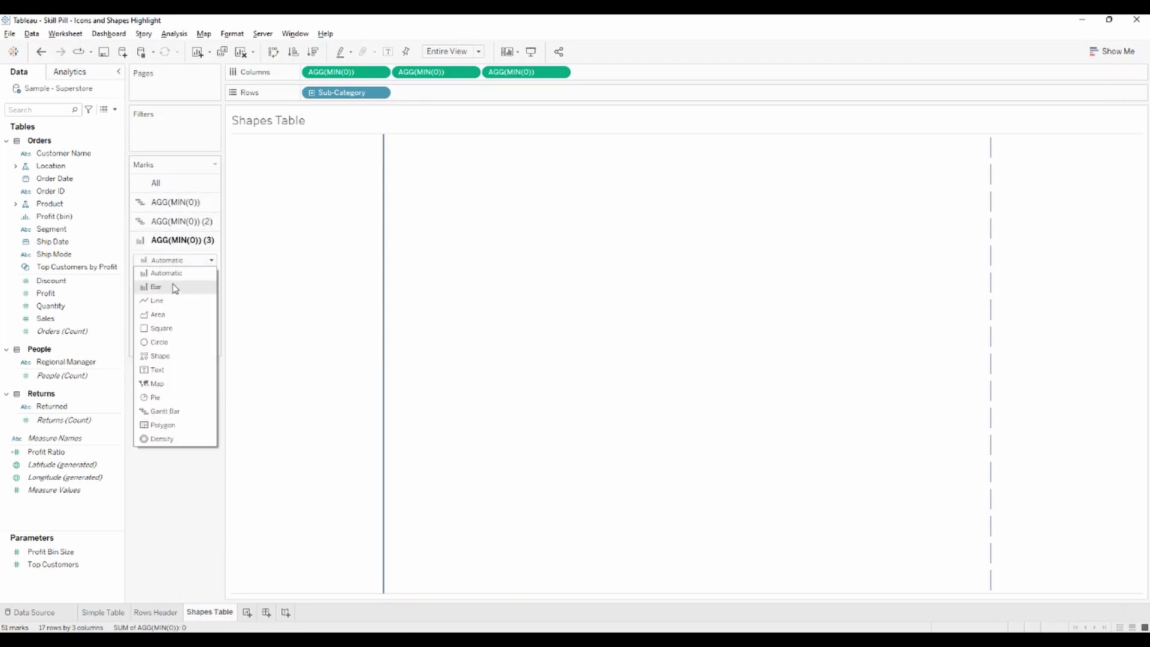
click(165, 412)
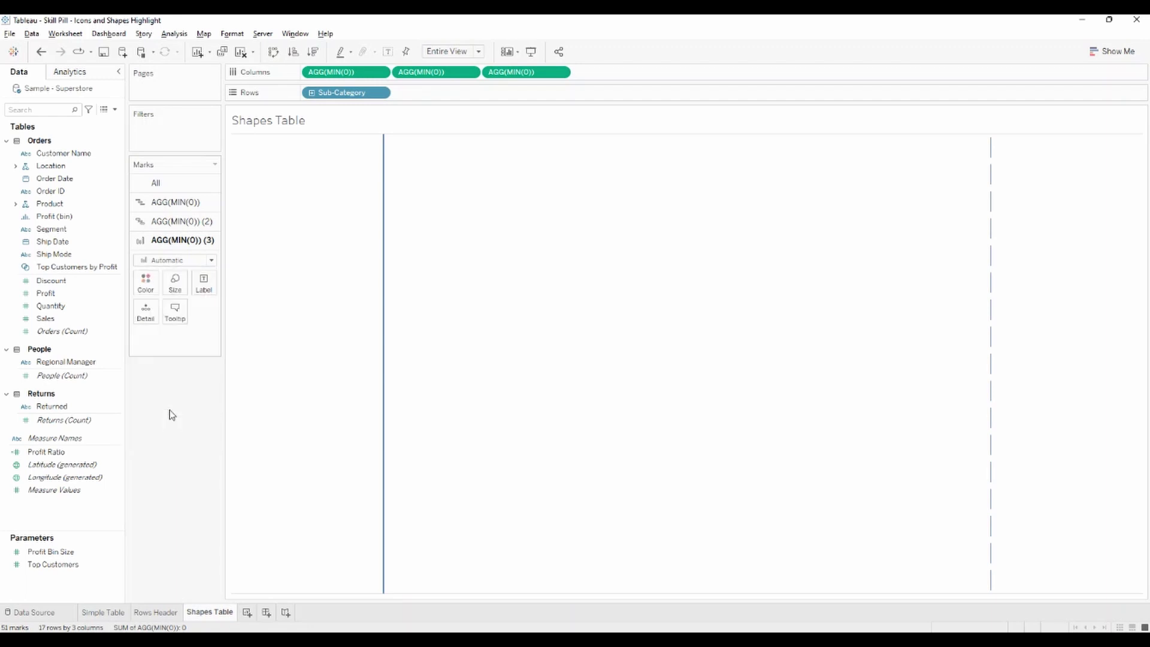
Step: Give the third layer 12pt label text and 0% colour opacity
click(206, 291)
click(308, 362)
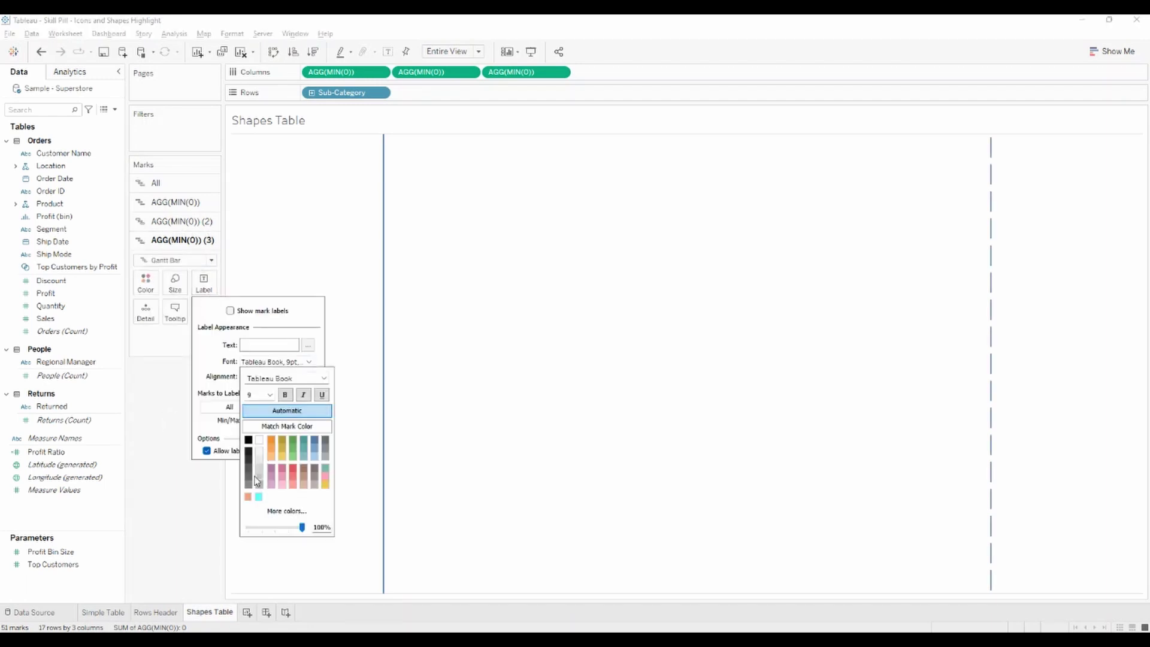
click(269, 395)
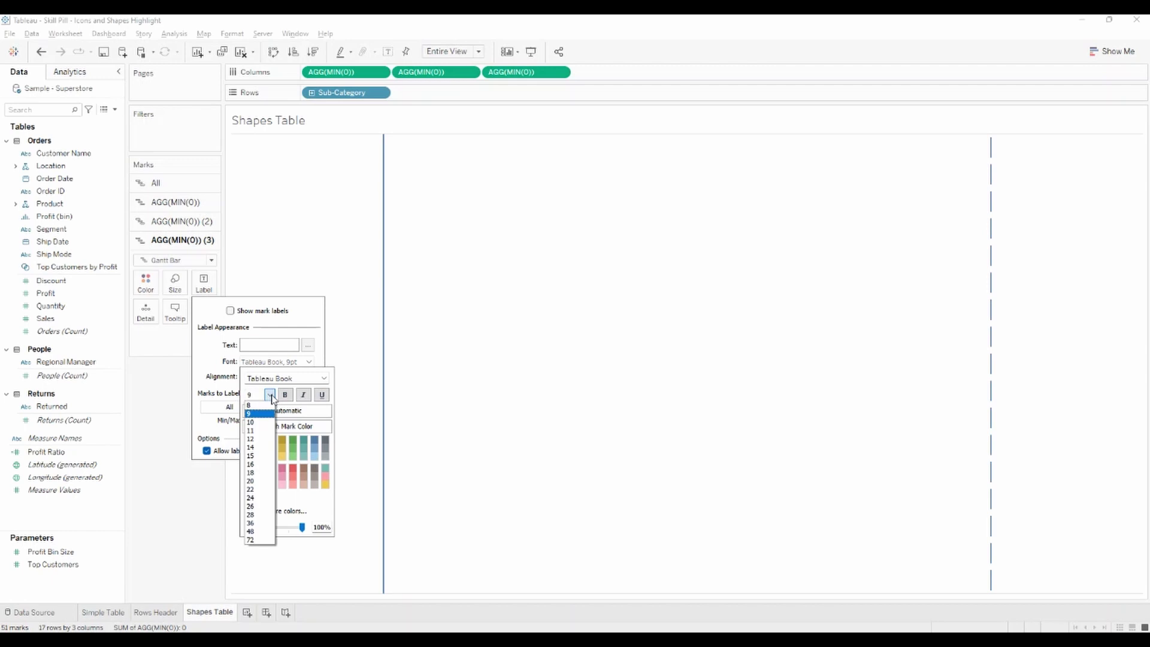
click(261, 442)
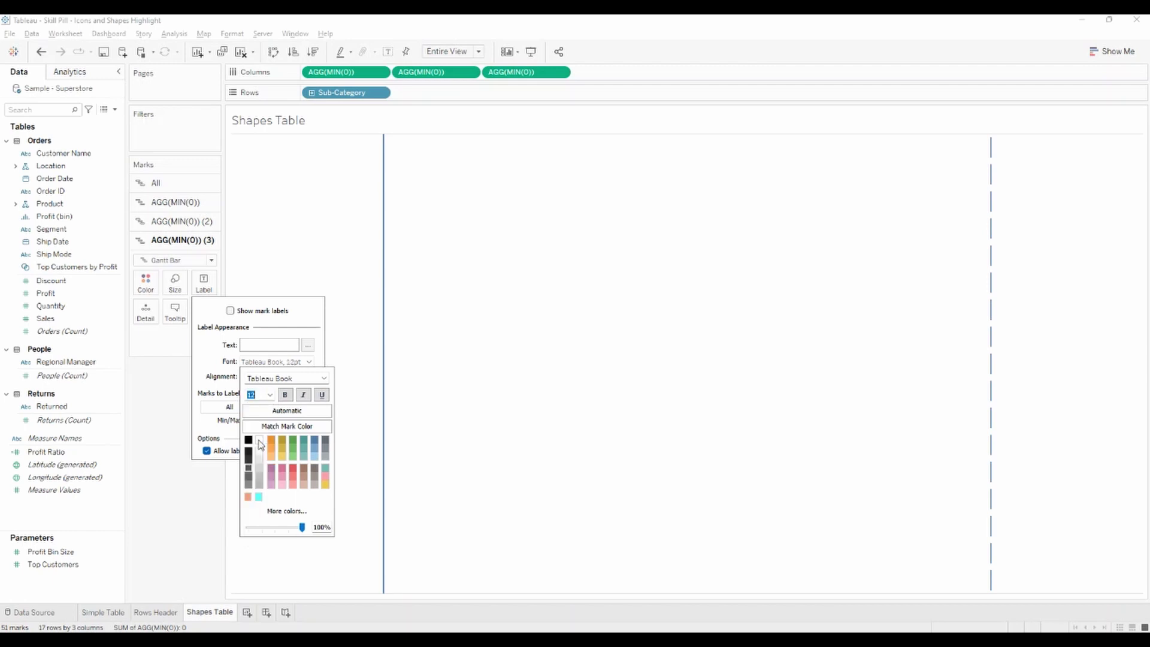
click(147, 293)
drag(206, 422, 154, 422)
Step: Give the first layer dark grey 12pt label text and 0% colour opacity
click(168, 202)
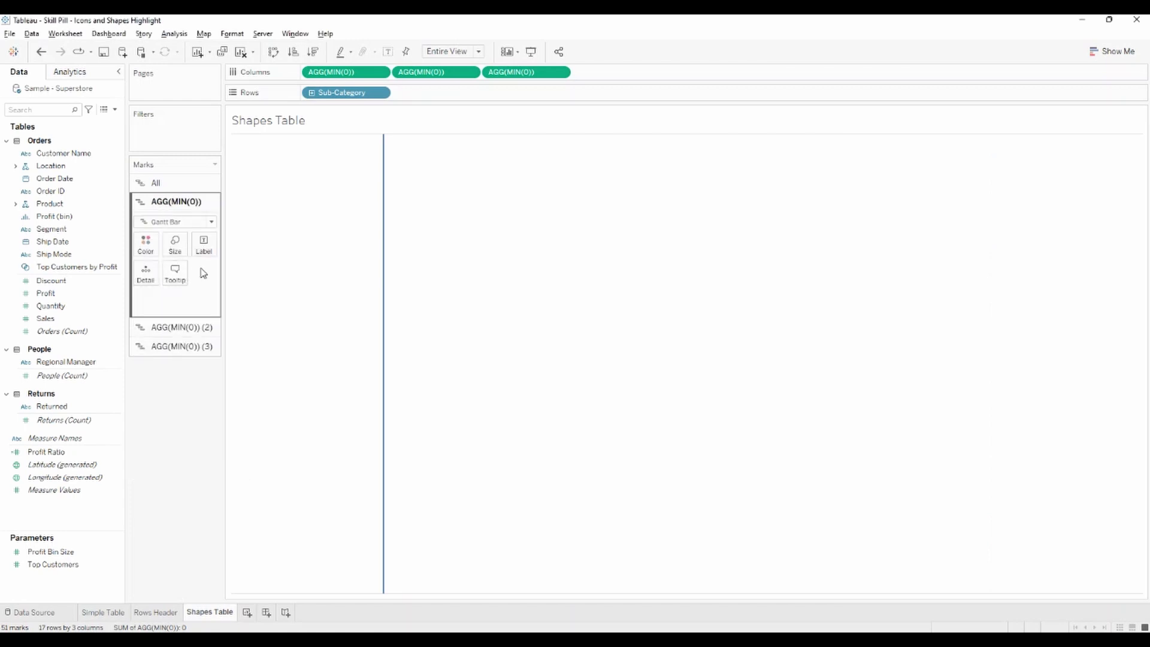
click(204, 246)
click(276, 323)
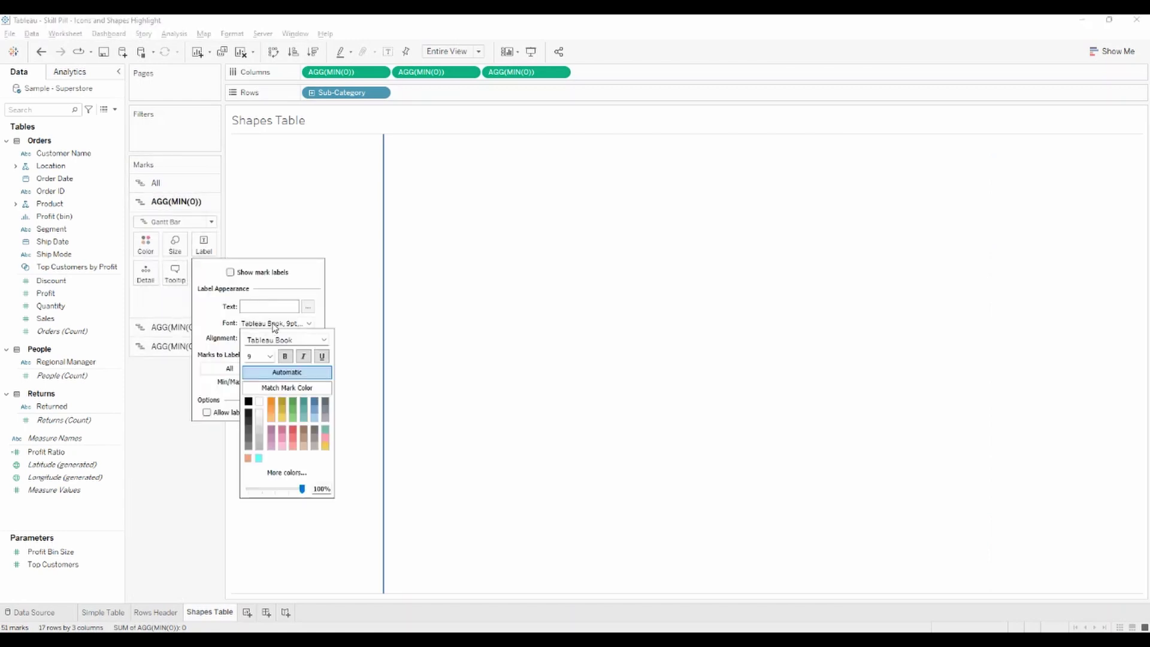
click(248, 430)
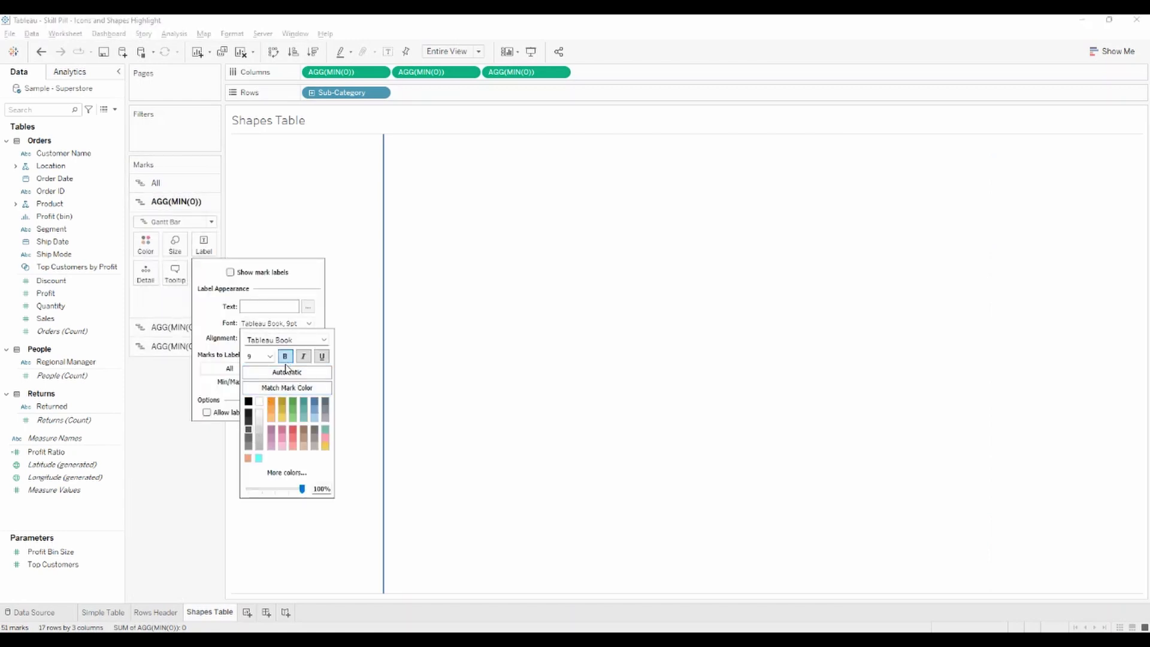
click(269, 356)
click(259, 406)
click(174, 428)
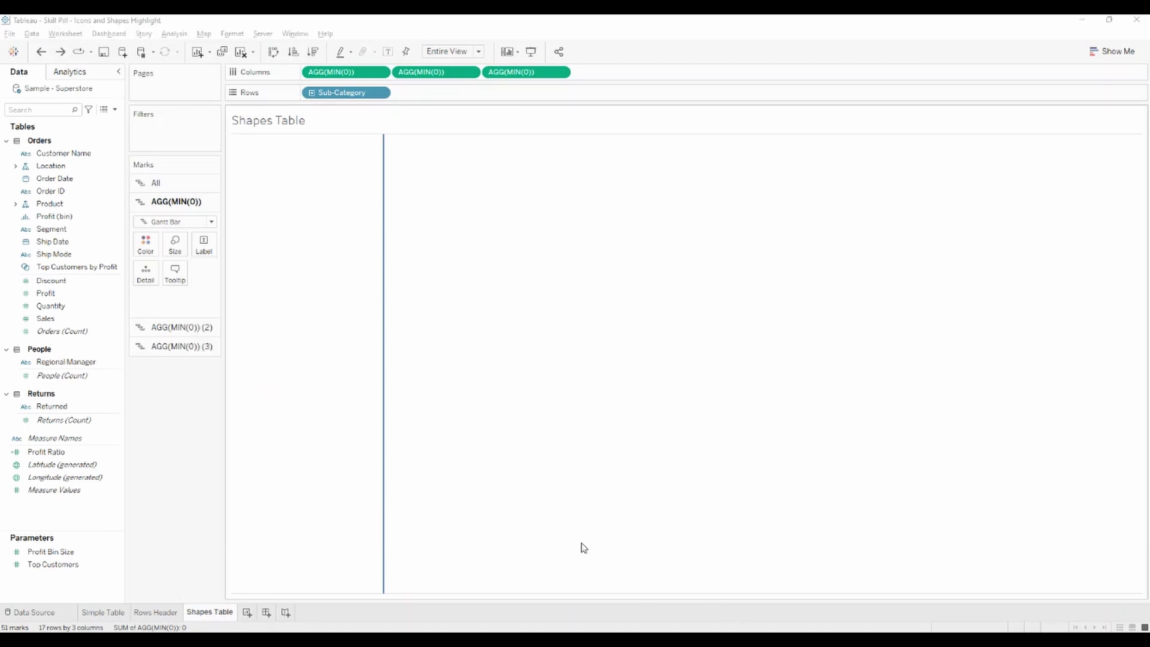
click(146, 244)
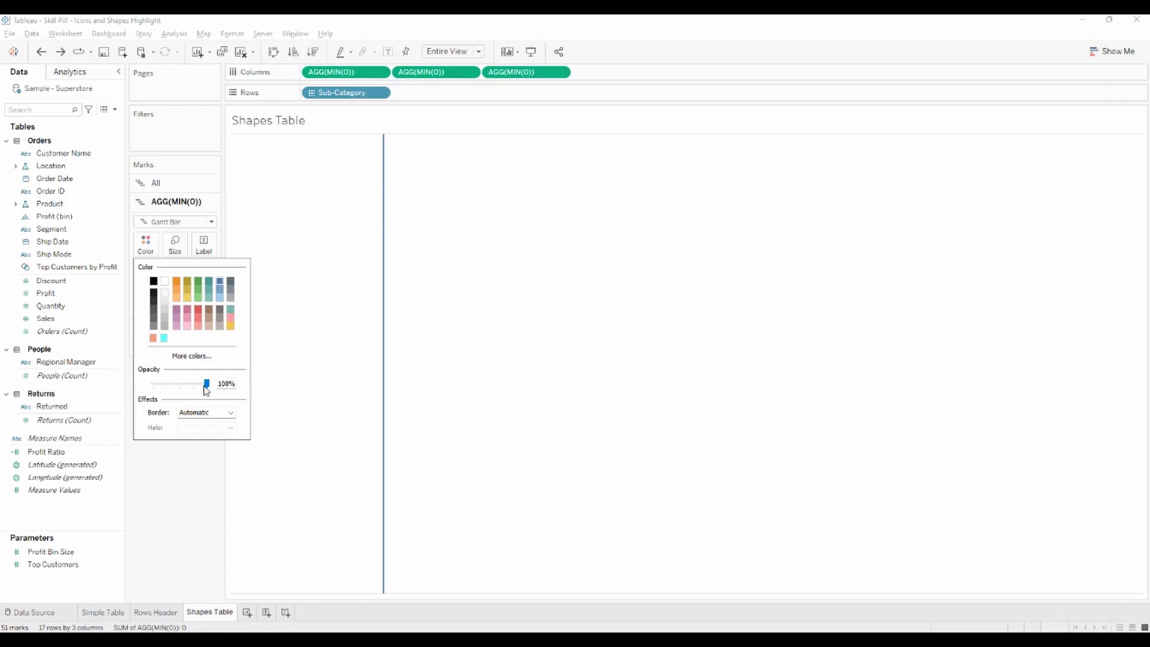
drag(207, 389, 149, 388)
click(186, 479)
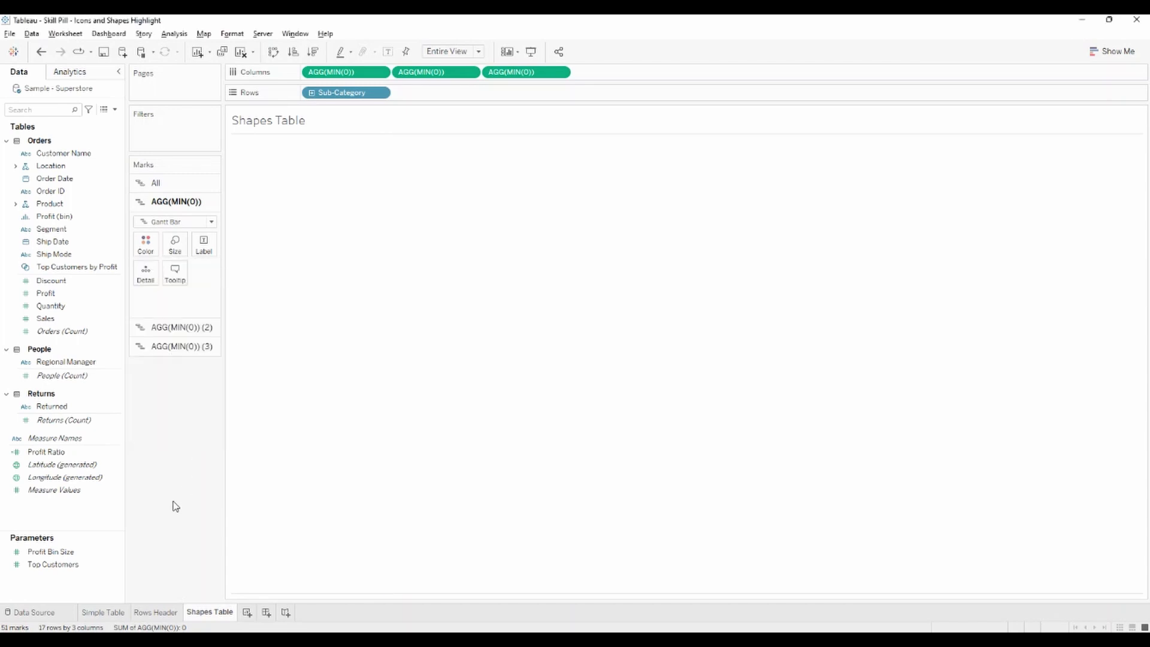
Step: Put Quantity, Sales and Profit on the Label shelf of mark layers 1, 2 and 3
click(18, 110)
text(q)
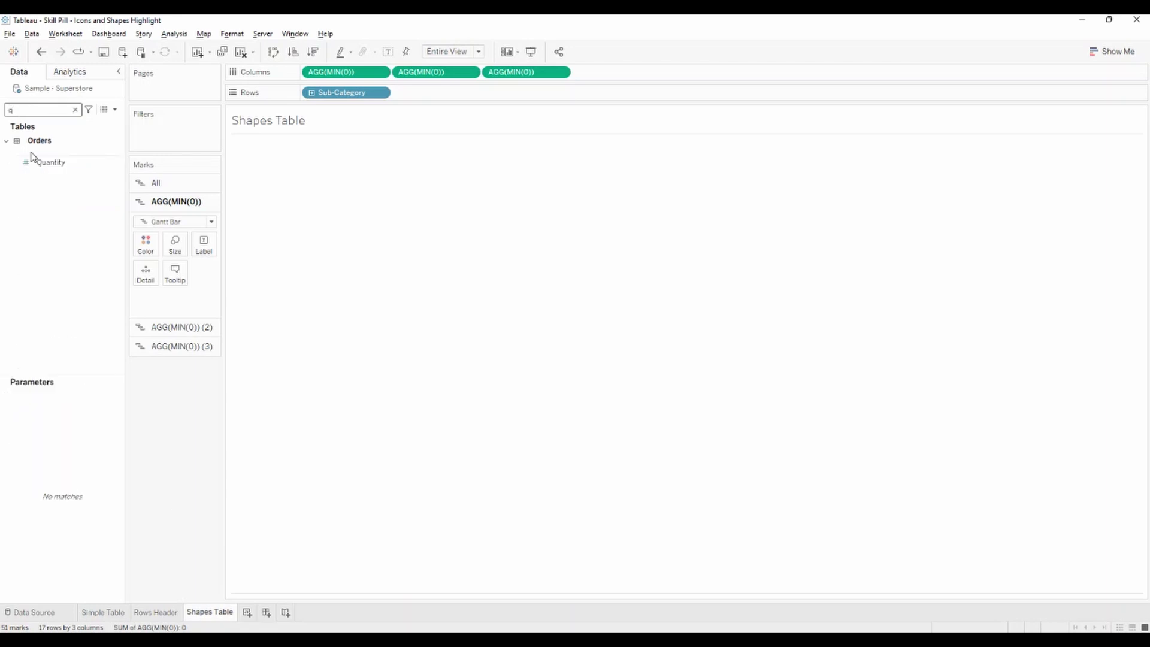
drag(36, 161, 204, 247)
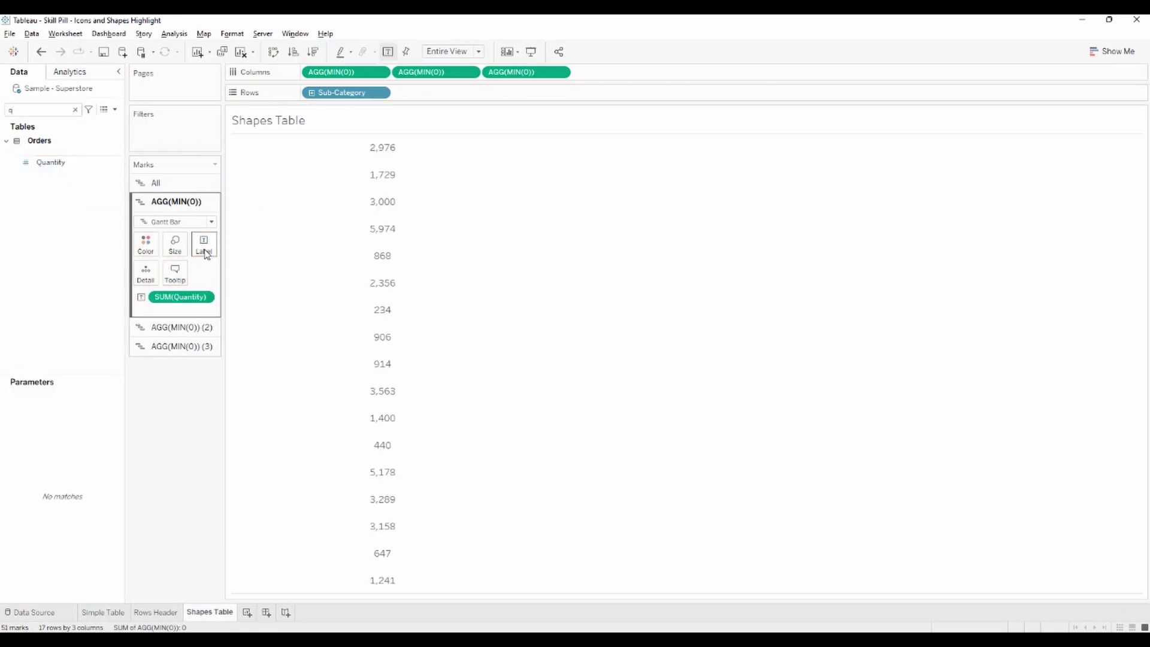
click(180, 327)
double_click(20, 109)
text(sa)
drag(45, 162, 204, 264)
click(75, 110)
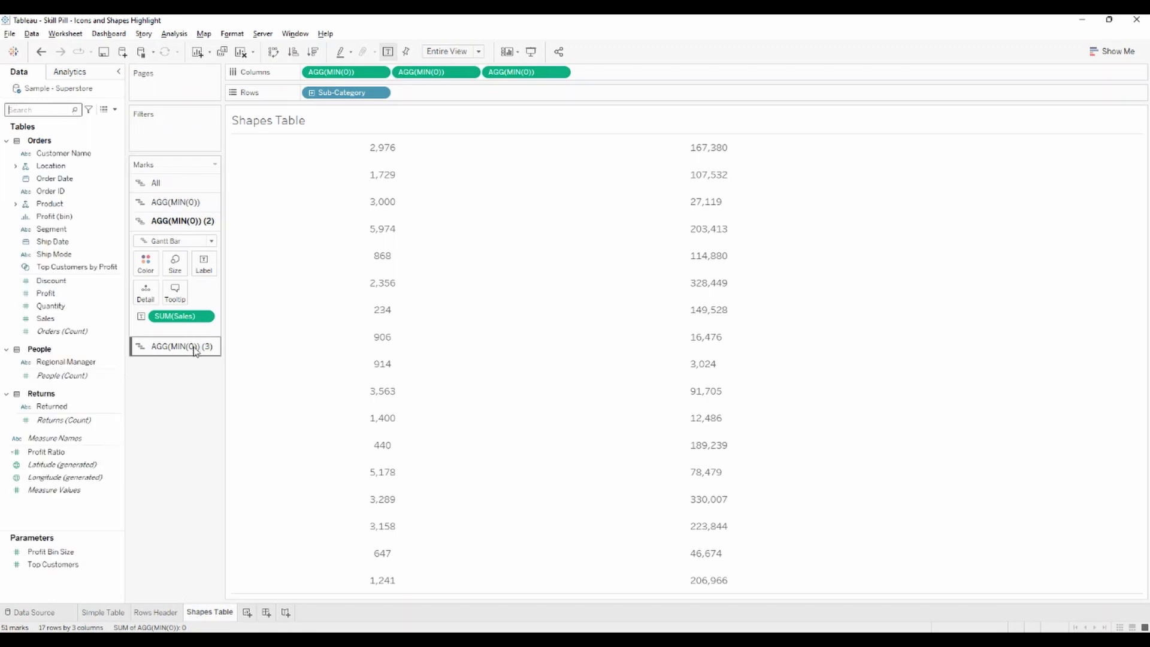
click(181, 346)
click(29, 111)
text(pr)
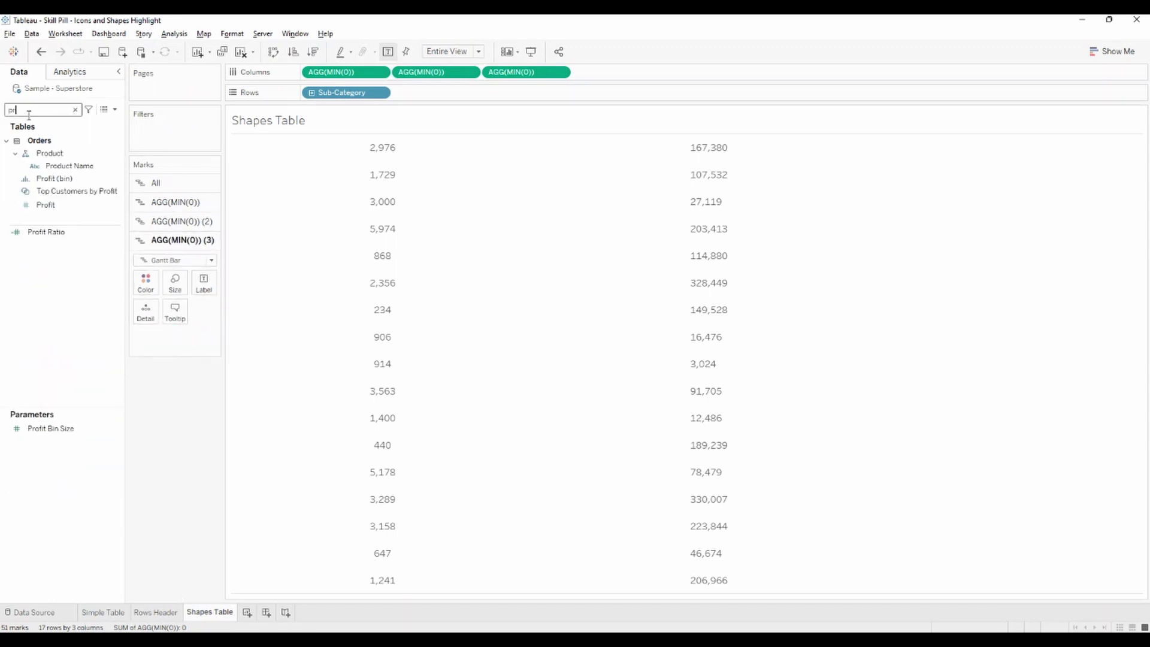
drag(47, 205, 204, 284)
Step: Apply a Percent of Total quick table calculation to SUM(Profit)
click(75, 109)
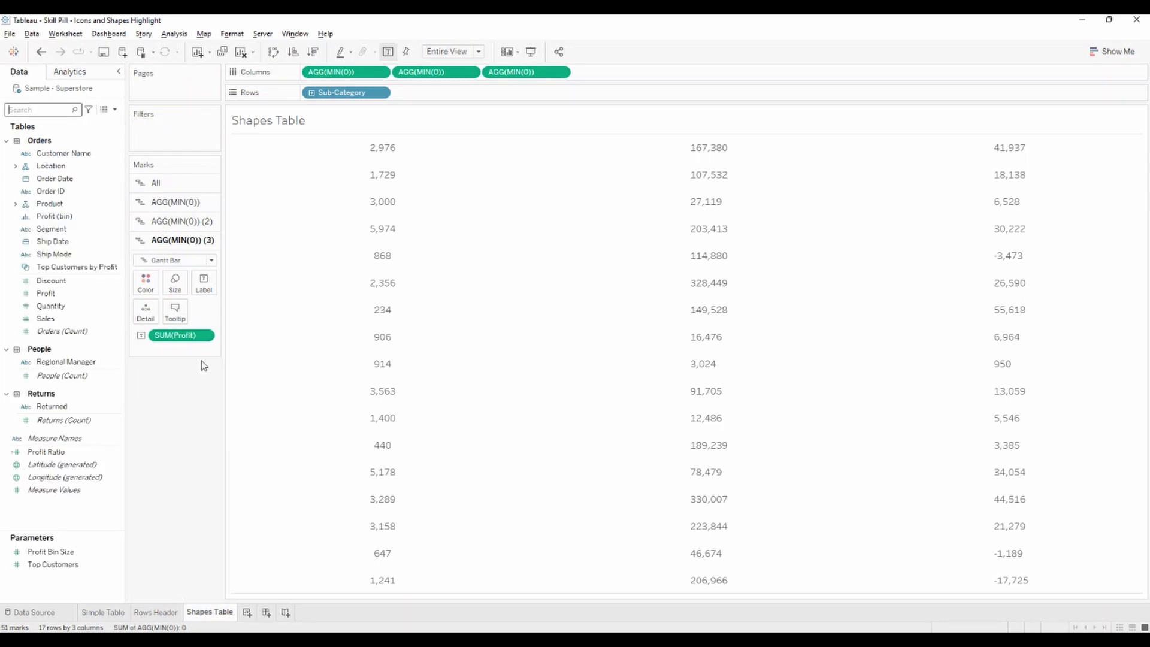
right_click(179, 336)
mouse_move(261, 535)
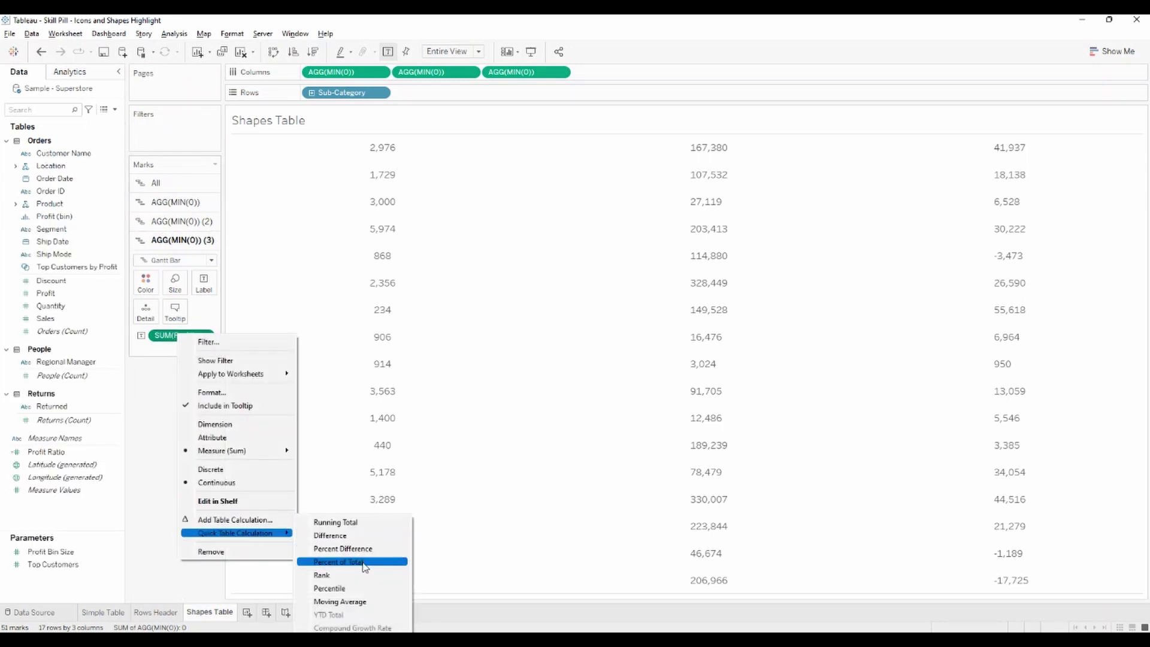
click(338, 562)
Step: Format the profit numbers as Percentage with 0 decimal places
right_click(163, 338)
click(193, 380)
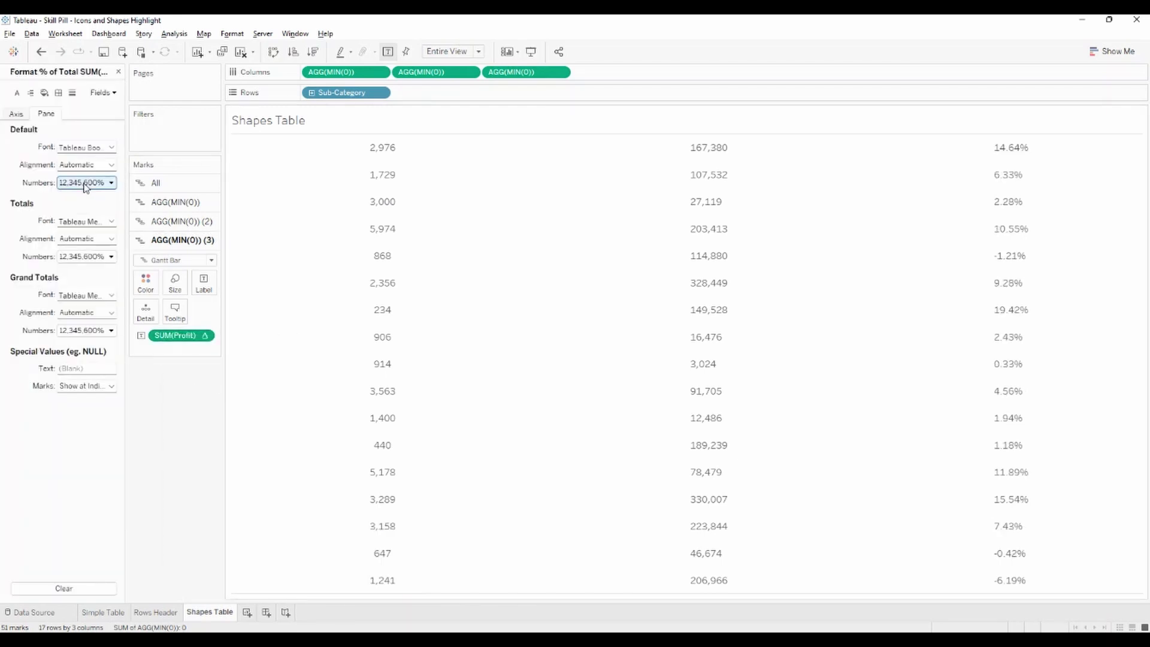
click(85, 185)
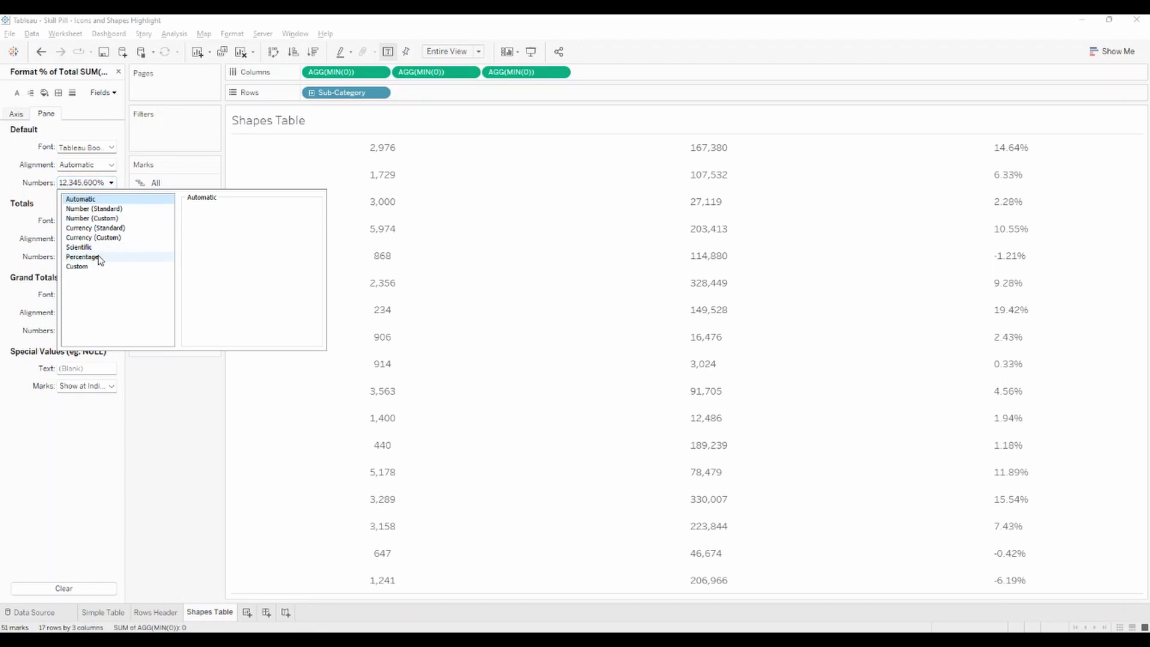
click(82, 256)
click(220, 226)
click(220, 226)
click(193, 384)
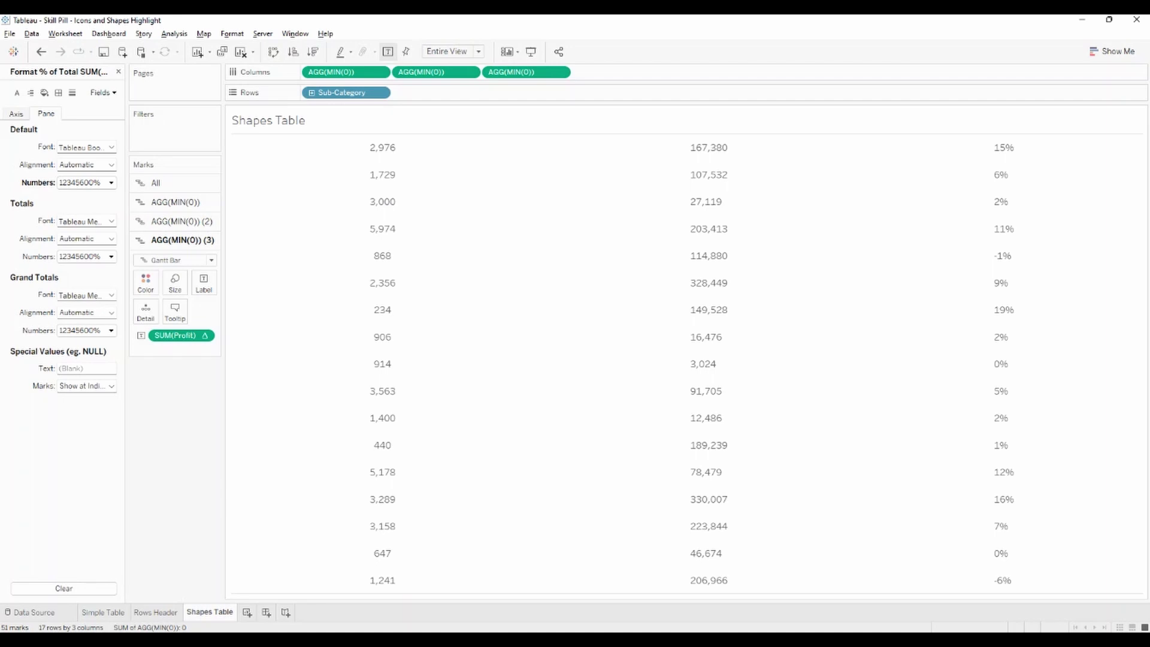
Step: Duplicate the Shapes Table sheet and set its third layer's mark type to Shape
right_click(217, 612)
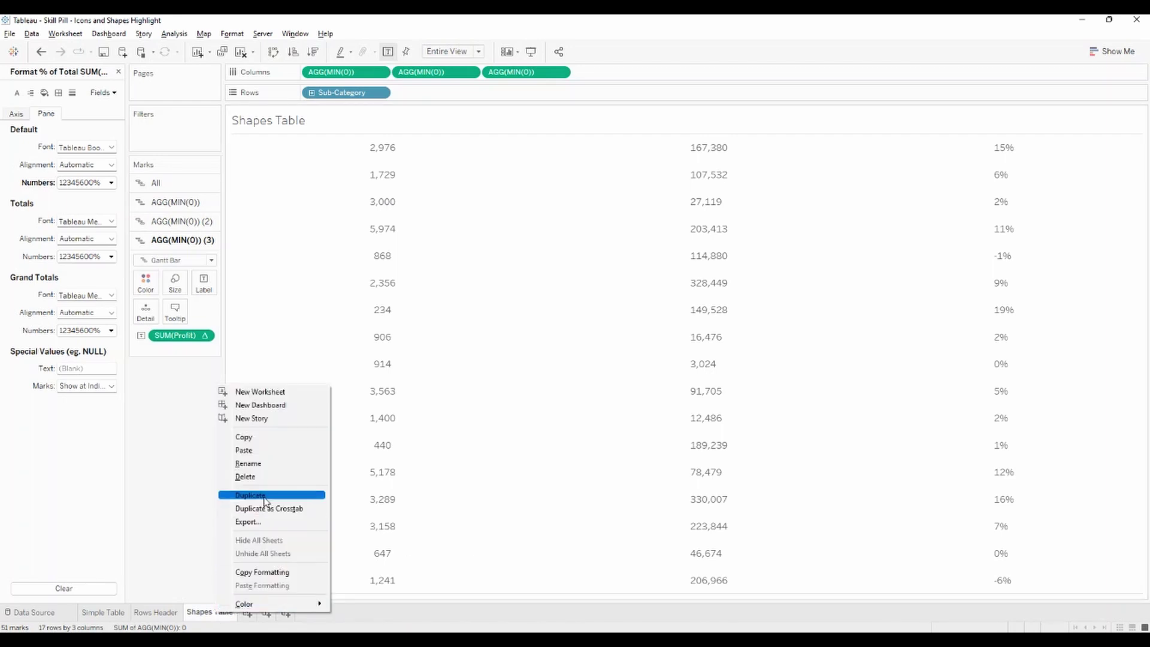
click(264, 499)
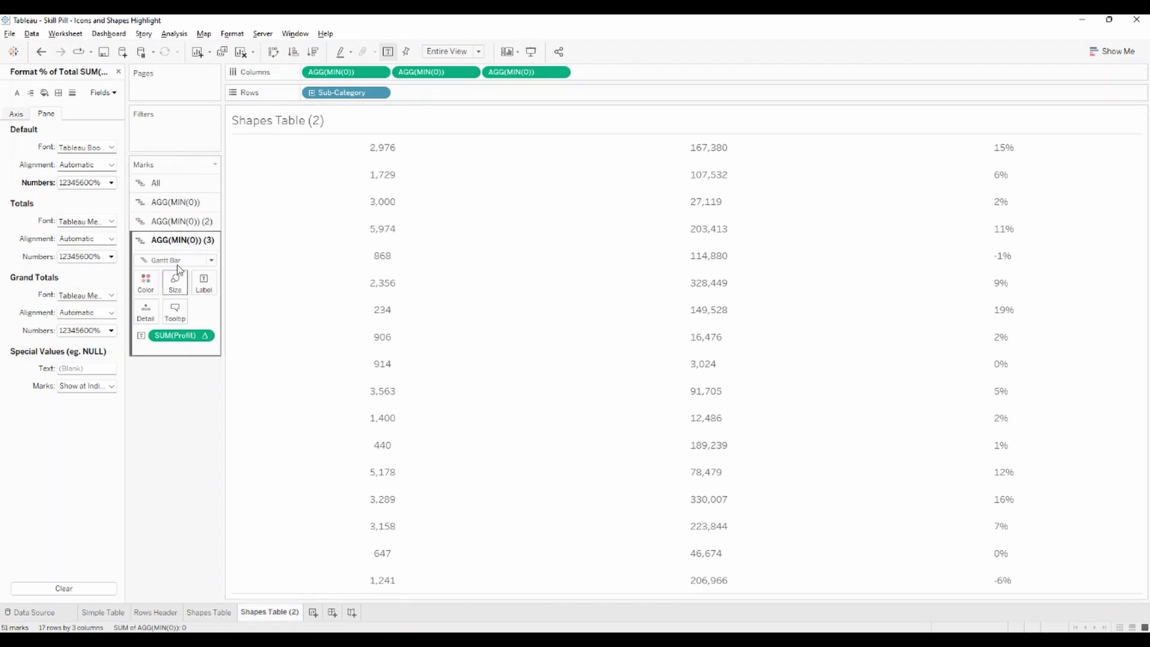
click(211, 262)
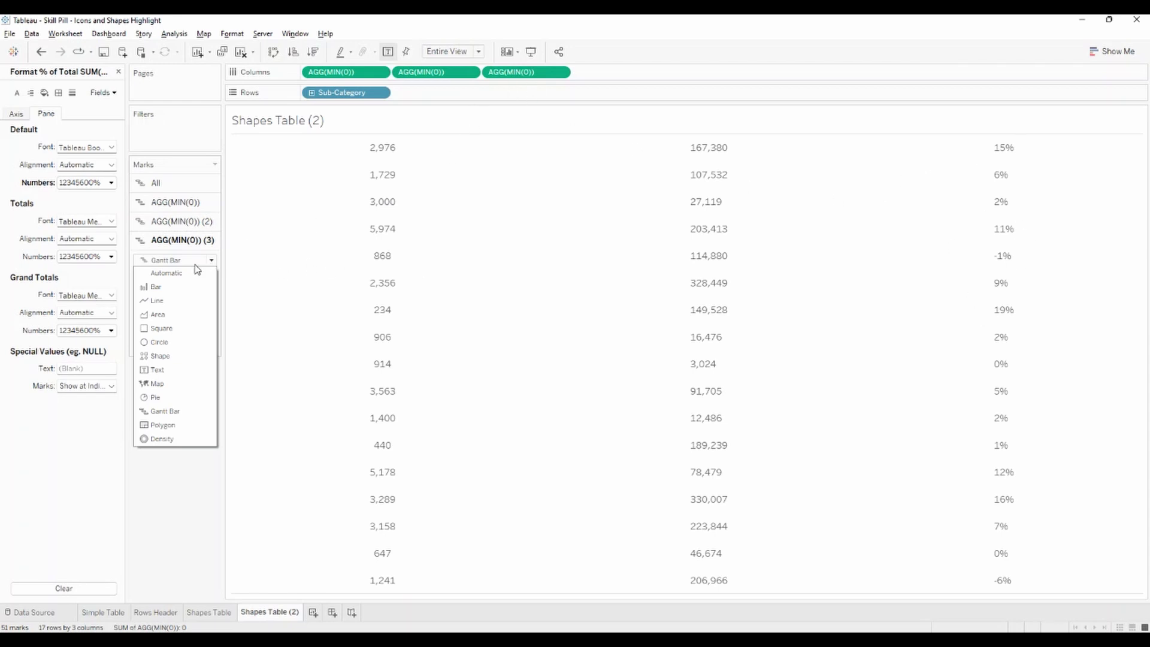
click(173, 358)
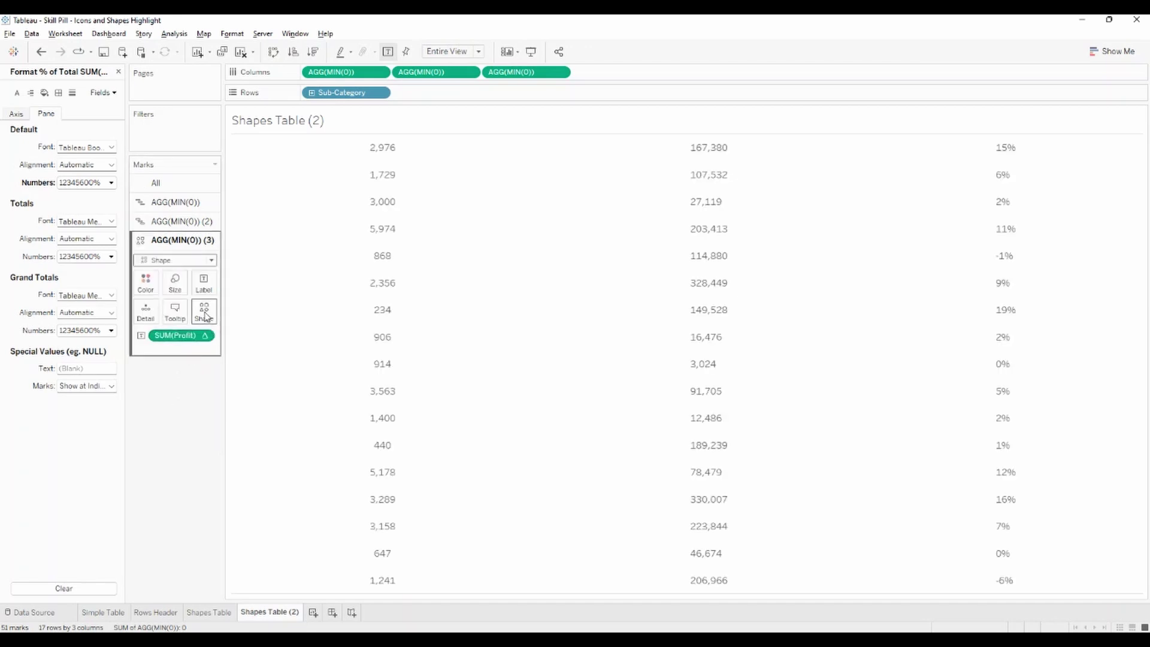
Step: Assign the yellow shape from the Custom Shapes palette to the profit marks
click(206, 318)
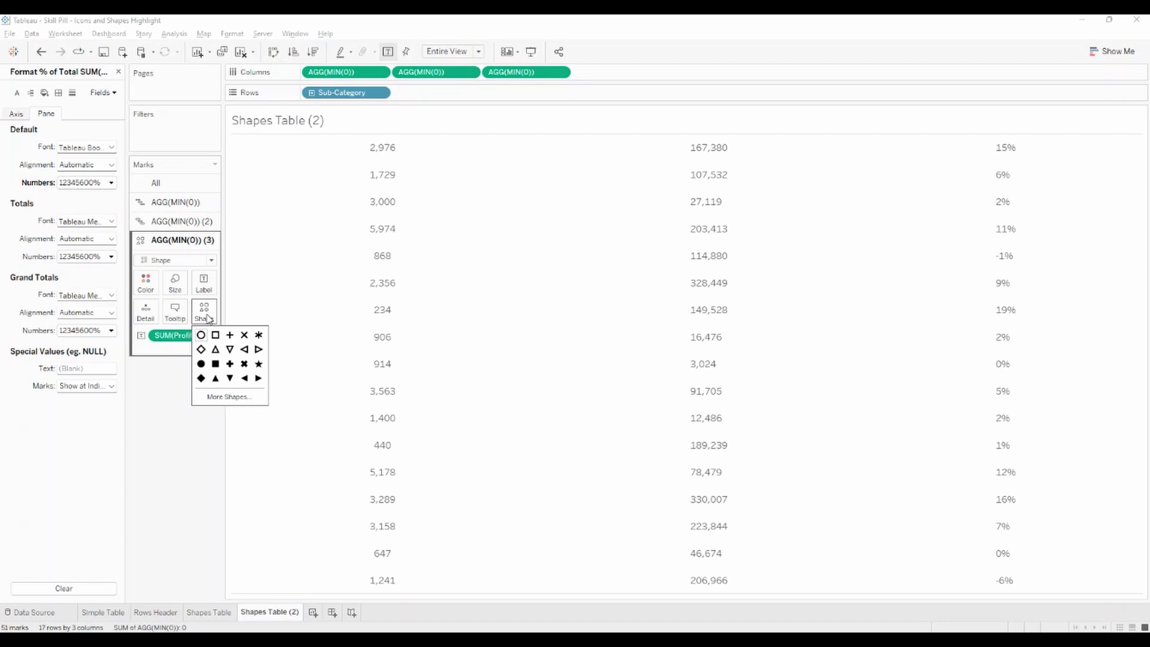
click(243, 397)
click(602, 225)
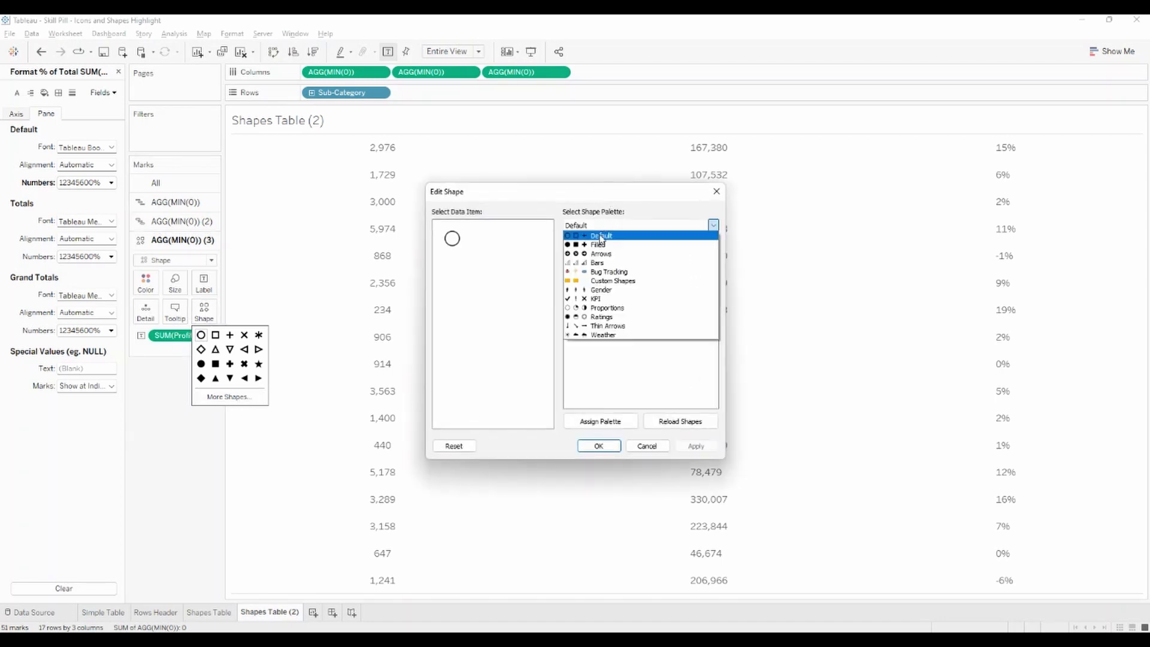
click(613, 275)
click(580, 251)
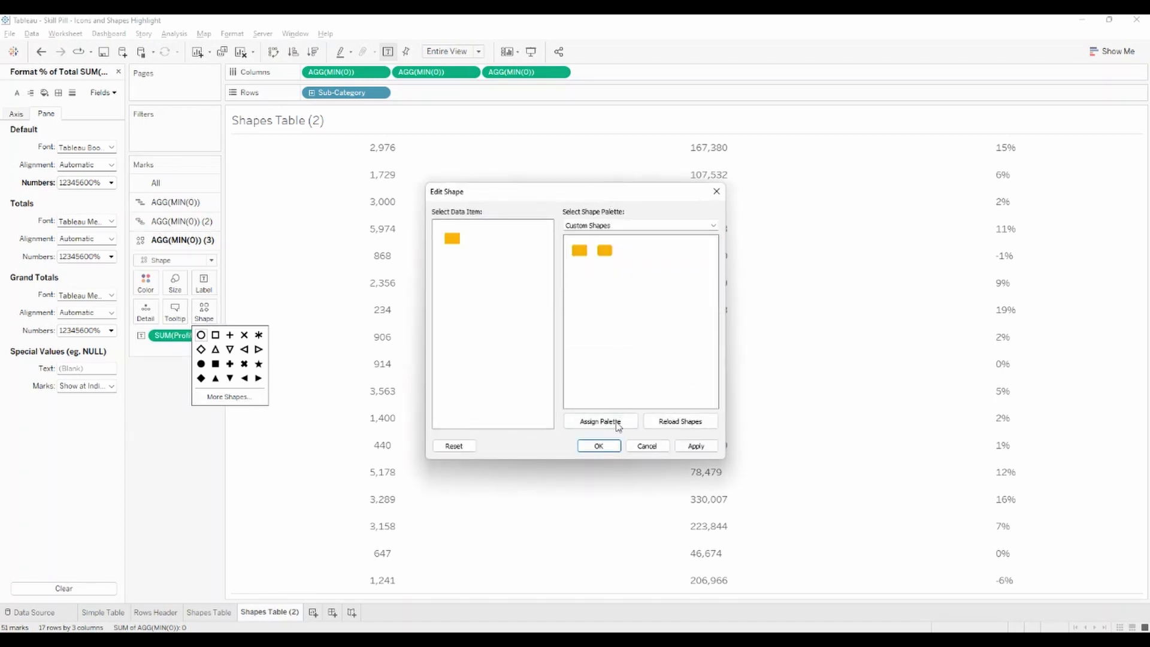
click(598, 447)
click(146, 283)
Step: Make the yellow shapes fully opaque and enlarge them into squares
drag(154, 424, 217, 427)
click(174, 512)
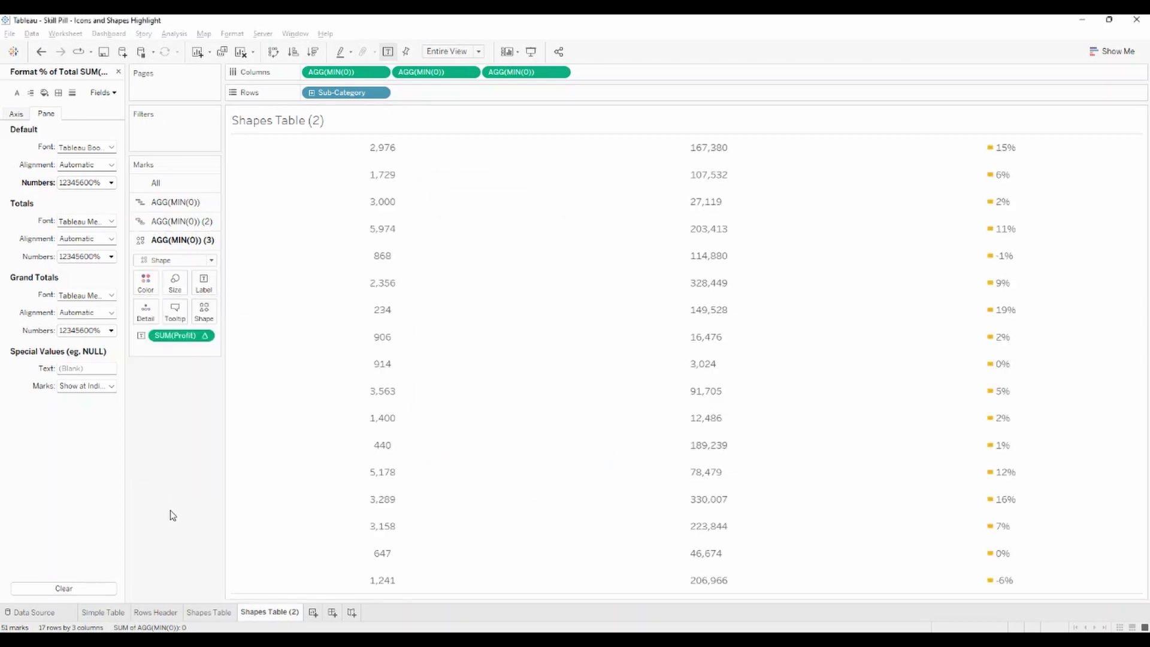
click(175, 283)
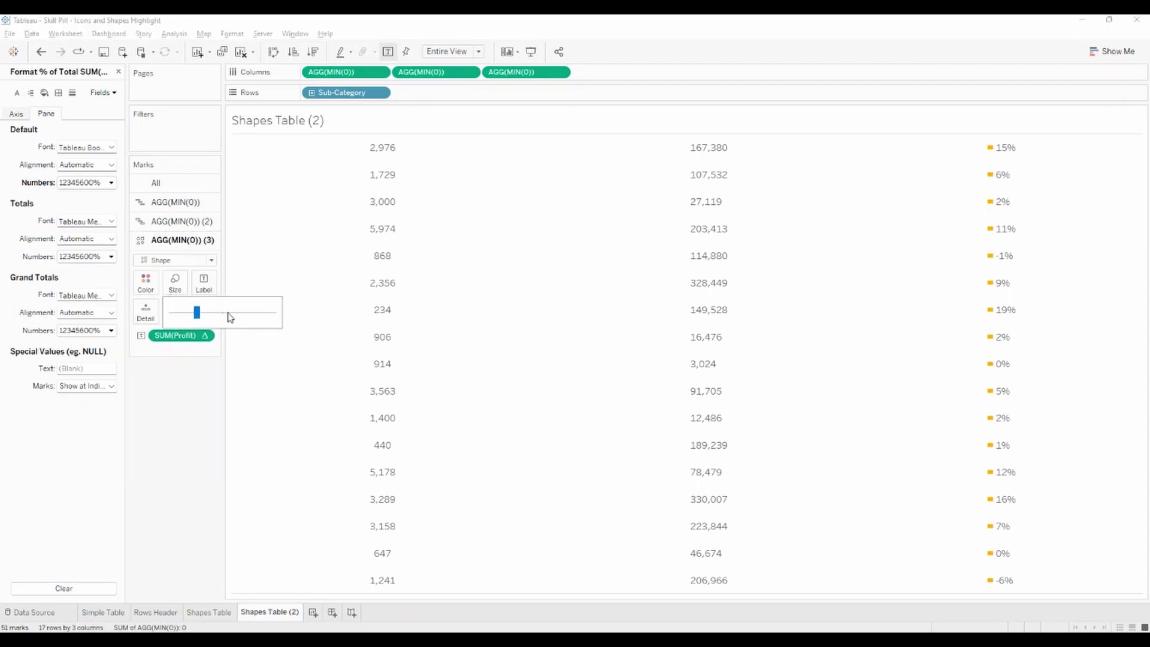
click(226, 312)
drag(229, 315, 252, 315)
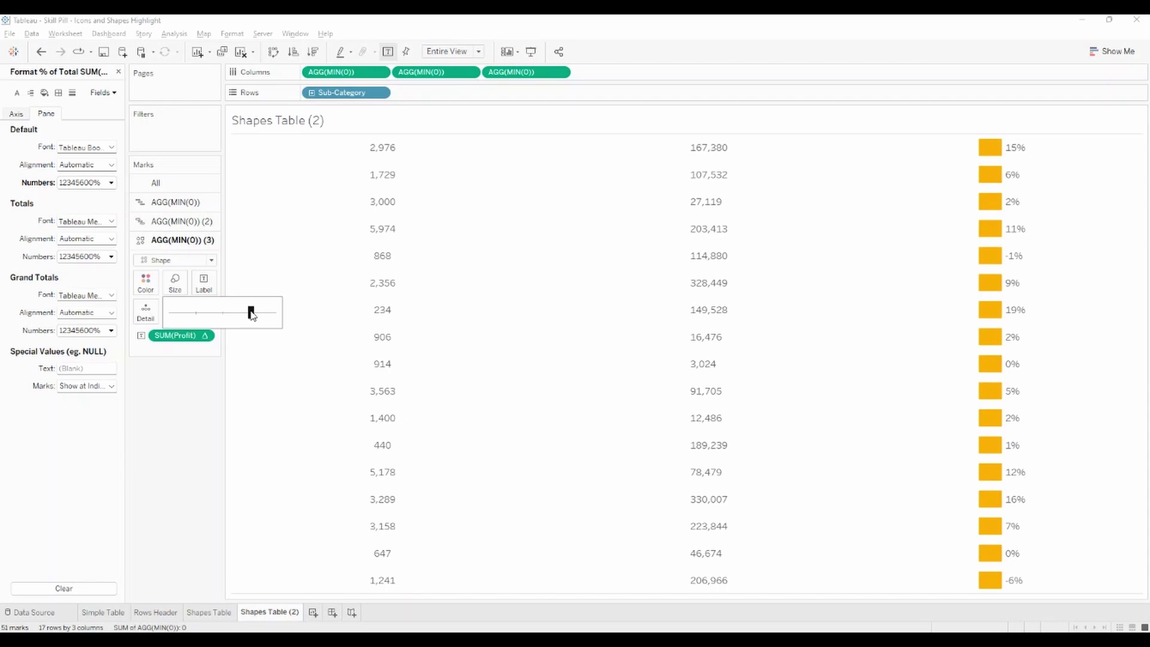
Step: Set the profit label alignment to horizontal center and vertical middle
click(204, 283)
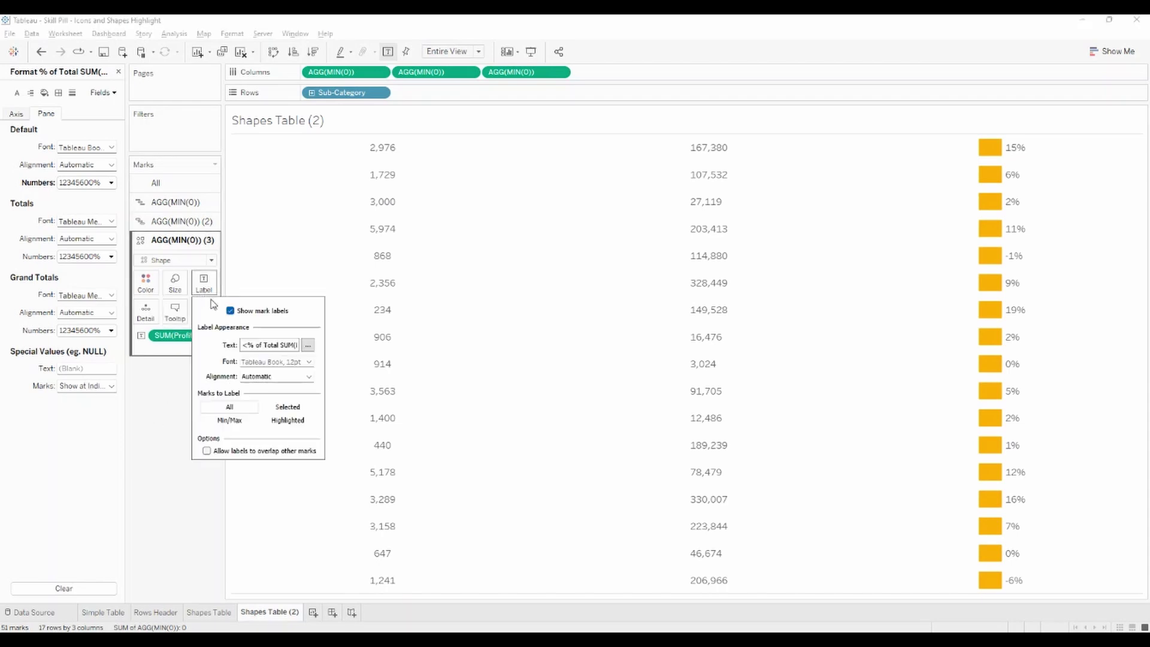
click(308, 376)
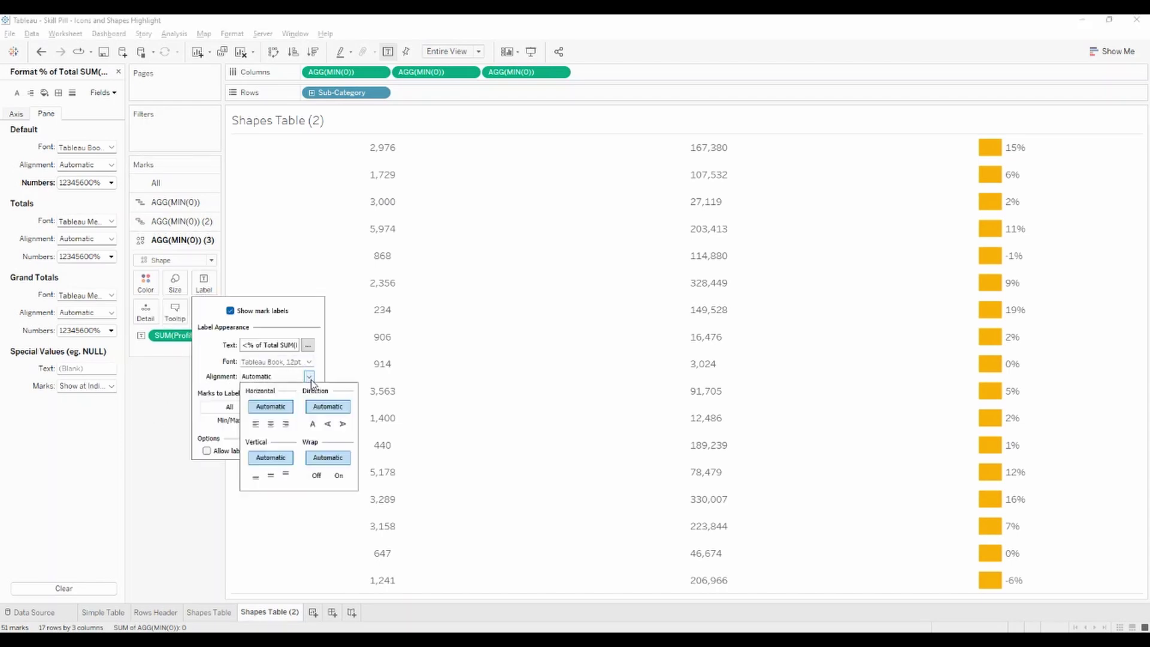
click(271, 424)
click(271, 476)
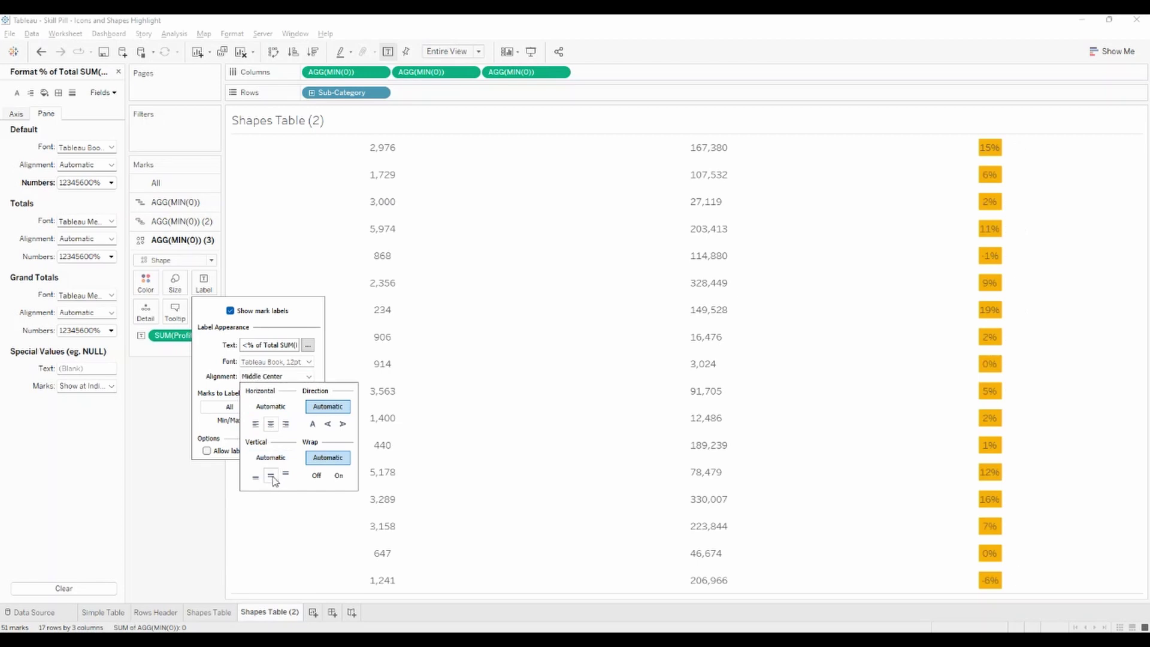
click(158, 388)
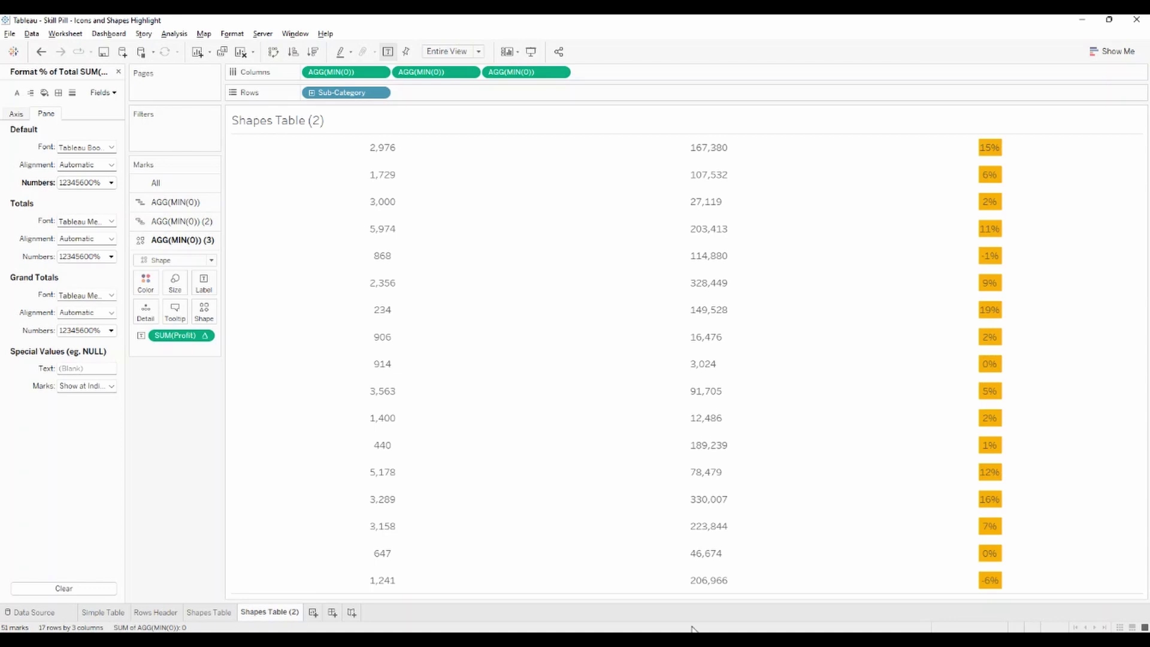
Step: Create calculated field Color: IF SUM([Profit])<0 THEN "Negative" ELSE "Positive" END
click(118, 71)
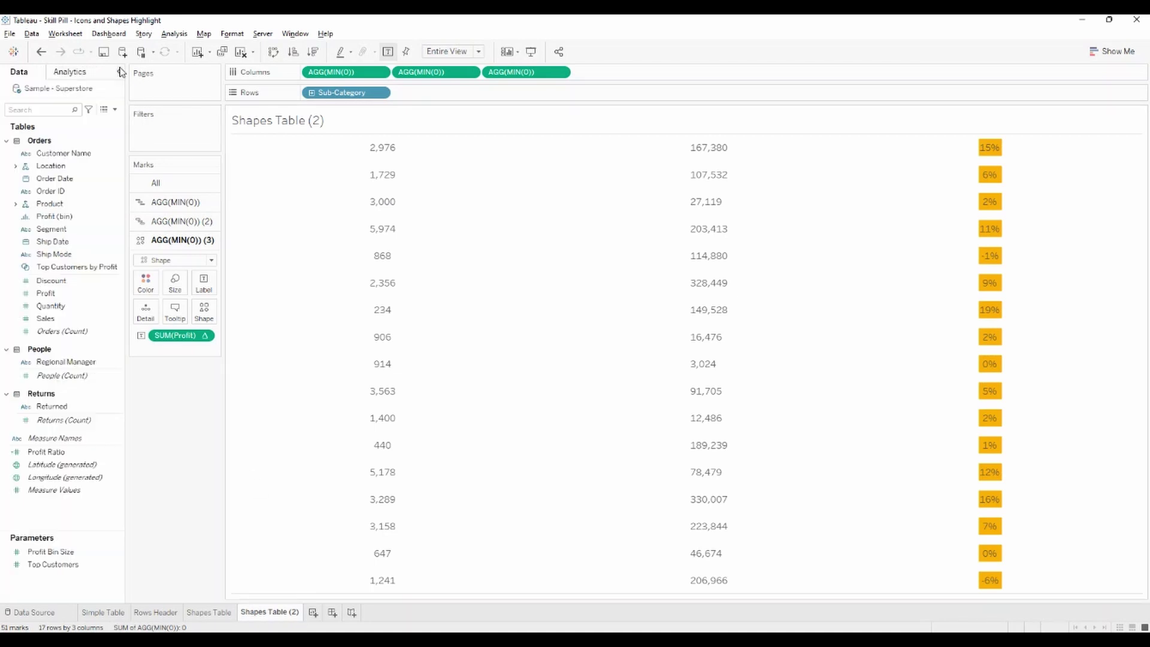
click(114, 109)
click(102, 124)
text(Col)
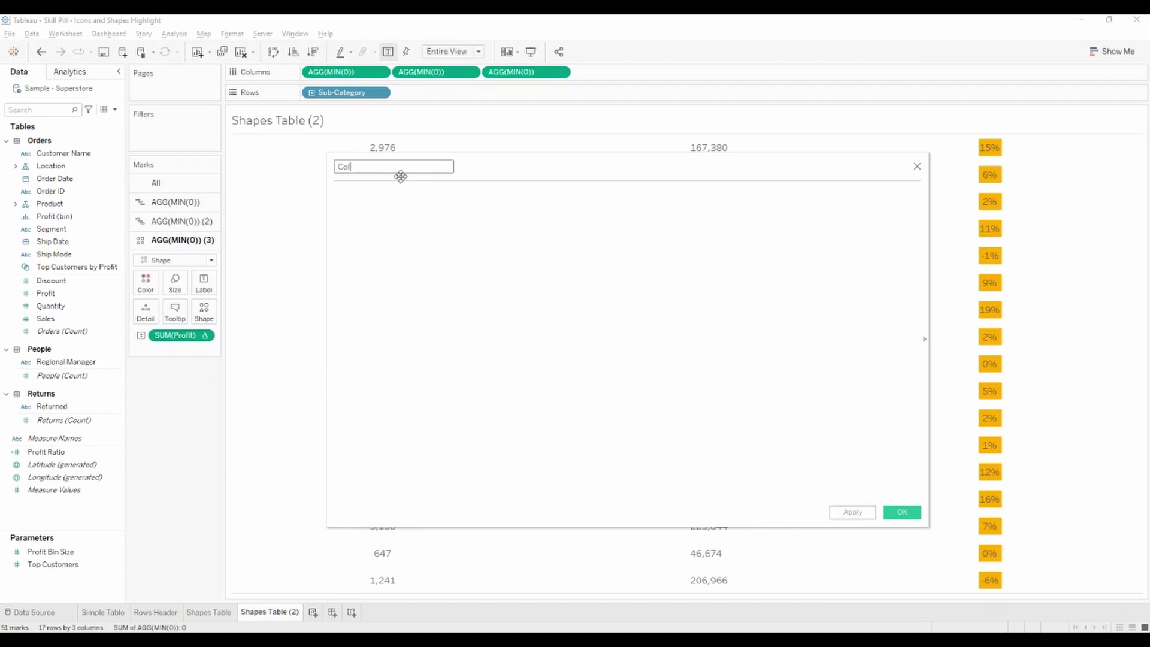
text(or)
click(416, 212)
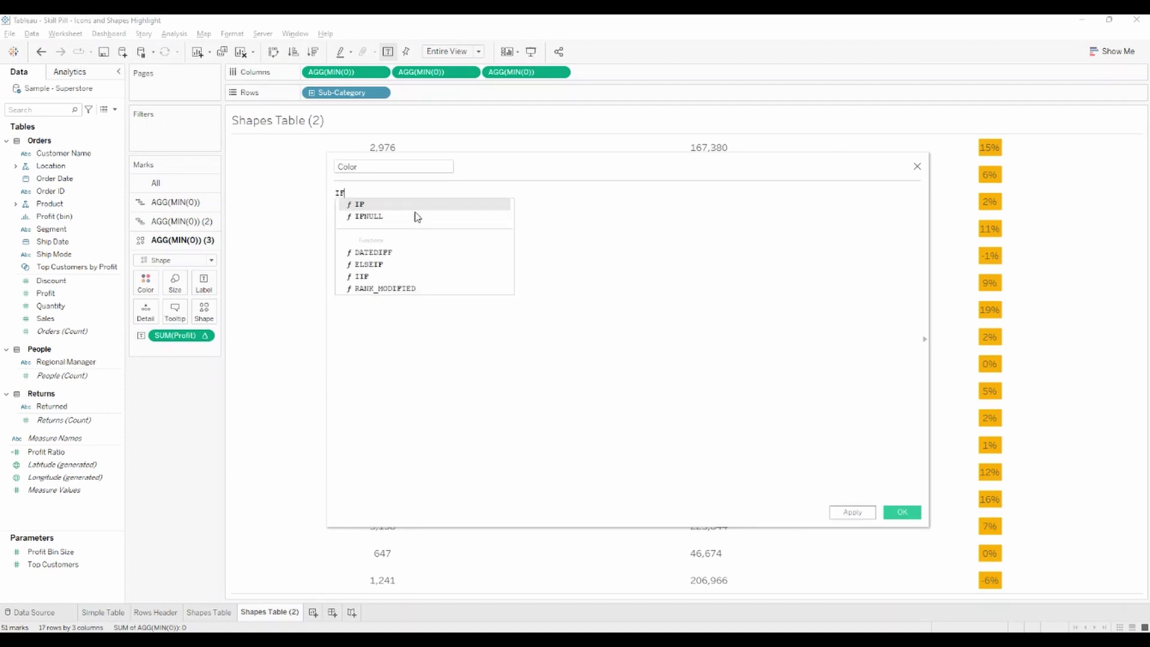
text(SU)
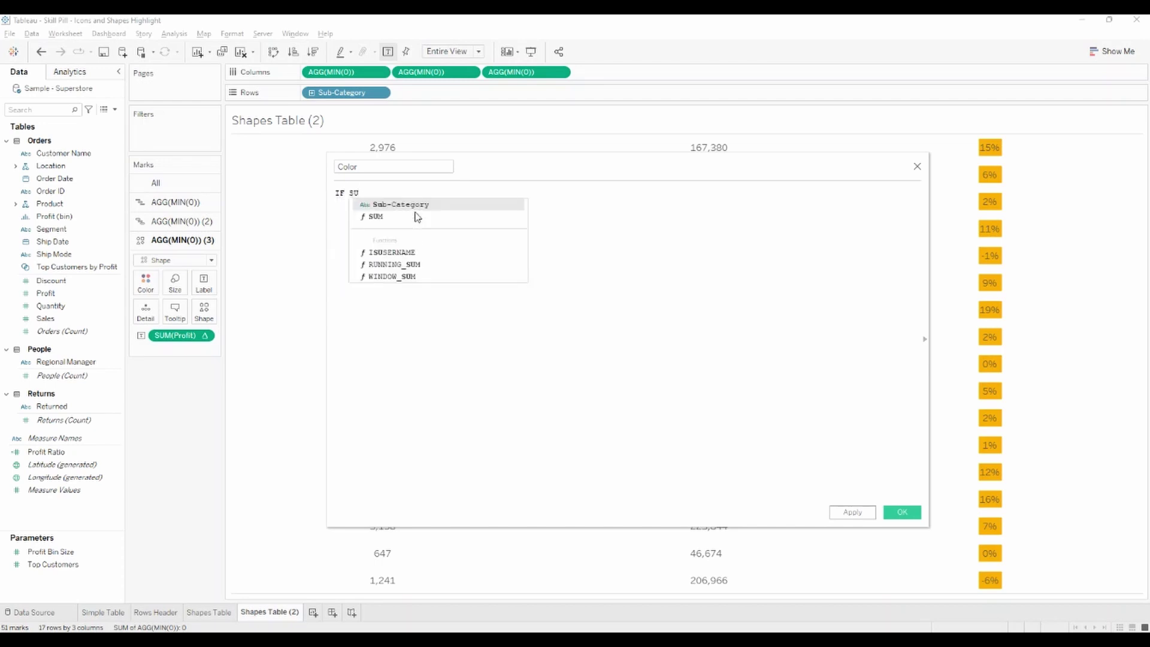
text(M(PRO)
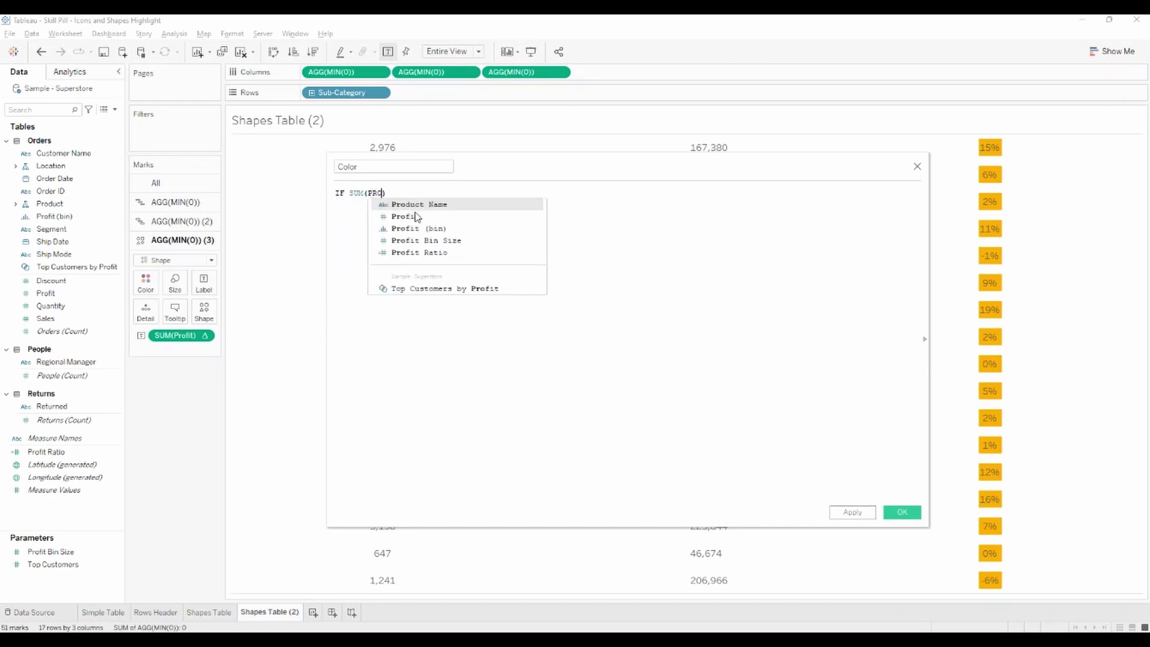
double_click(418, 217)
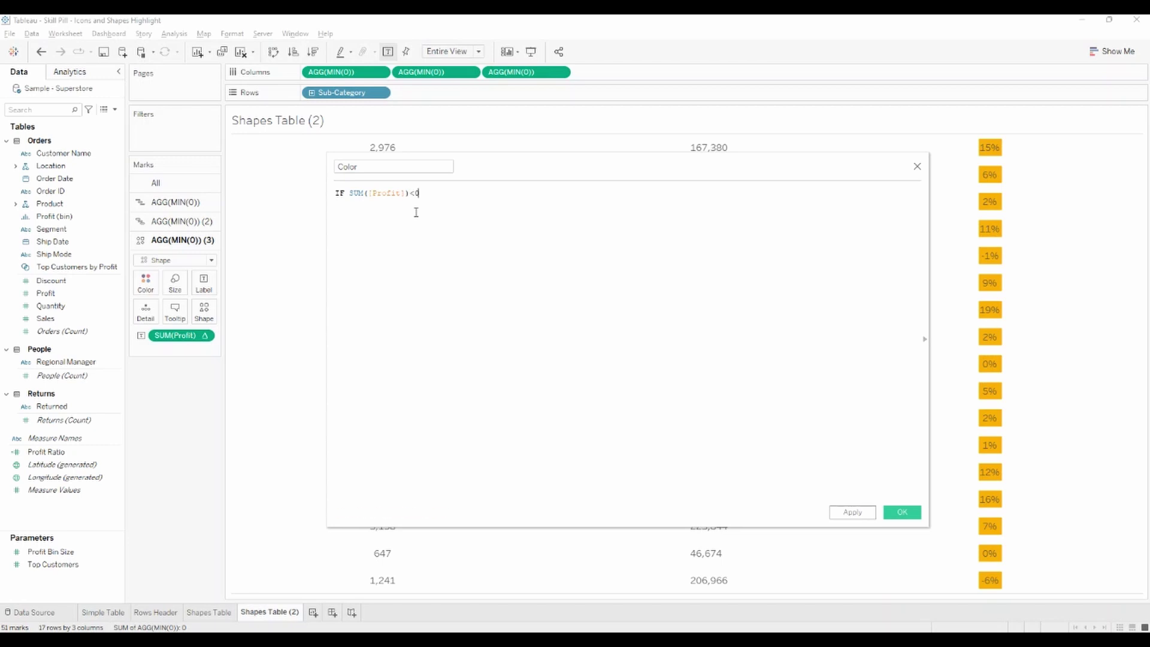
text(<0 THEN "Negative" ELSE "Positive END)
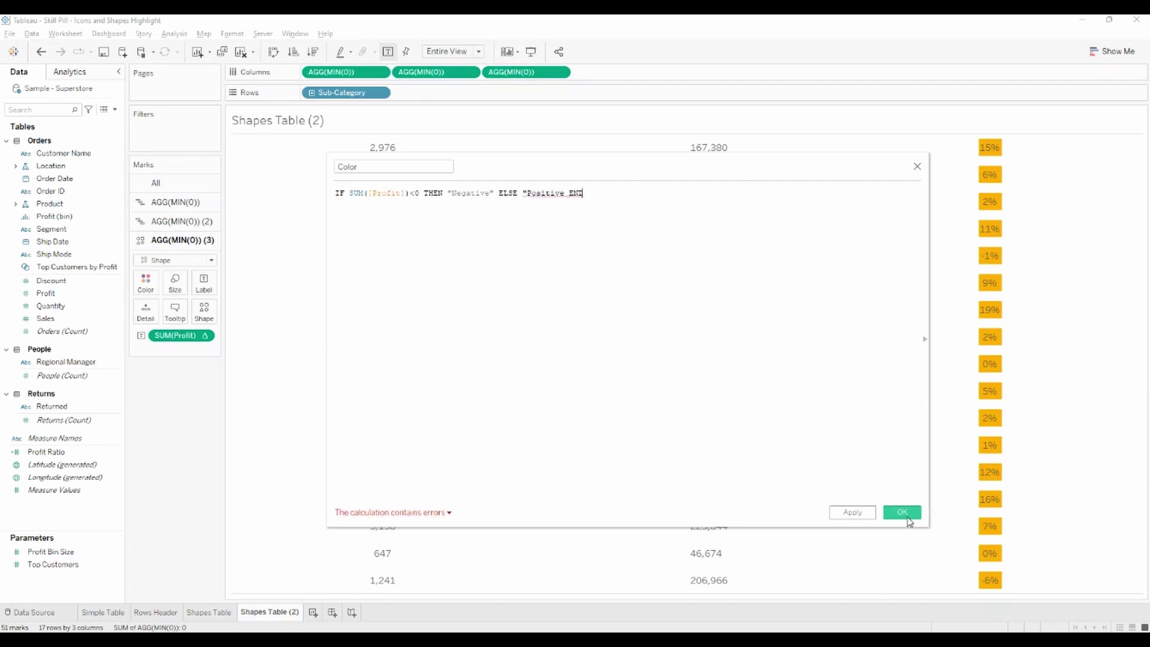
click(567, 193)
Step: Complete and save the Color calculation, then put Color on the profit squares' Color mark
text(")
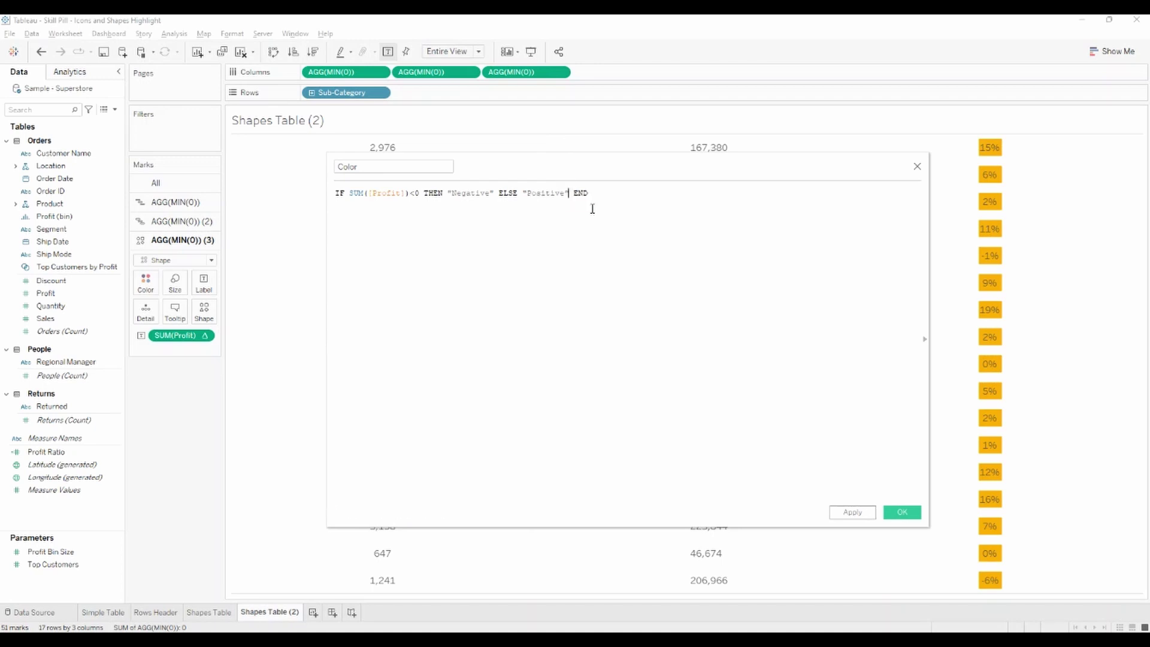
click(902, 512)
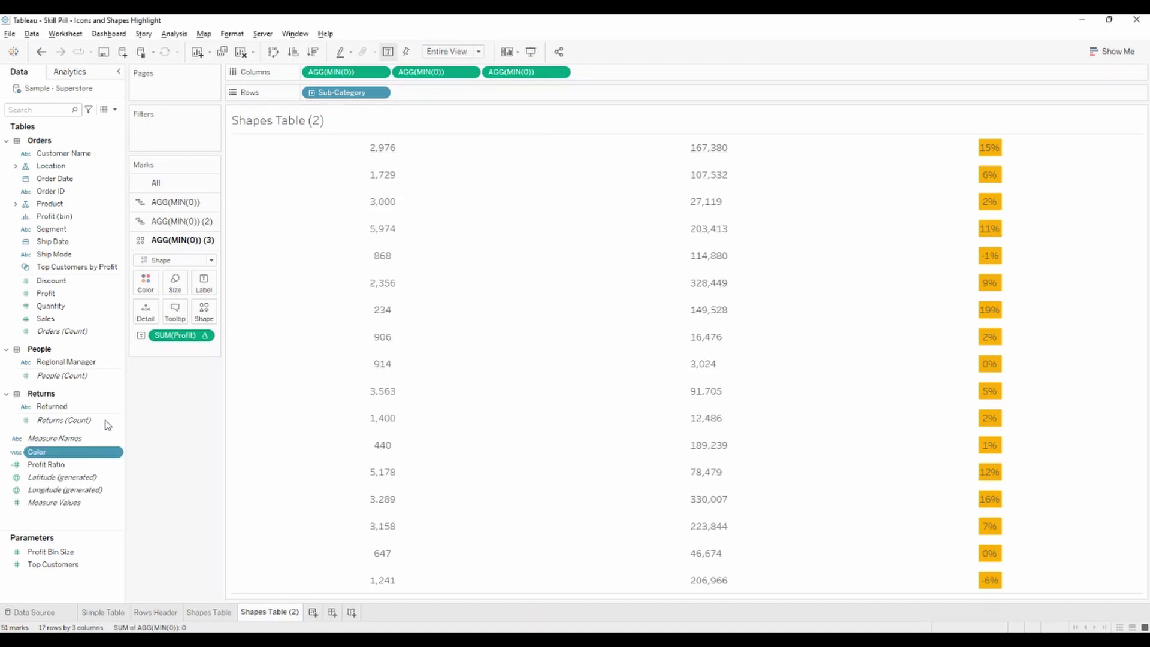
drag(34, 459, 146, 288)
Step: Edit the colours so Negative is red and Positive is green
click(145, 282)
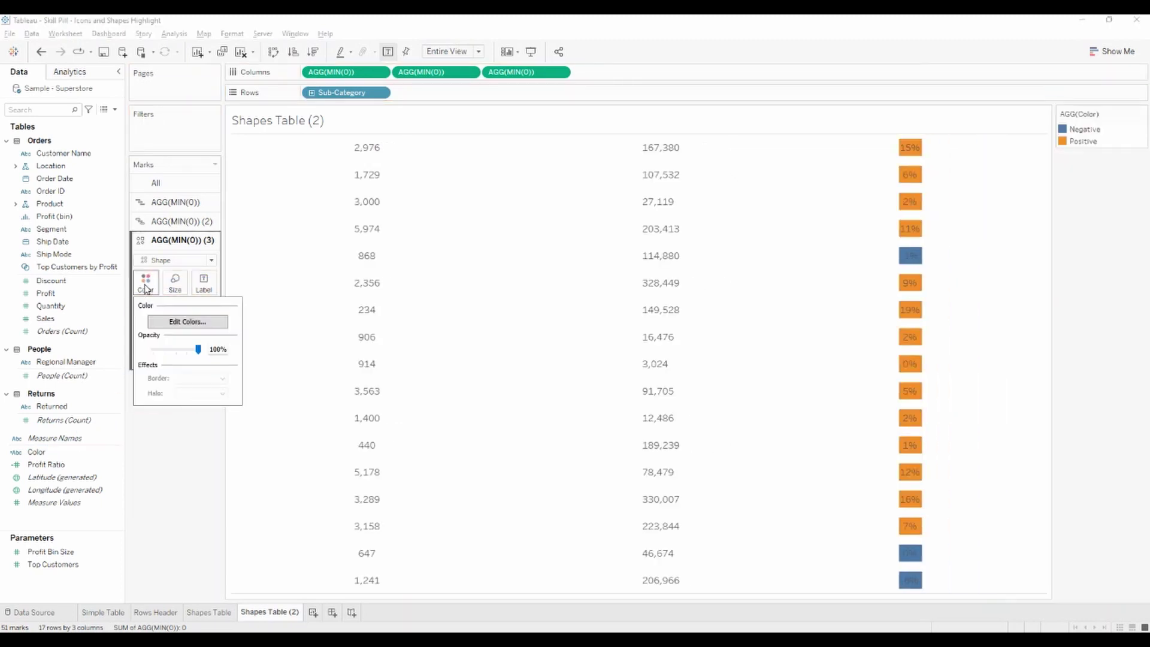
click(187, 322)
click(443, 237)
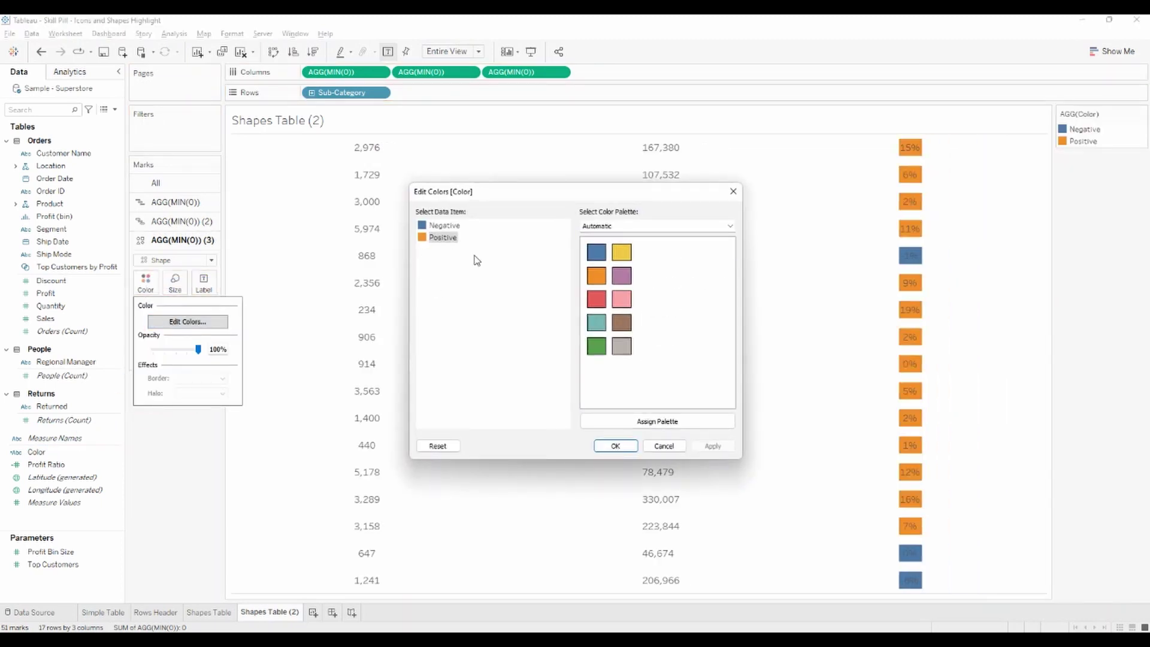
click(597, 299)
click(456, 227)
click(596, 347)
click(597, 299)
click(443, 238)
click(596, 348)
click(616, 447)
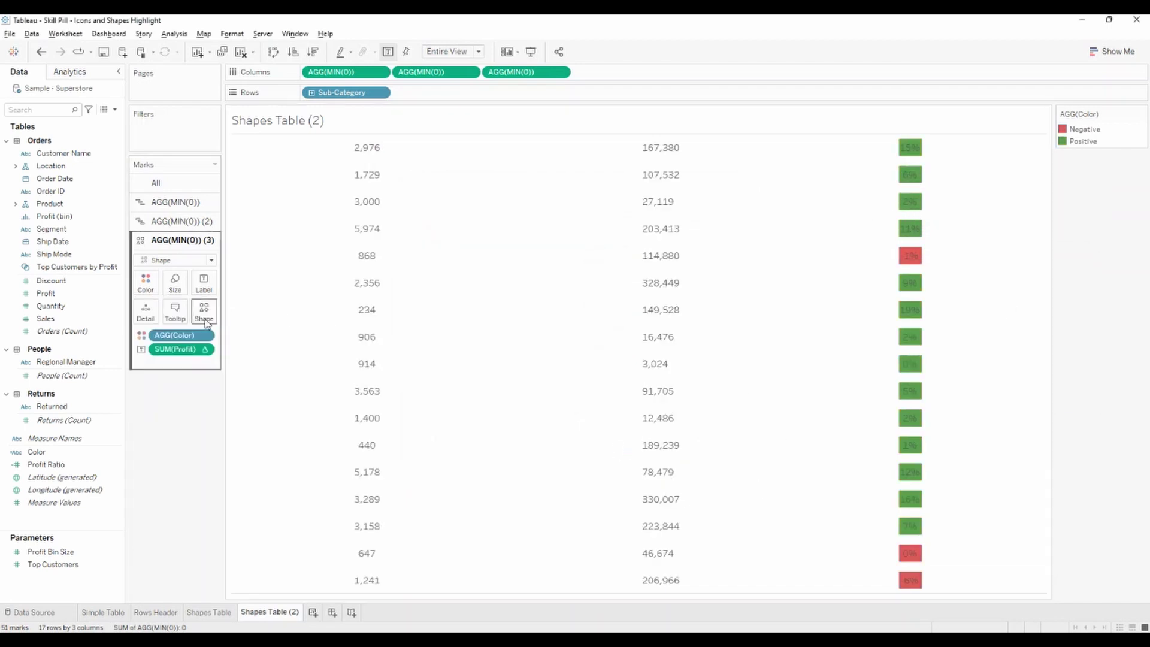
Step: Make the percentage label font white
click(203, 283)
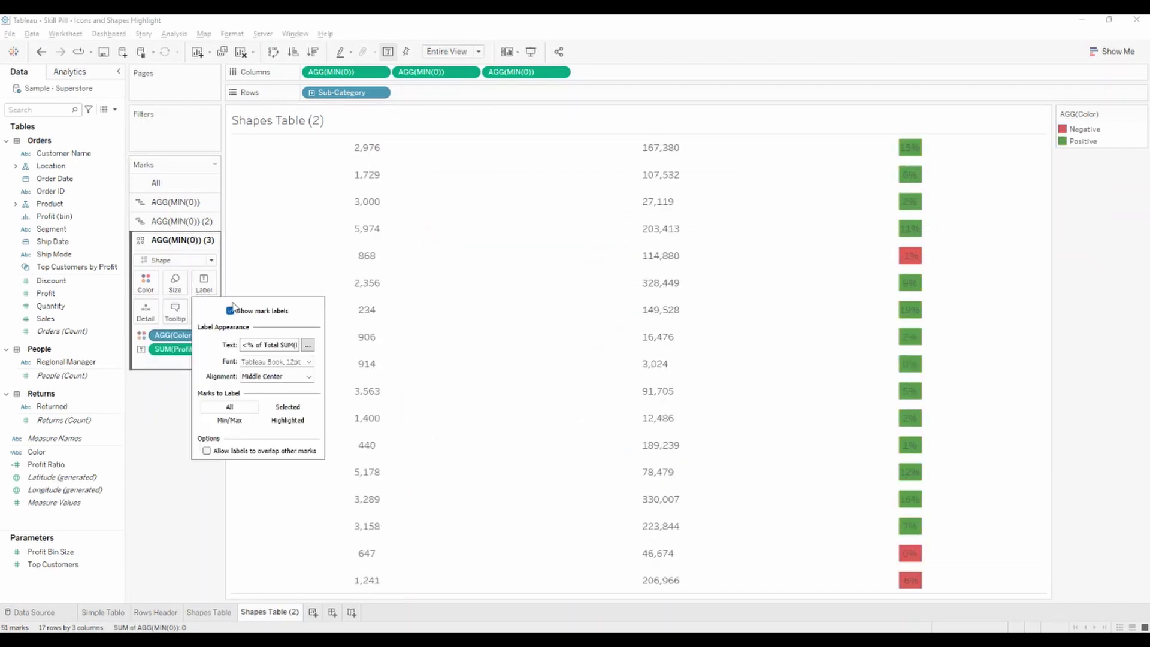
click(309, 363)
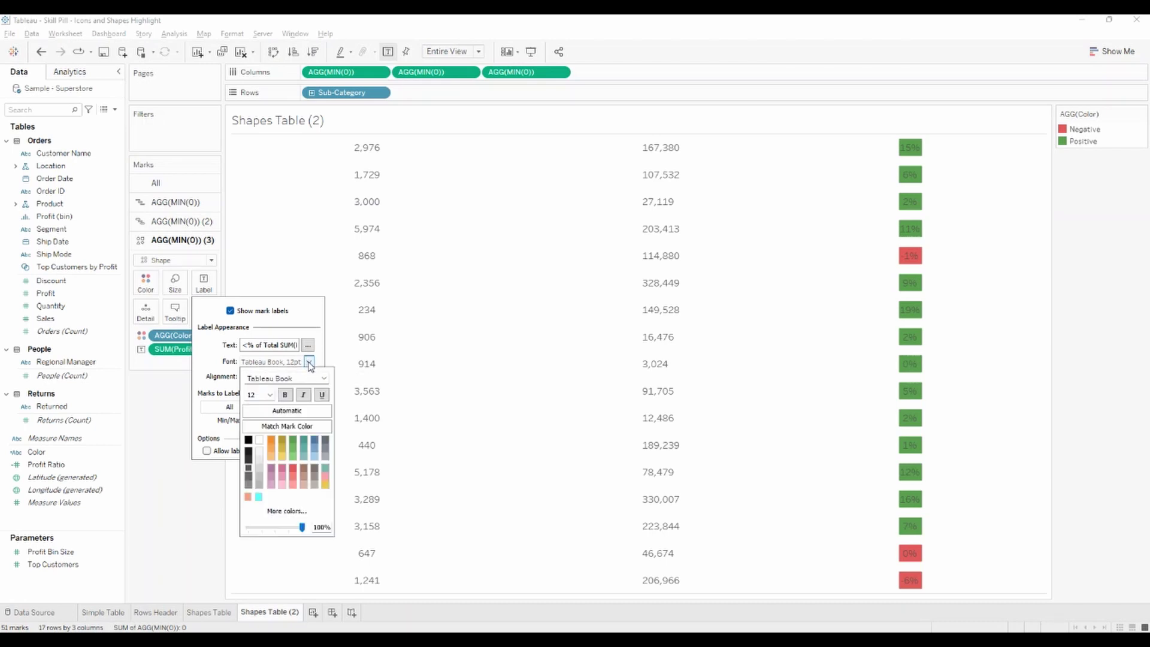
click(260, 441)
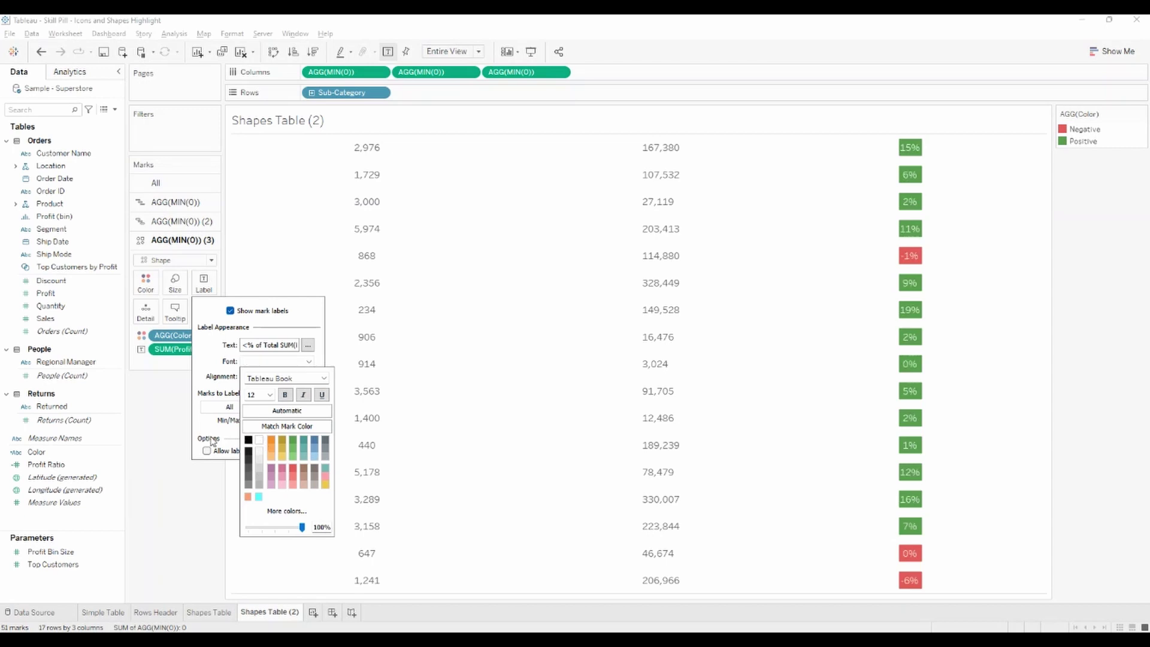
click(149, 421)
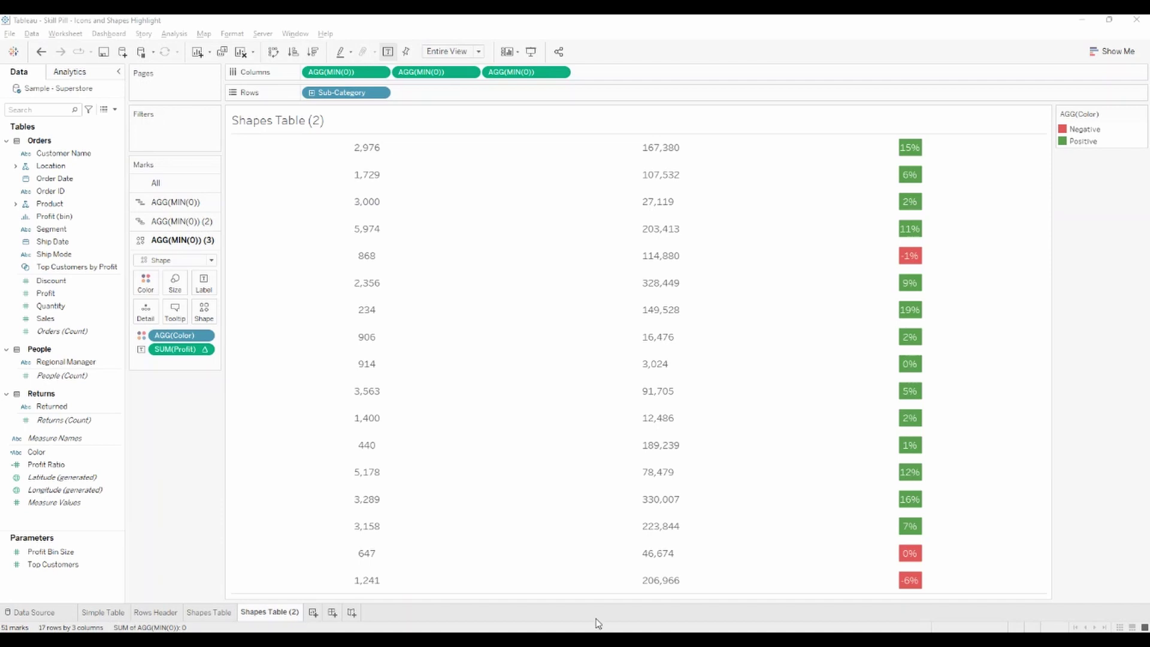
Step: Create Dashboard 1 with Rows Header and Shapes Table (2) placed side by side
click(333, 617)
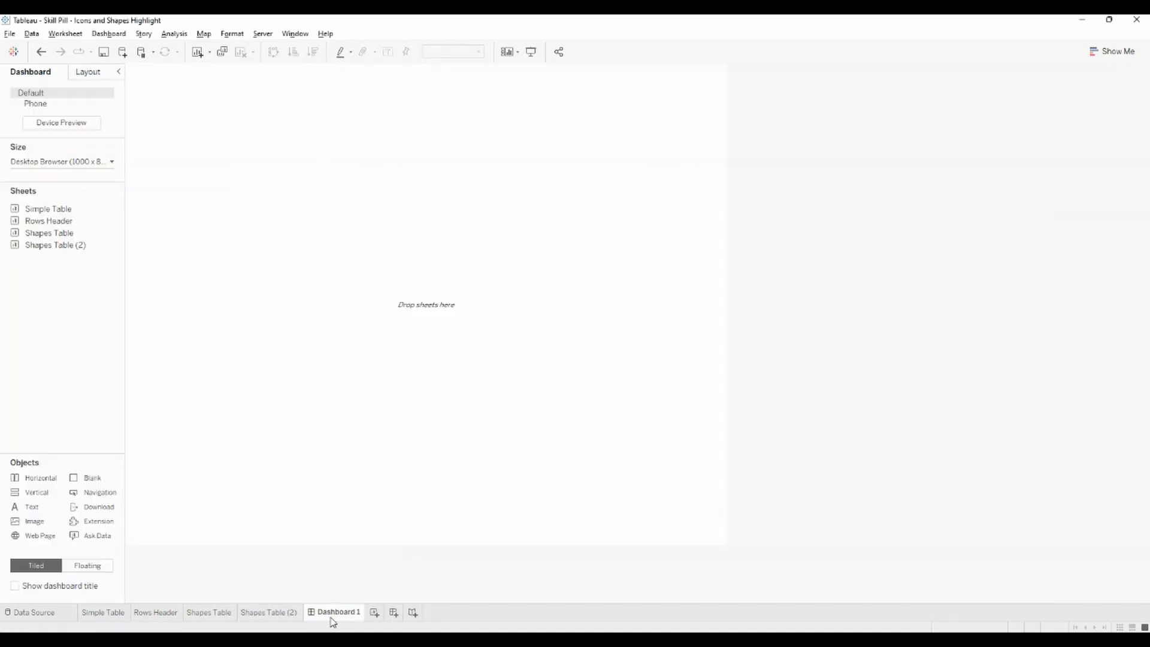
drag(64, 221, 206, 282)
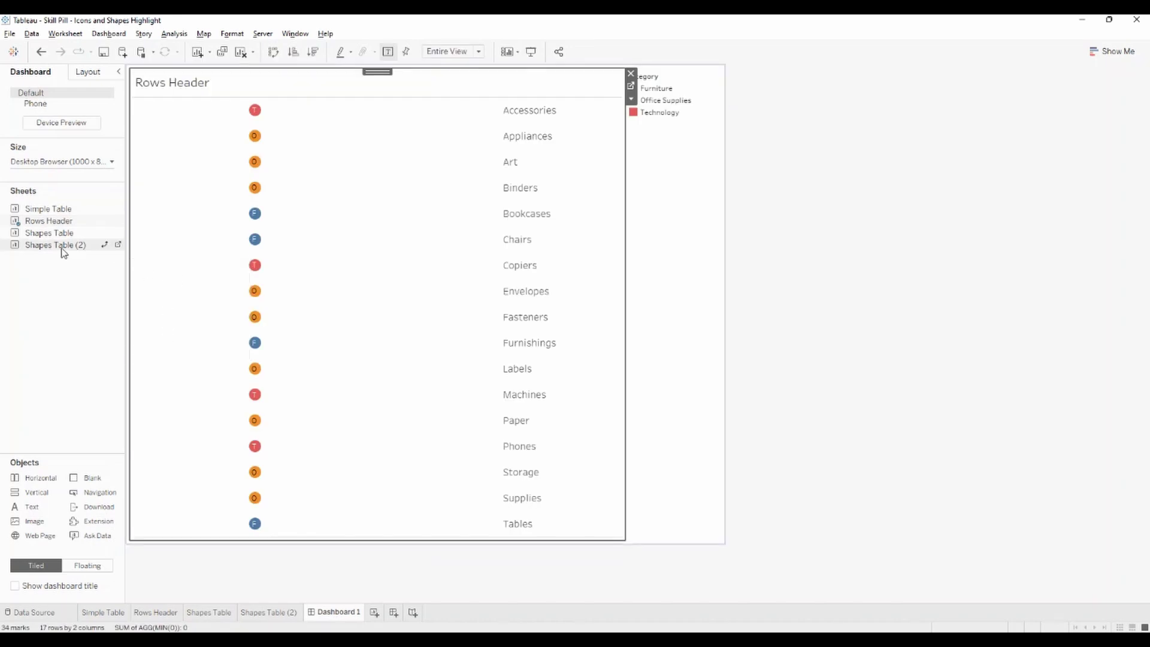
drag(69, 246, 476, 263)
drag(630, 262, 614, 269)
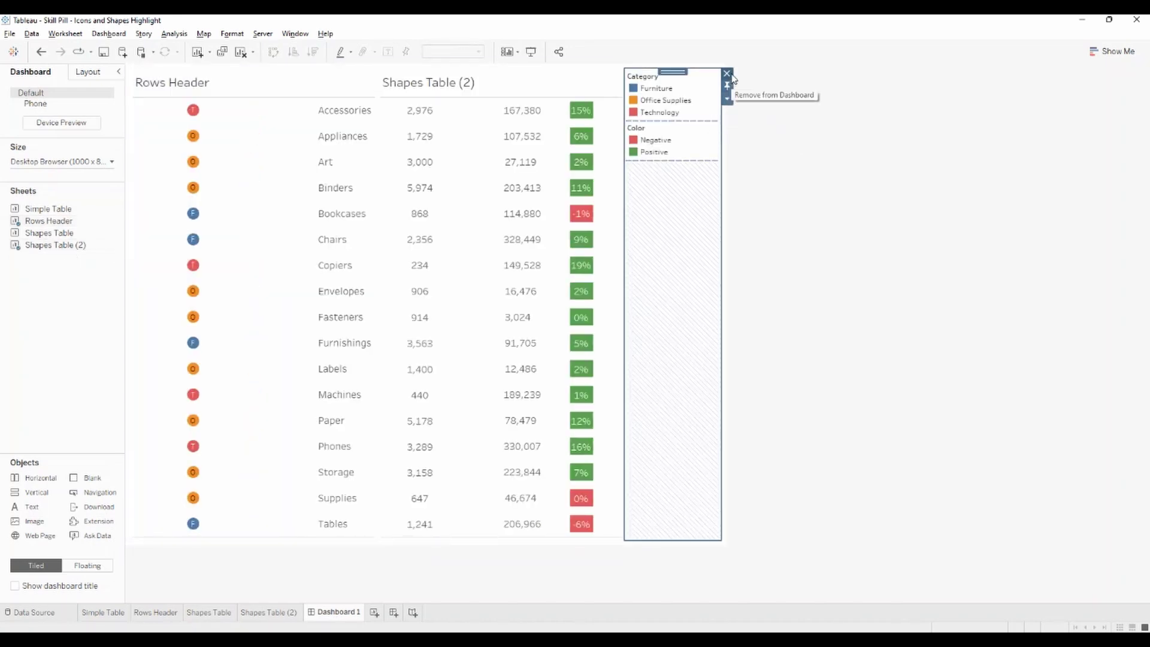
click(728, 75)
click(647, 352)
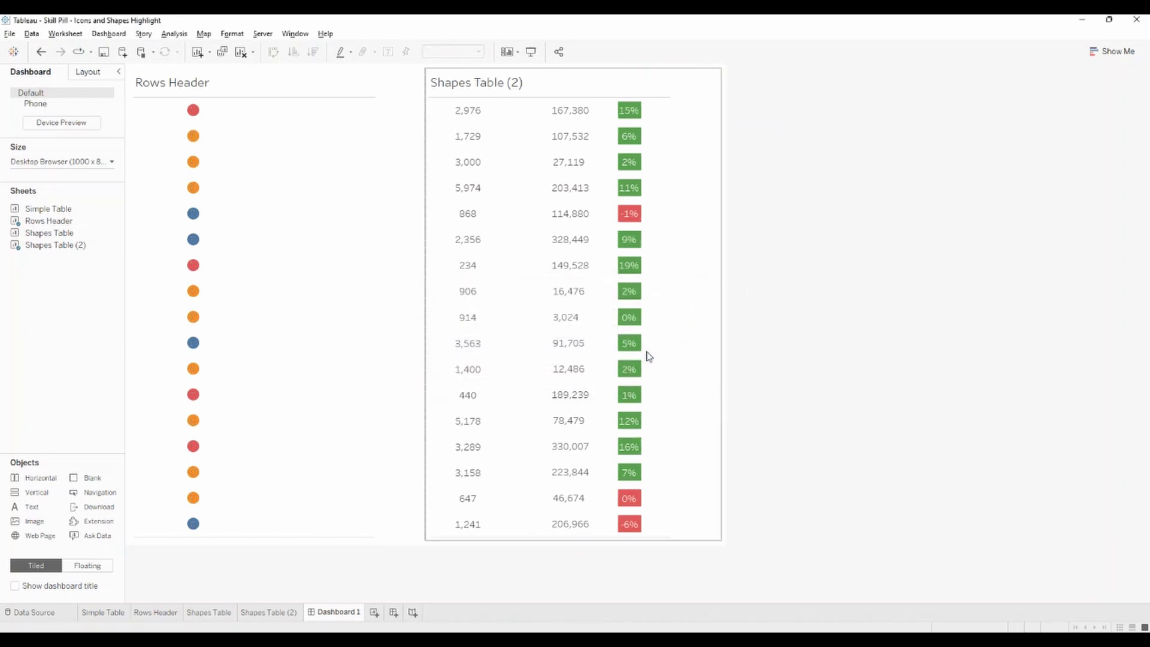
right_click(575, 80)
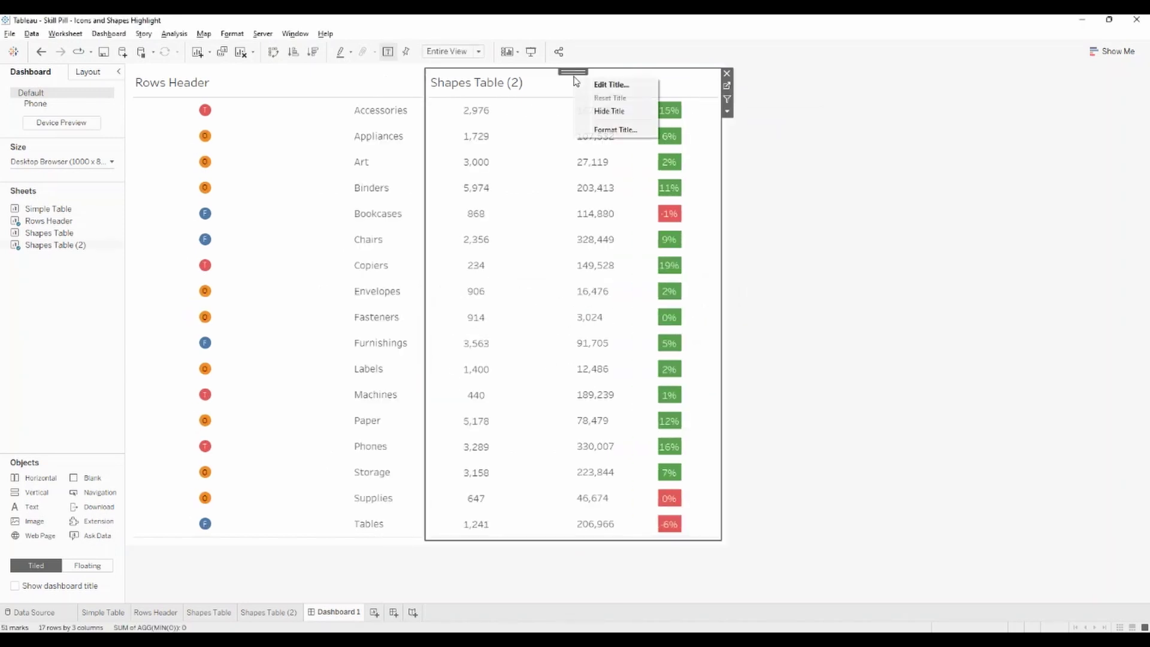
click(623, 111)
right_click(296, 85)
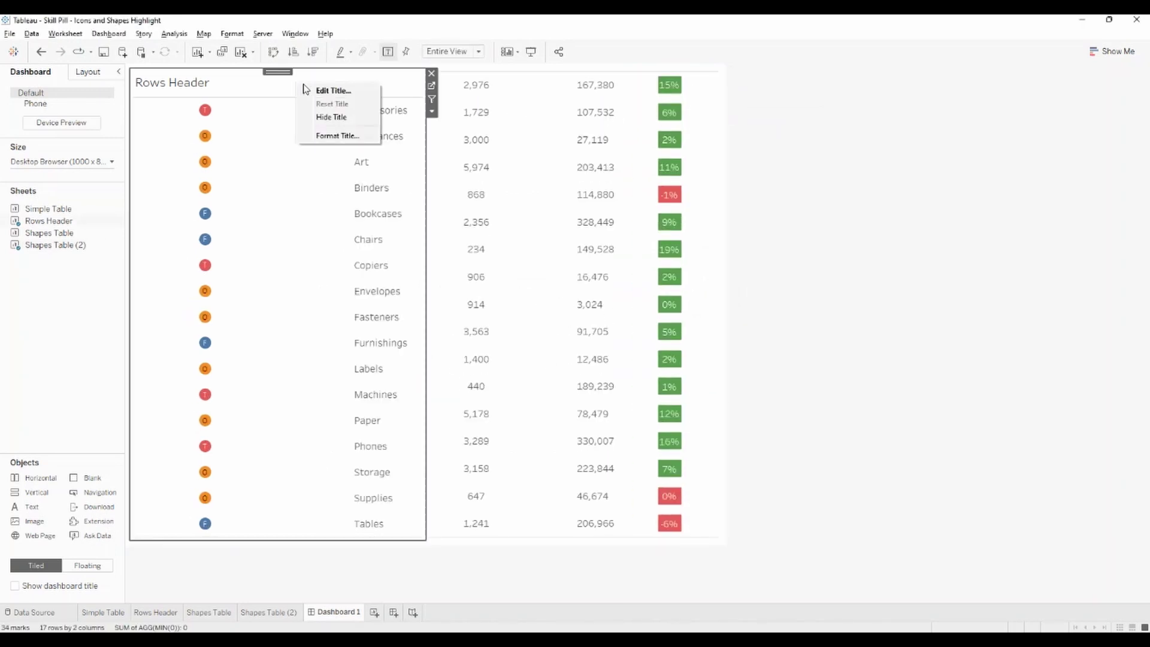
click(349, 116)
click(88, 71)
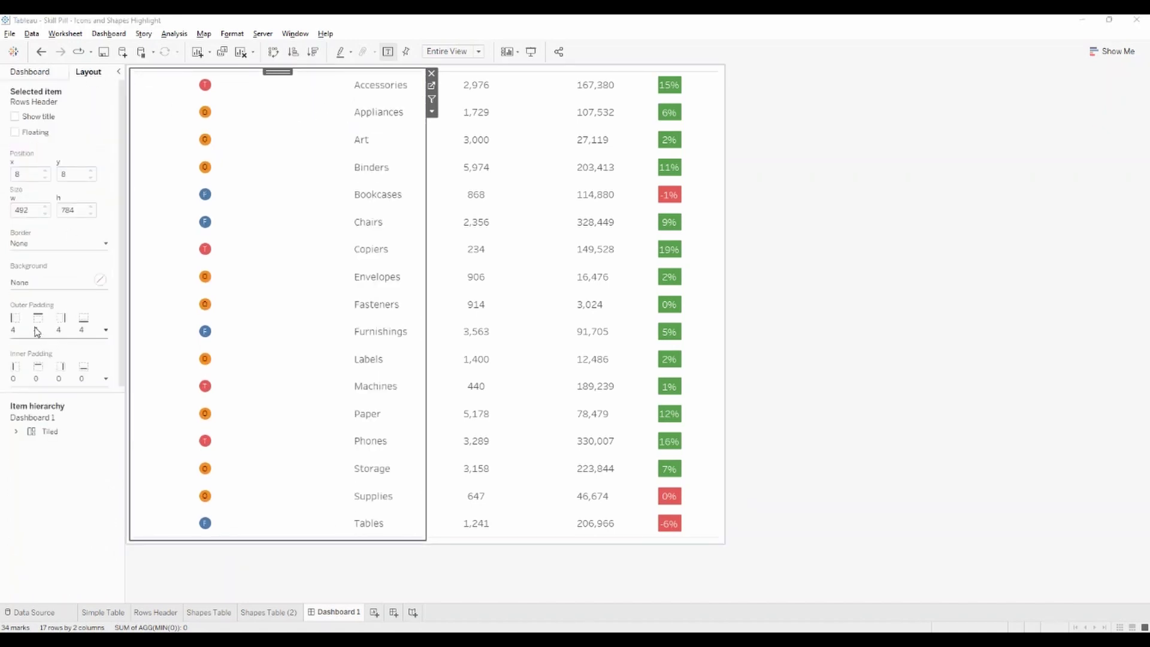
click(38, 331)
double_click(66, 373)
text(0)
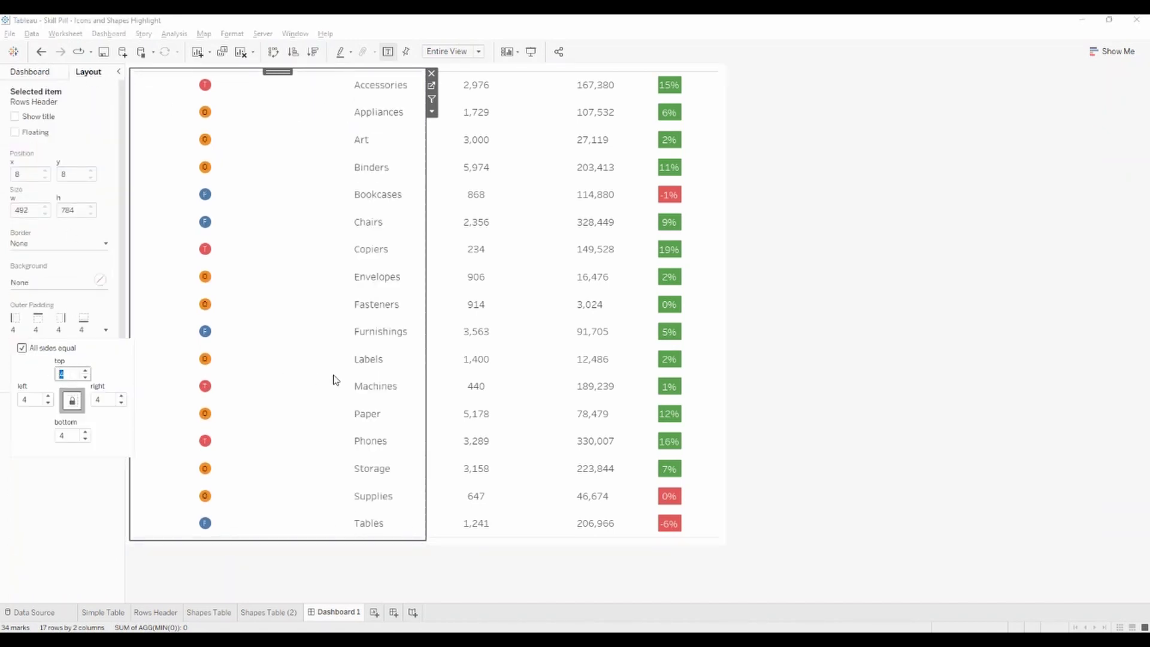
click(554, 307)
click(60, 331)
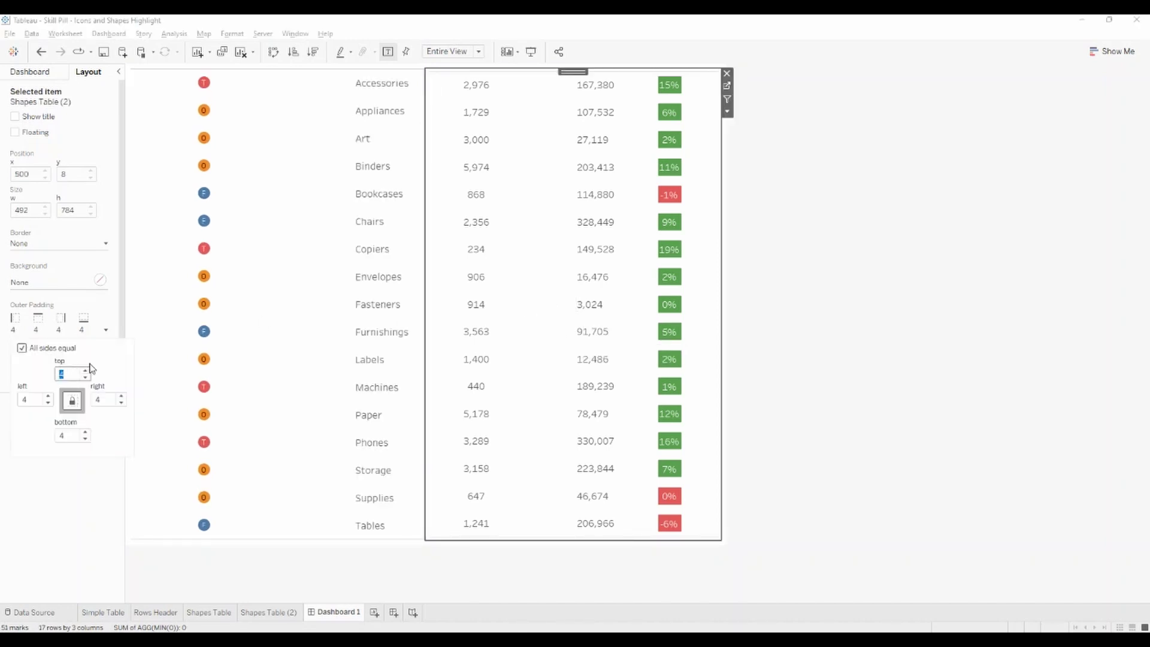
text(0)
click(856, 298)
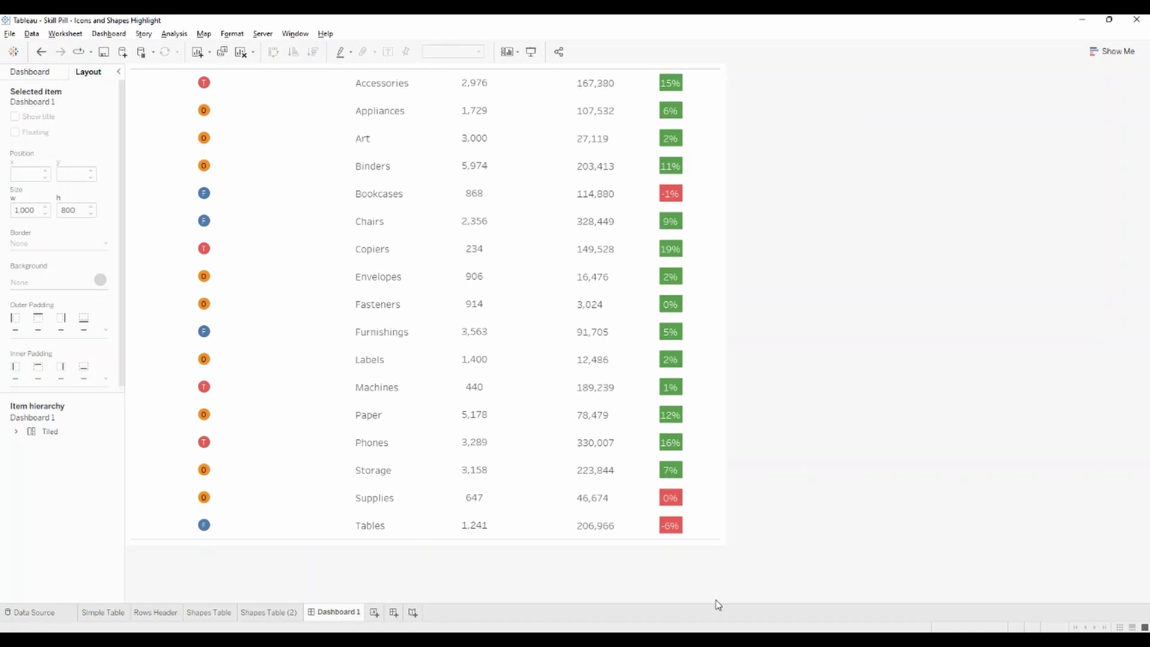
Step: On Shapes Table, replace the Quantity layer's SUM(Quantity) label with the text "Quantity"
click(206, 617)
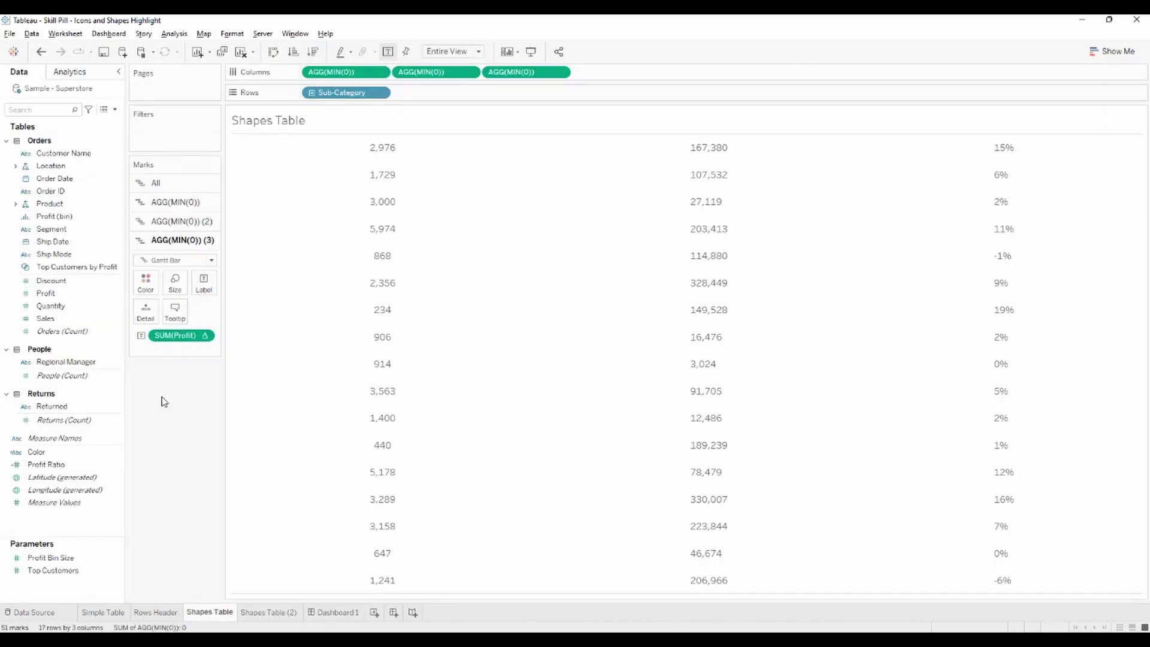
click(167, 223)
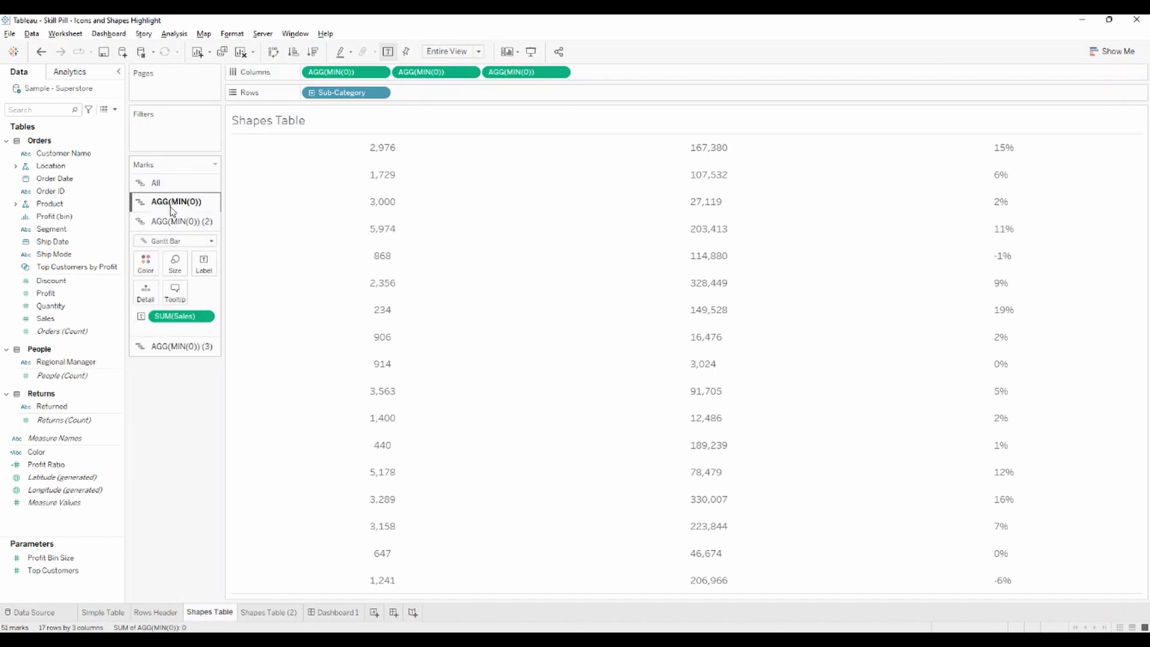
click(171, 203)
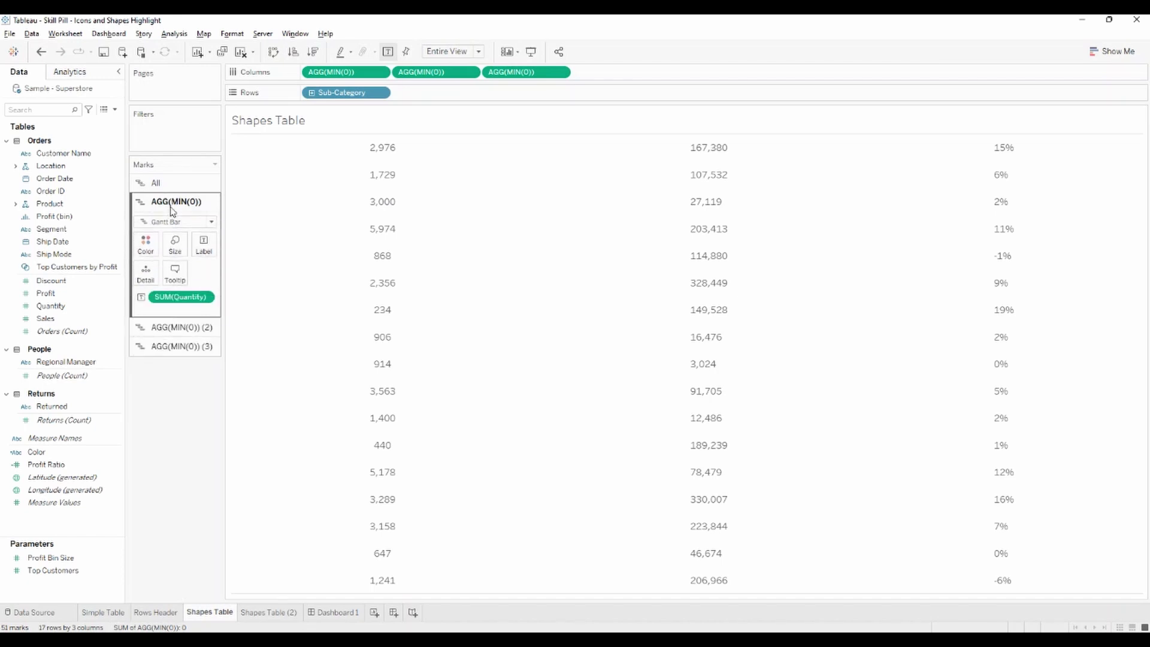
double_click(184, 298)
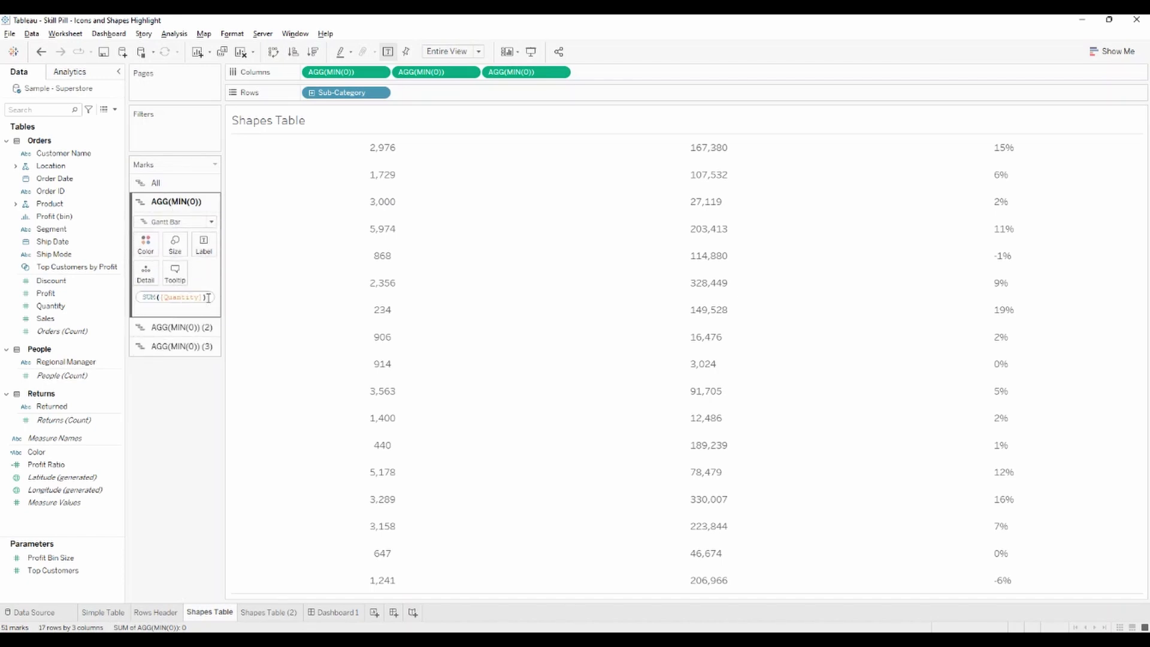
key(BackSpace)
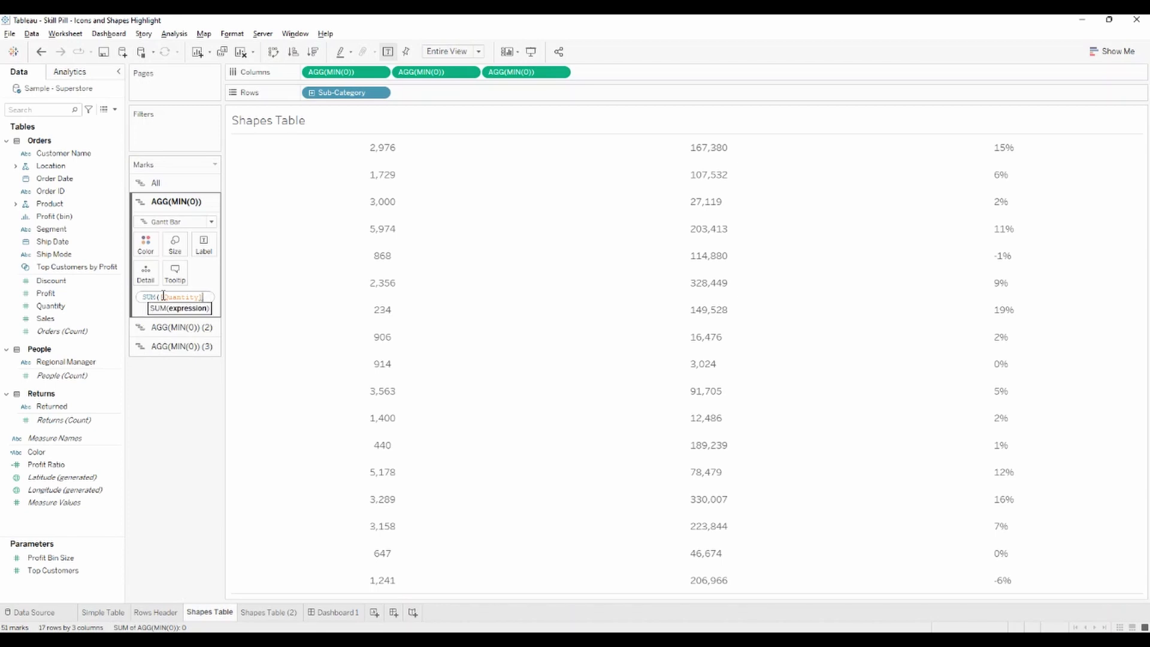
click(114, 293)
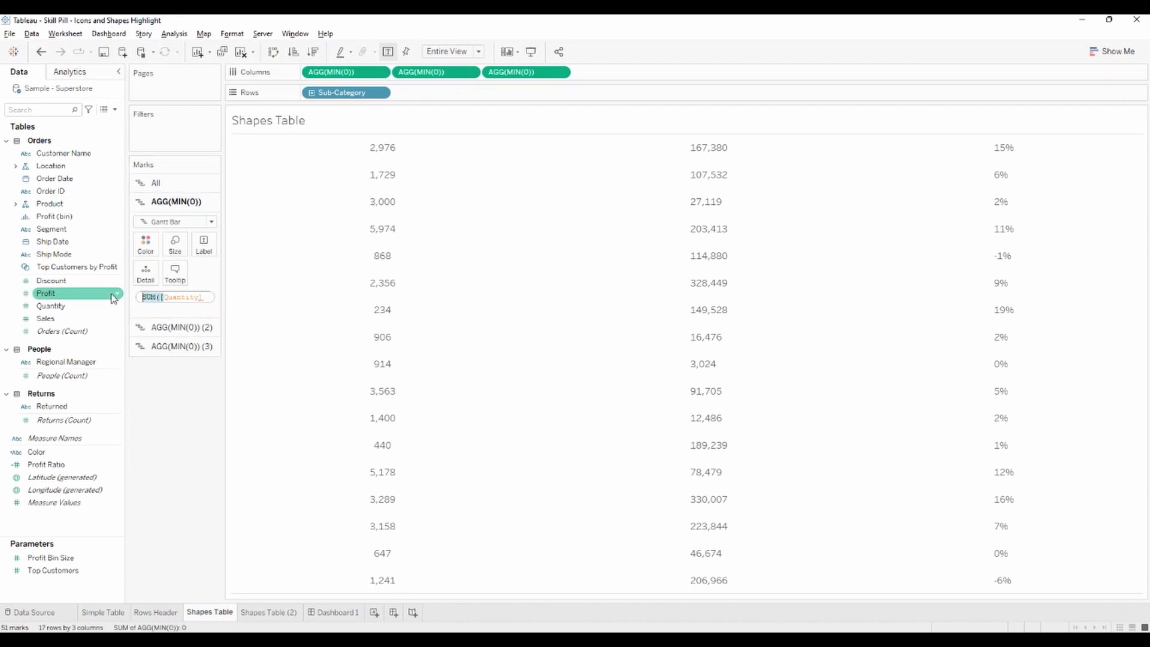
click(195, 300)
key(BackSpace)
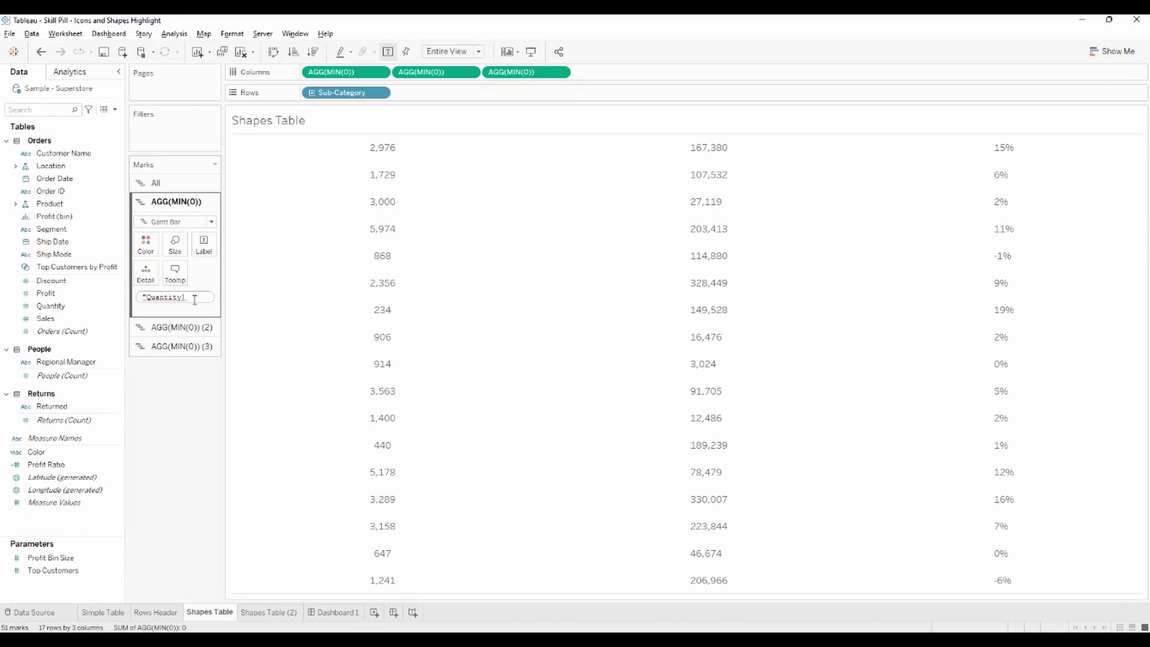
key(BackSpace)
text(")
key(Return)
Step: Replace the Sales layer's SUM(Sales) label with the text "Sales"
click(193, 328)
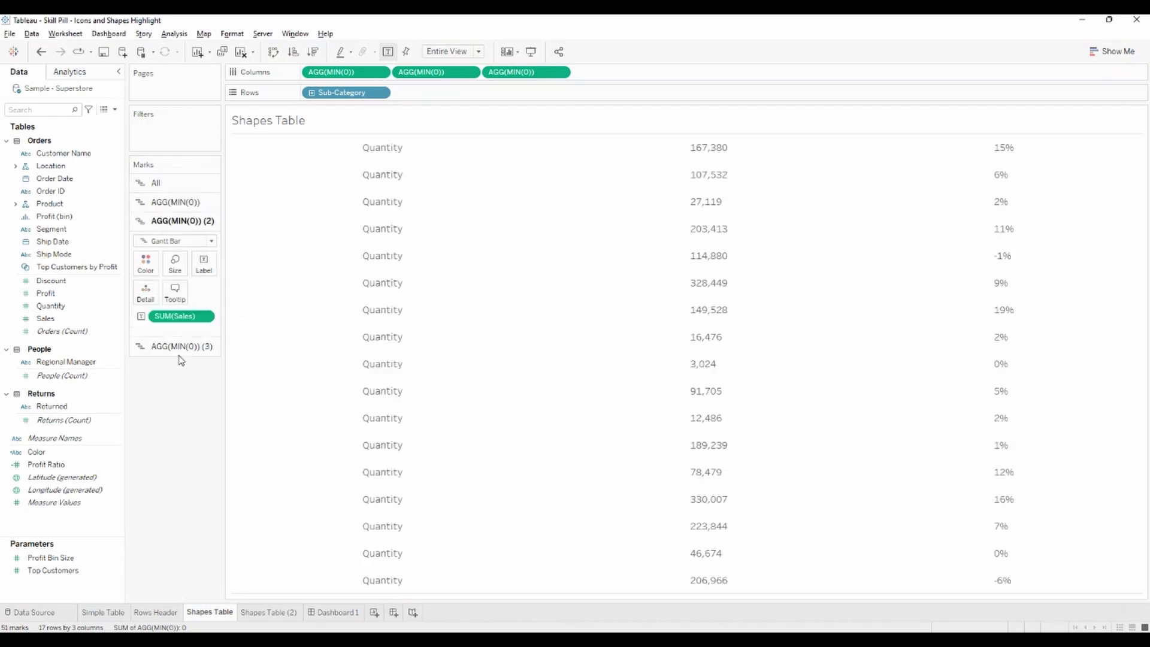
double_click(181, 316)
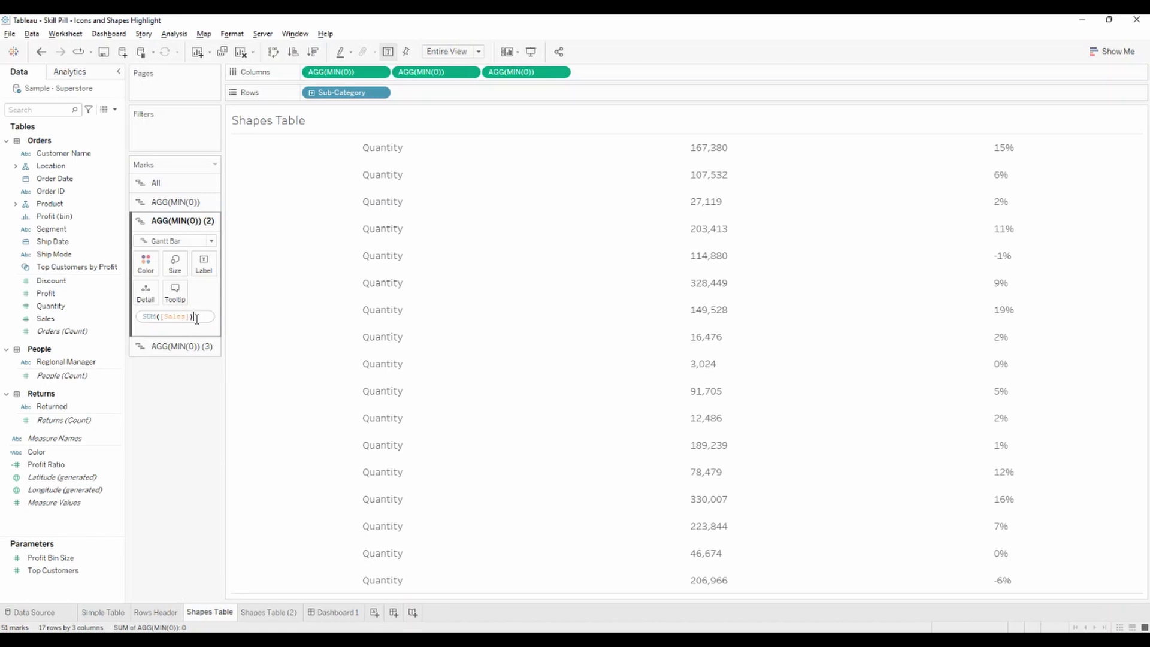
key(BackSpace)
key(BackSpace)
text(")
key(ctrl+a)
text("Sales")
key(Return)
Step: Edit the Profit layer's label formula so it shows the word Profit
click(185, 347)
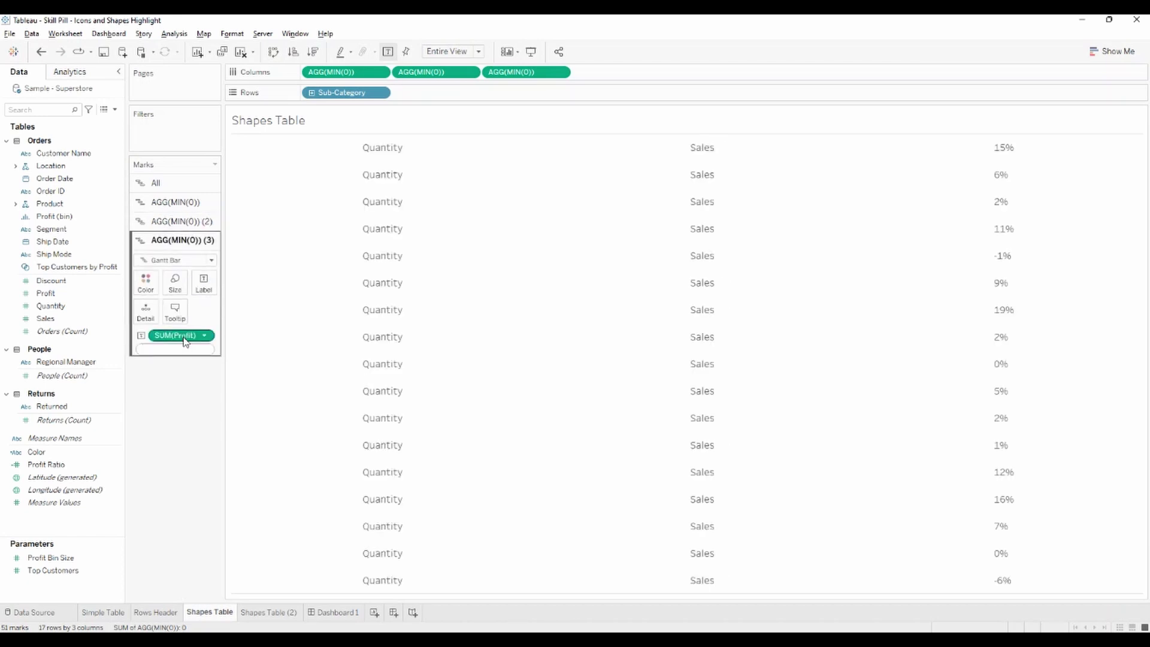
double_click(179, 336)
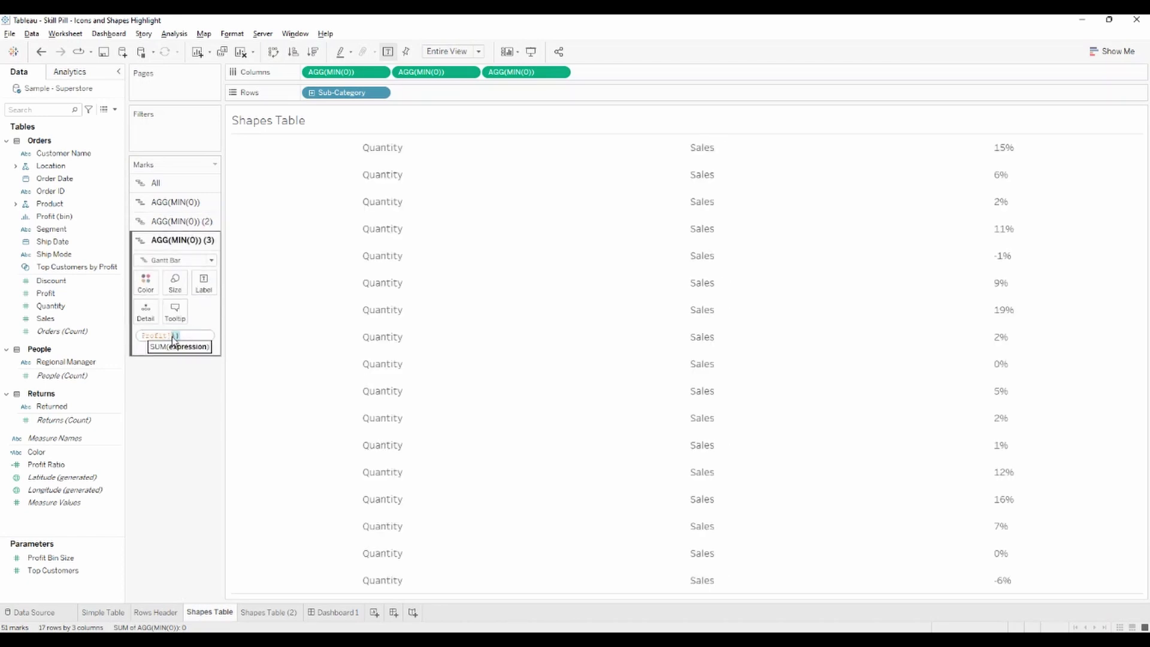
key(End)
text(/ TOT)
key(Return)
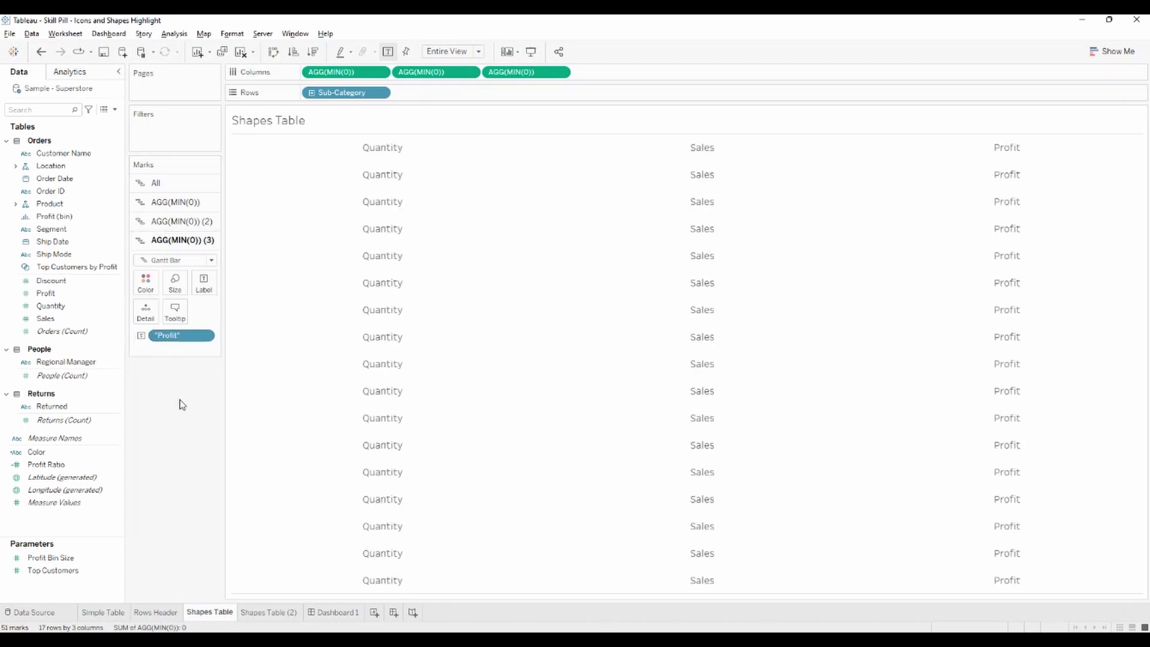
Step: Remove Sub-Category from Rows and set the Shapes Table row divider borders to None
drag(339, 94, 172, 408)
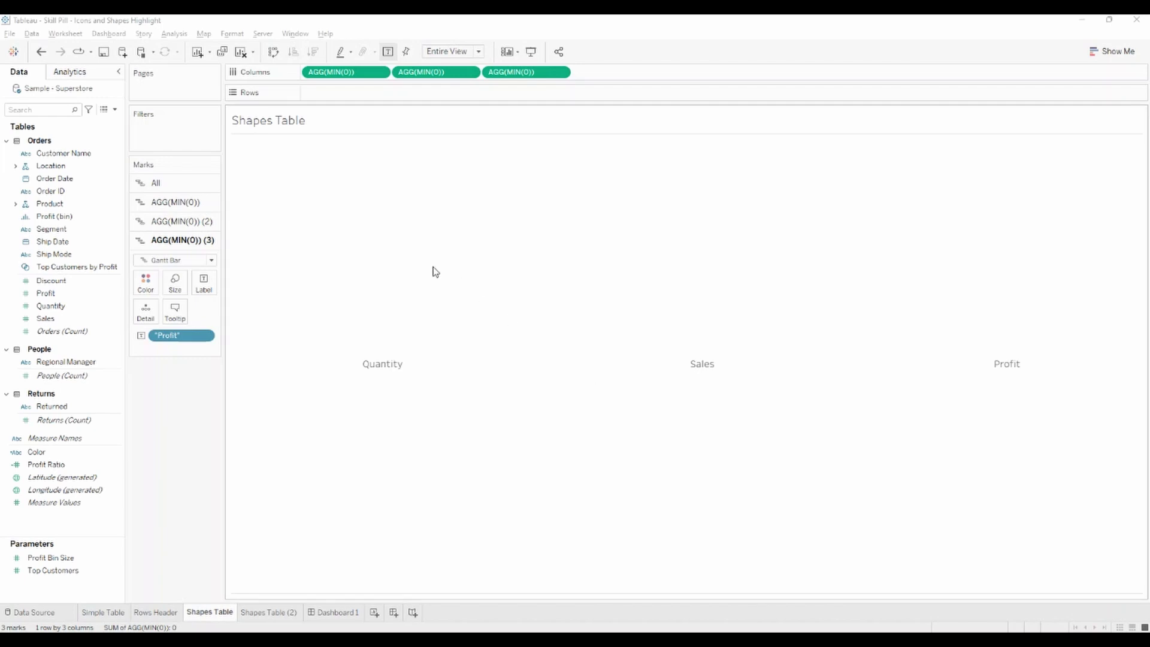
click(306, 163)
right_click(306, 163)
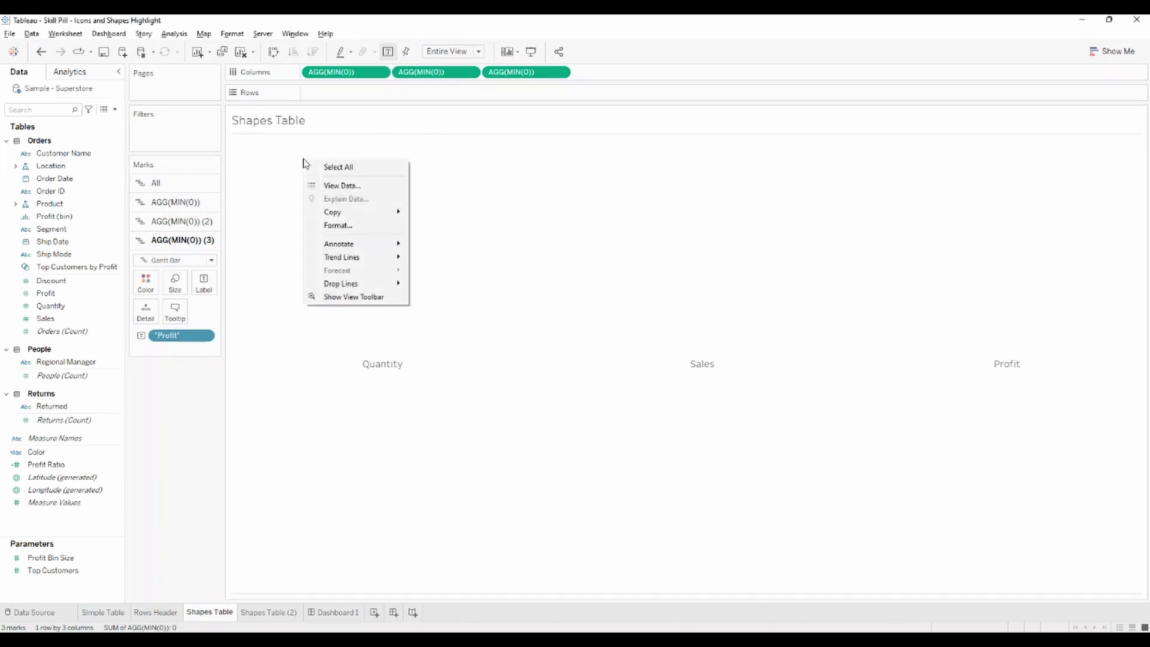
click(345, 229)
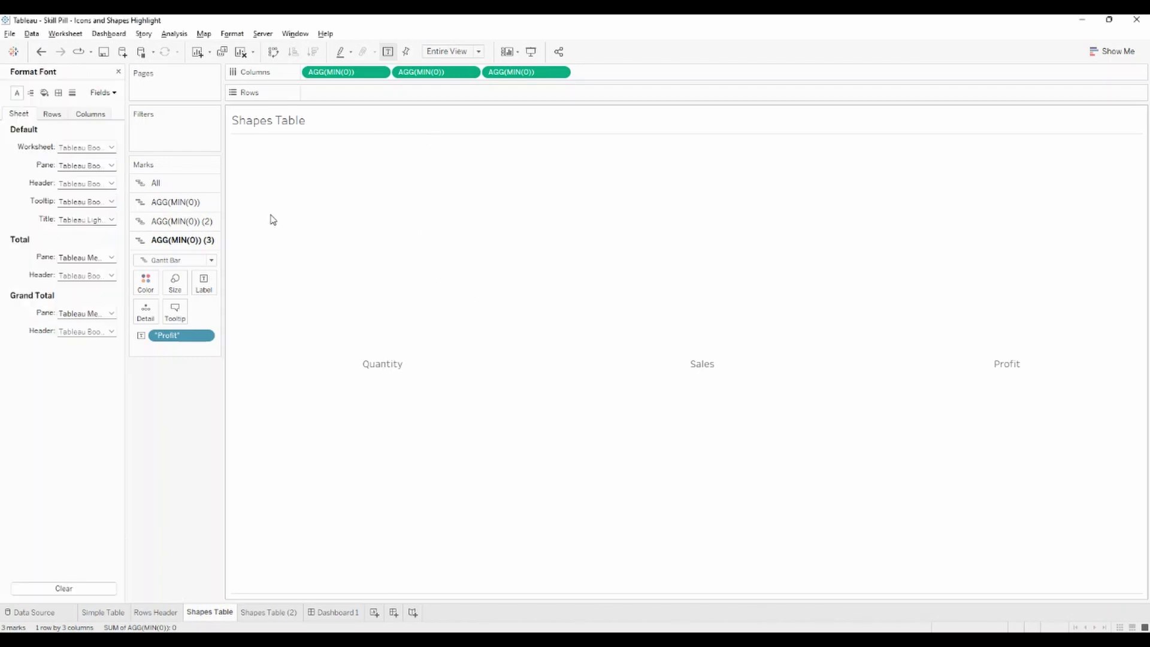
click(59, 93)
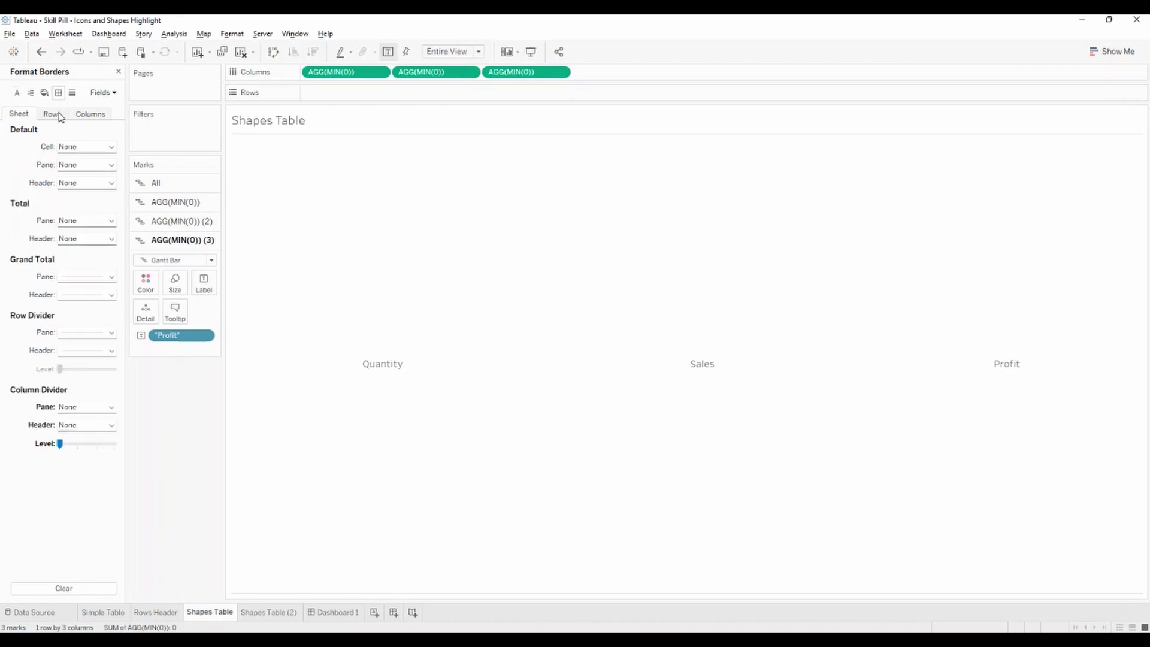
click(53, 114)
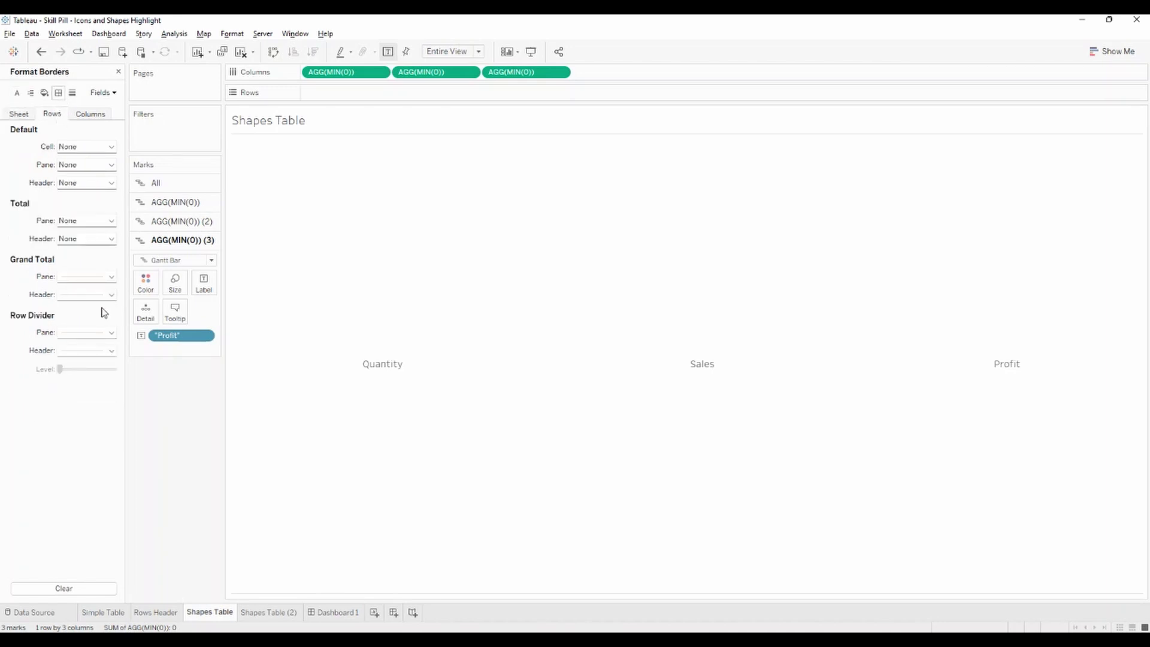
click(94, 332)
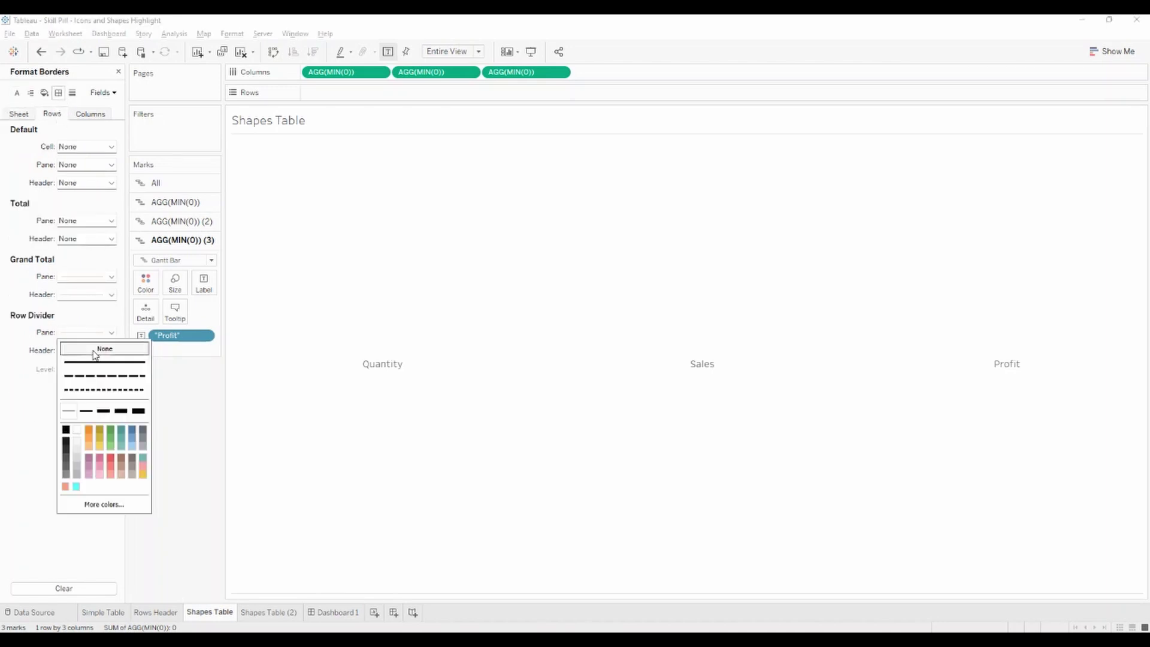
click(99, 349)
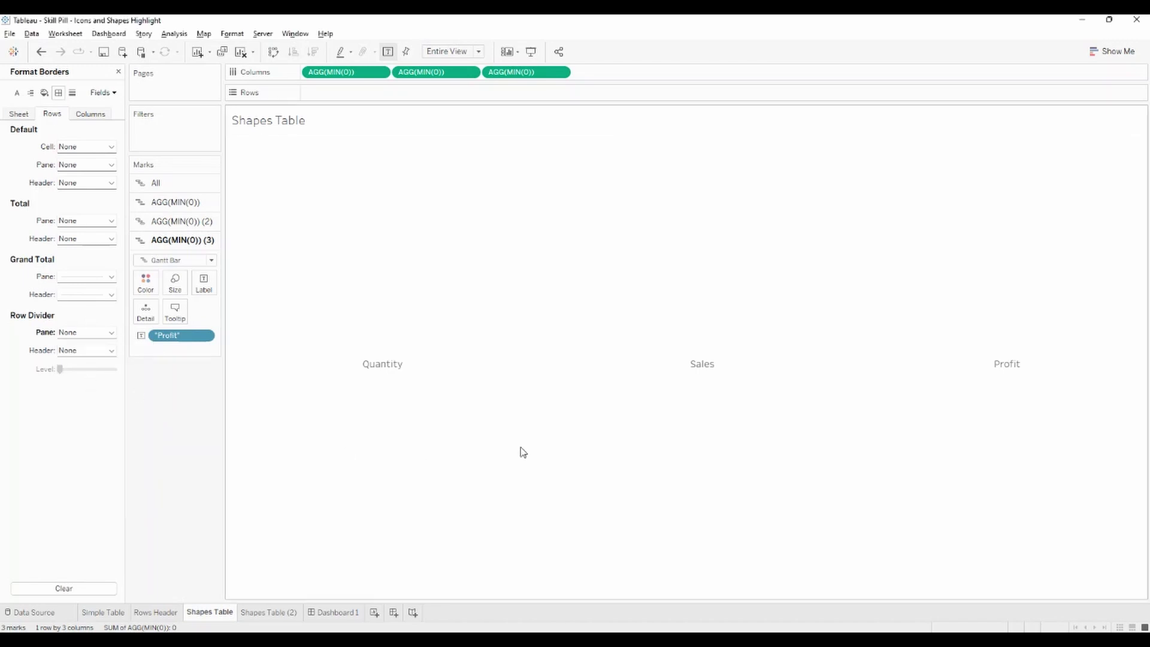
Step: On Dashboard 1, place Shapes Table above the table with a Blank spacer to its left
click(335, 613)
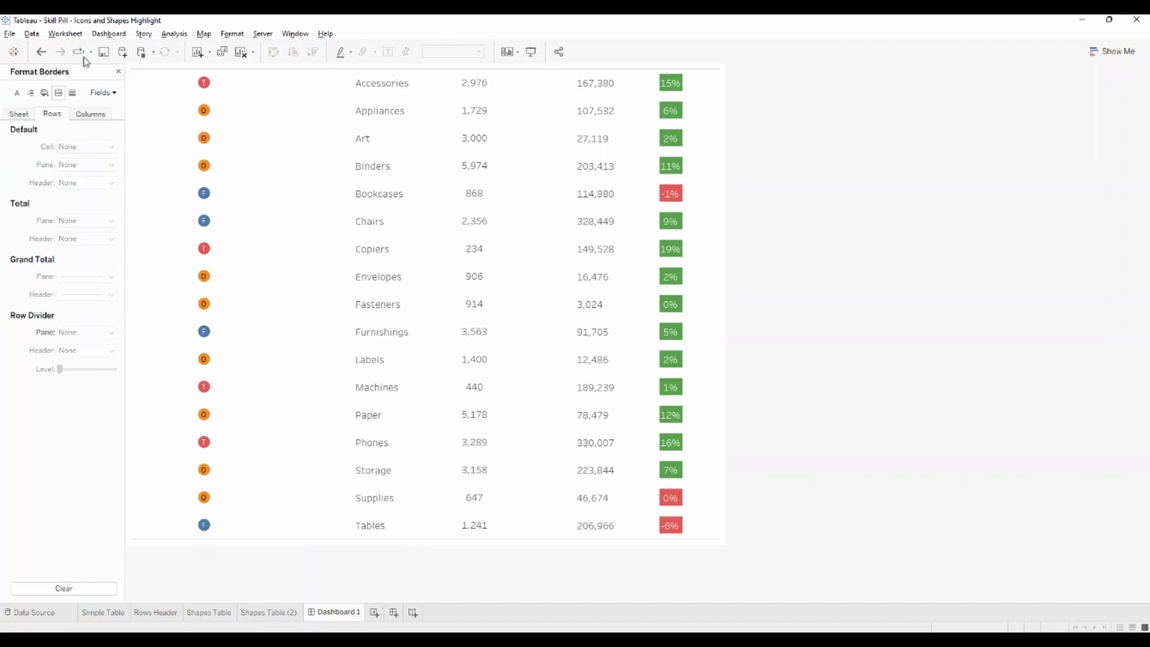
click(118, 71)
click(45, 73)
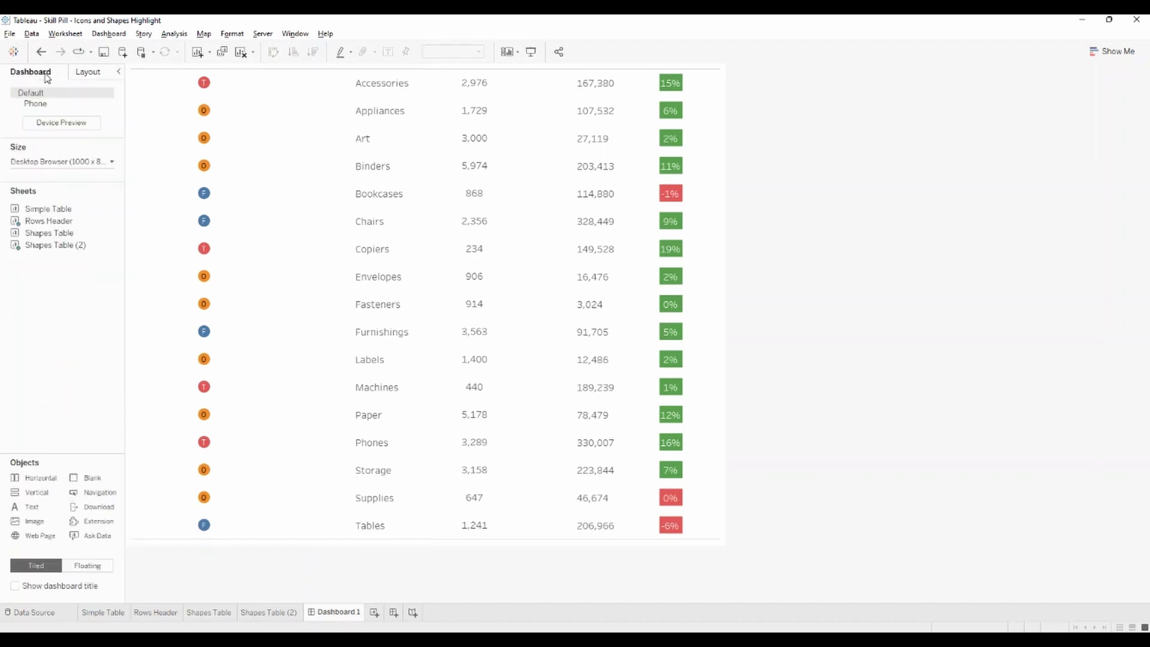
mouse_move(60, 236)
mouse_down()
mouse_move(453, 123)
mouse_move(500, 102)
mouse_move(487, 78)
mouse_up()
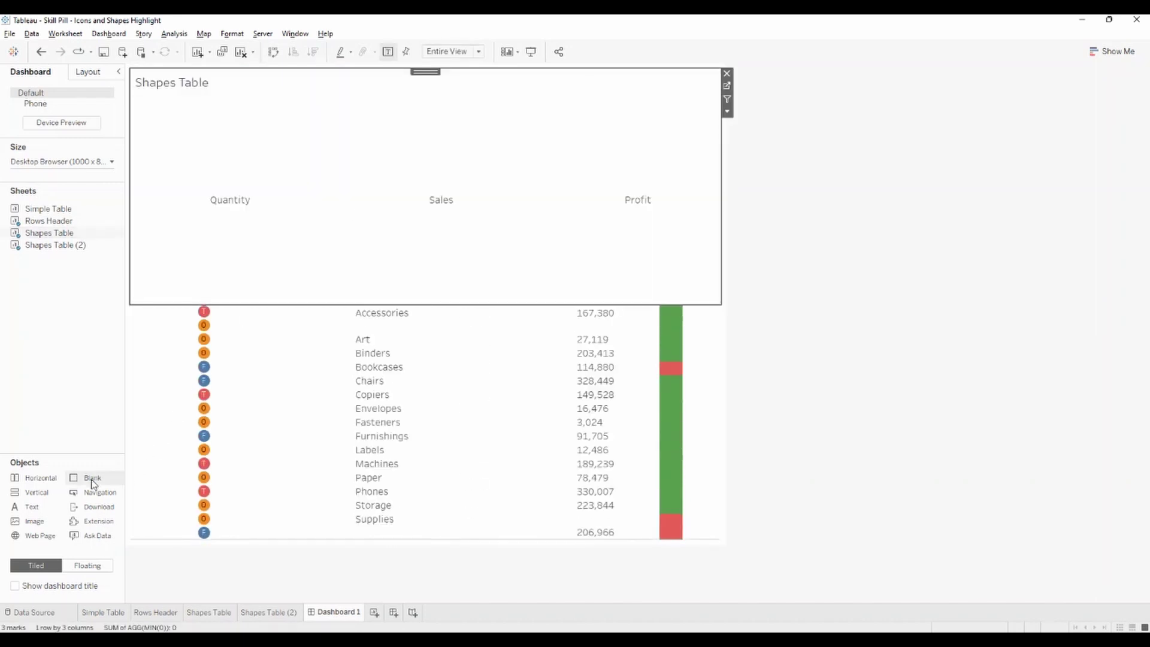
mouse_move(90, 477)
mouse_down()
mouse_move(218, 303)
mouse_move(210, 230)
mouse_up()
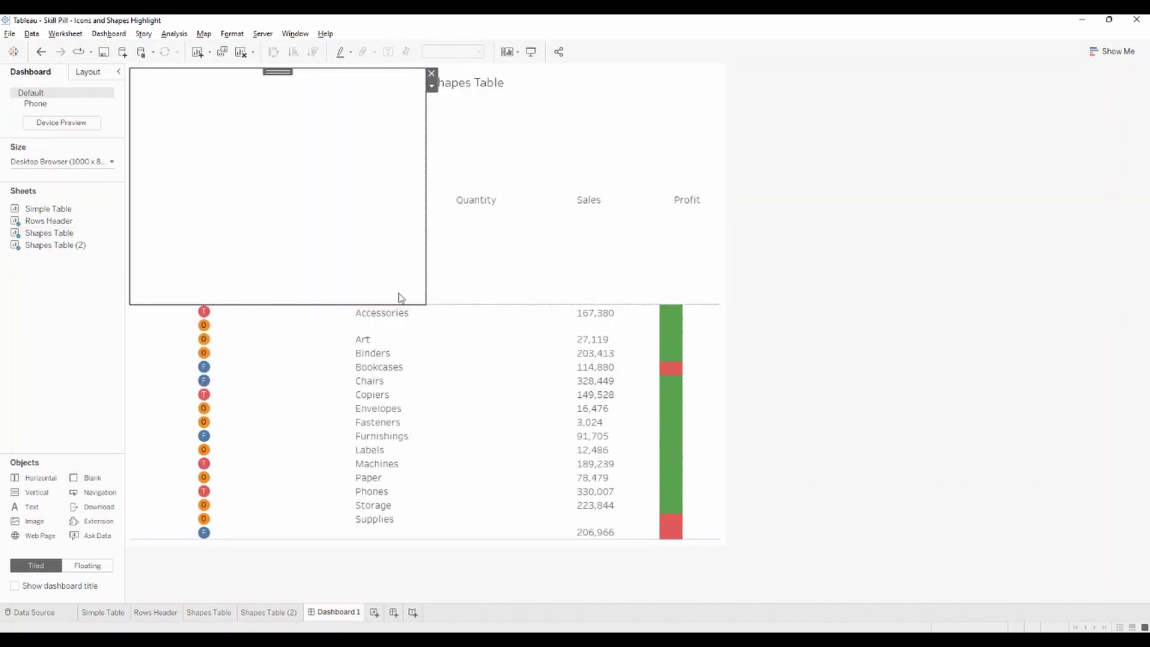
Step: Resize the header strip and blank spacer so Quantity, Sales and Profit align with their columns
drag(419, 306, 415, 111)
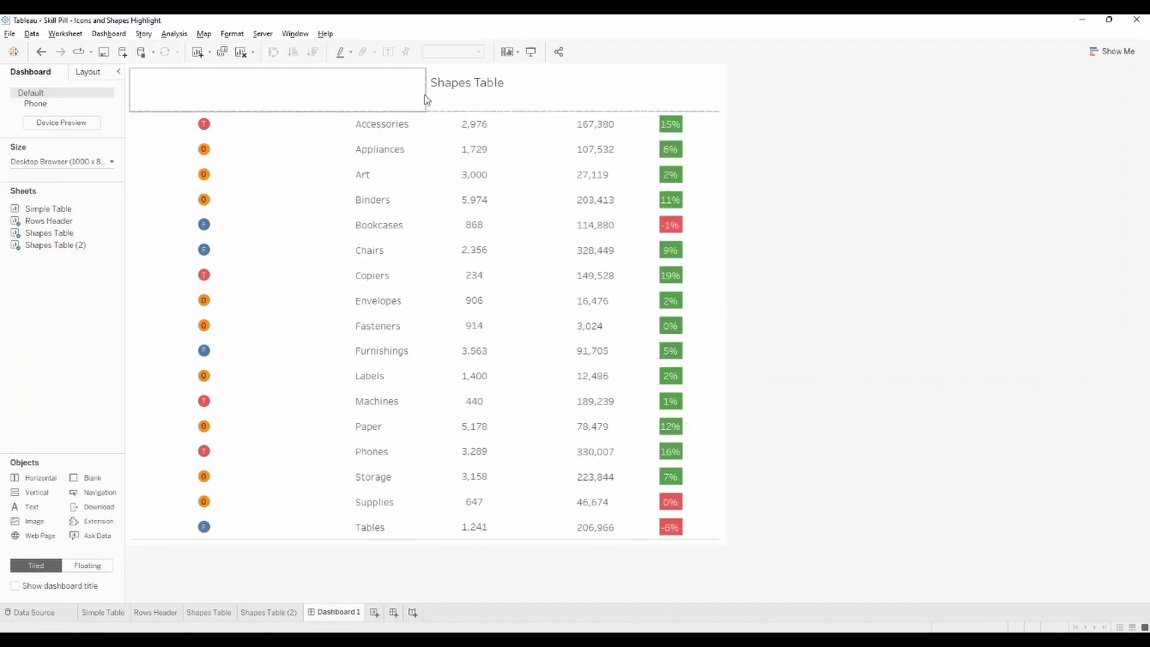
click(430, 104)
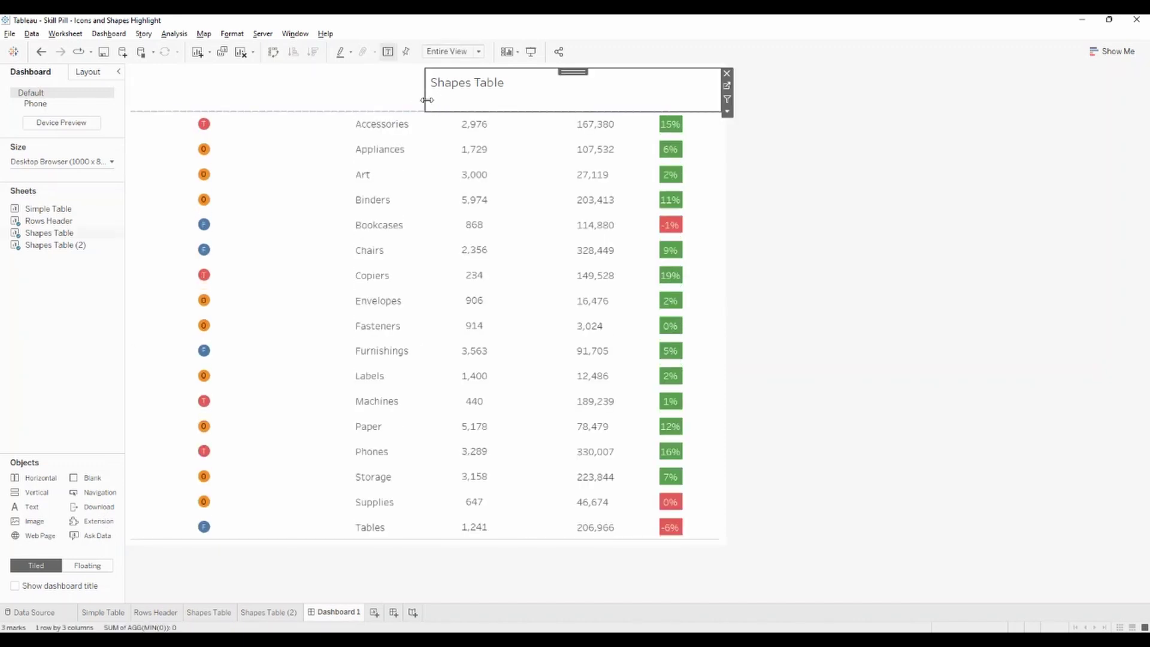
drag(427, 100, 280, 100)
click(418, 190)
drag(418, 190, 275, 182)
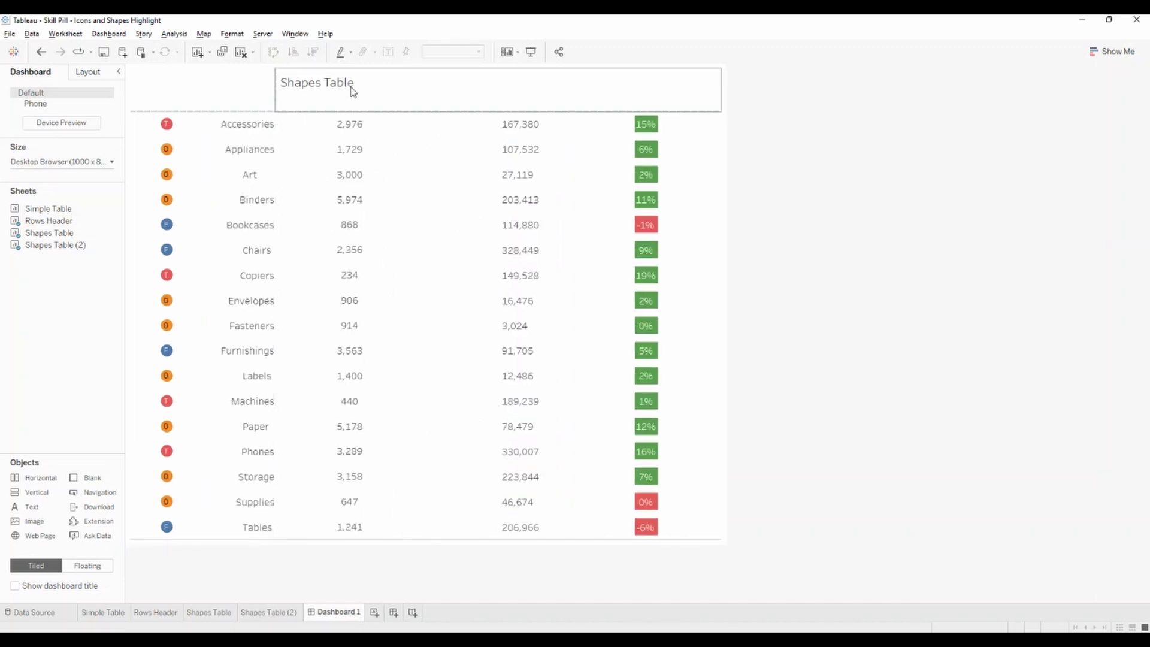
Step: Hide the Shapes Table title on the dashboard
click(383, 97)
click(727, 113)
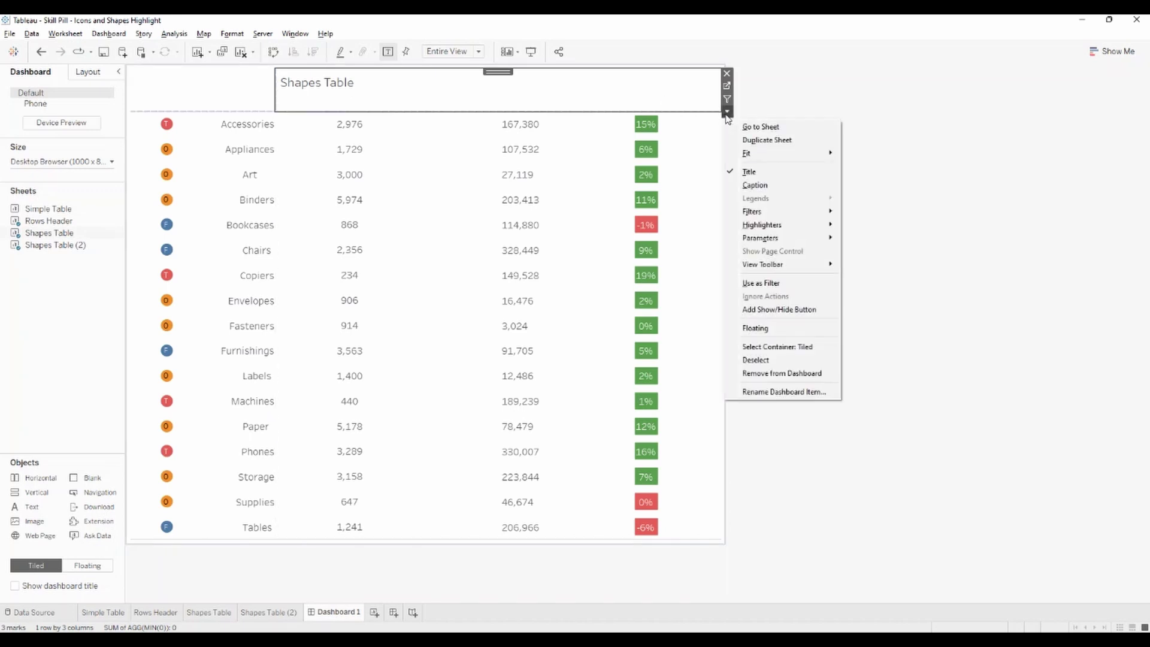
click(782, 172)
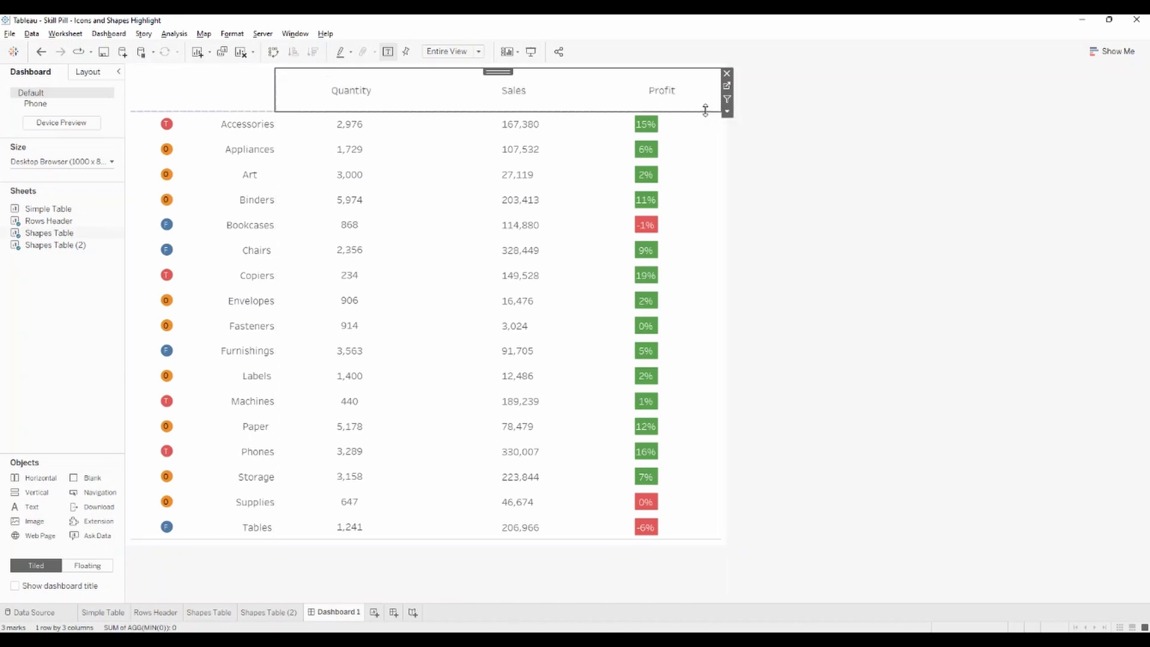
click(867, 179)
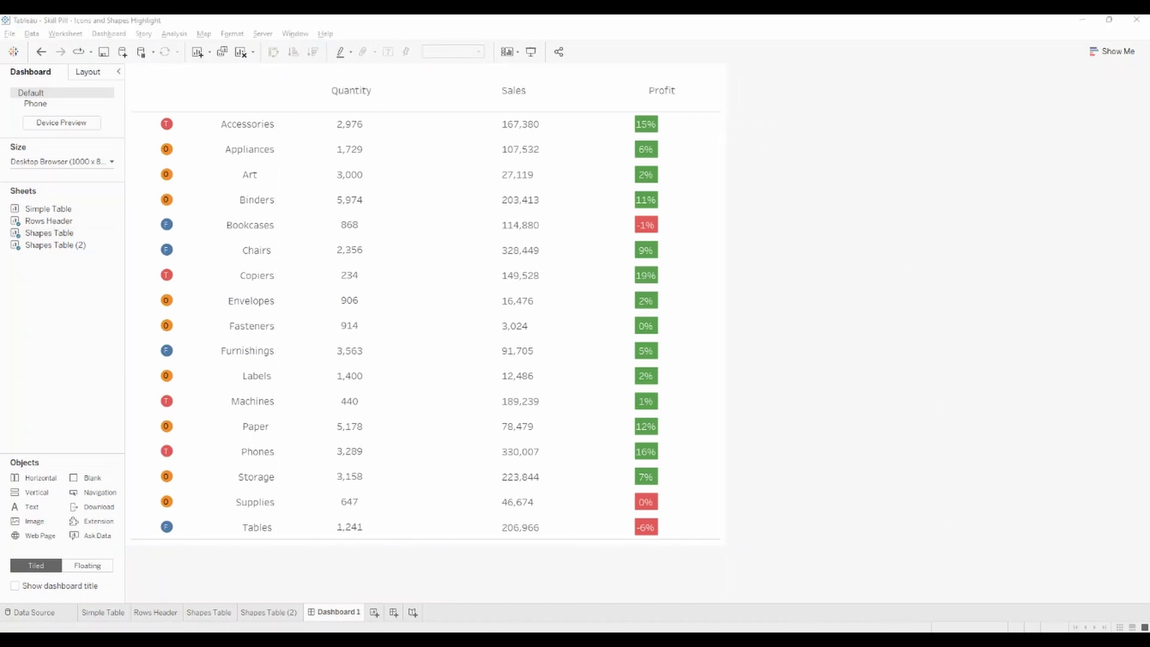